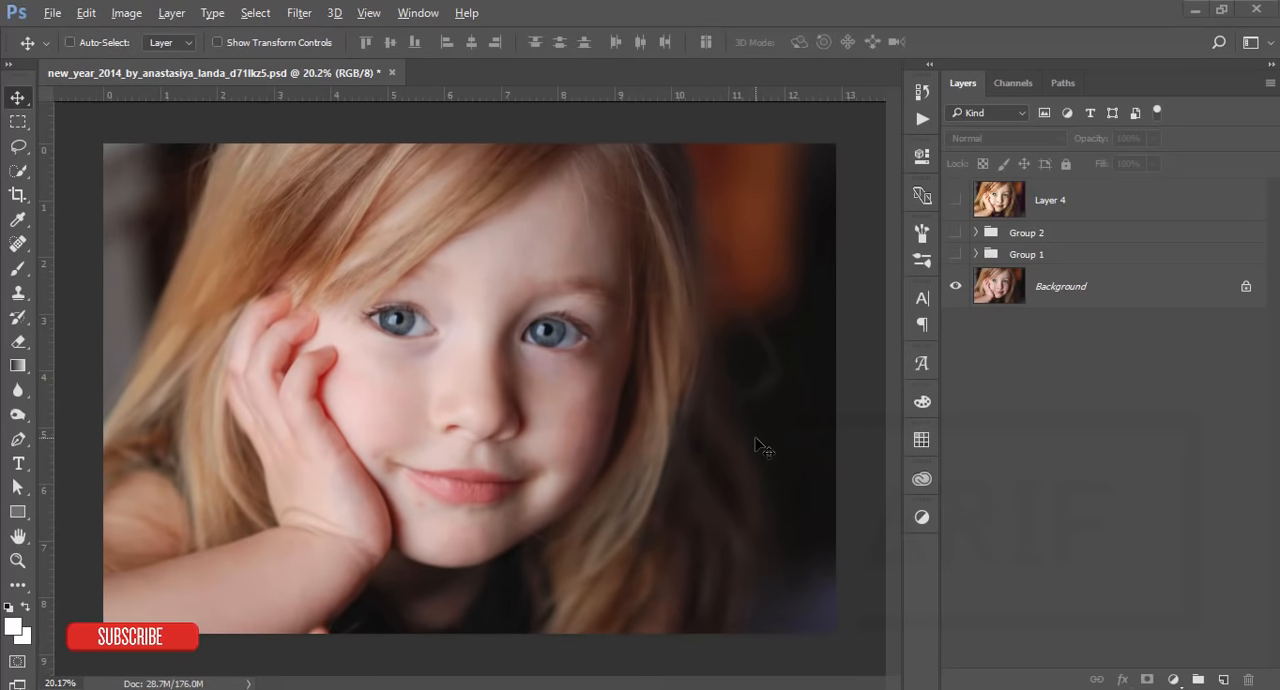
Step: Expand Group 1, then hide Layer 4, Group 2 and the three layers inside Group 1 so only the Background shows
alt+click(955, 289)
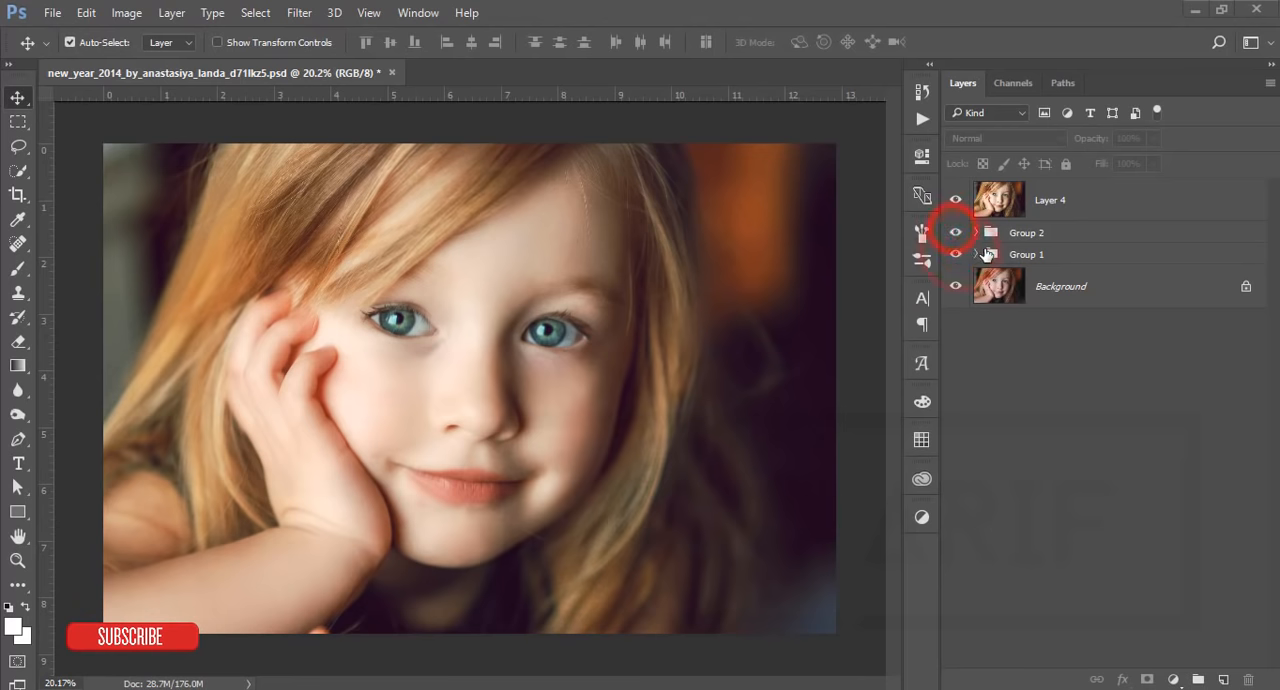
click(978, 254)
drag(957, 200, 955, 232)
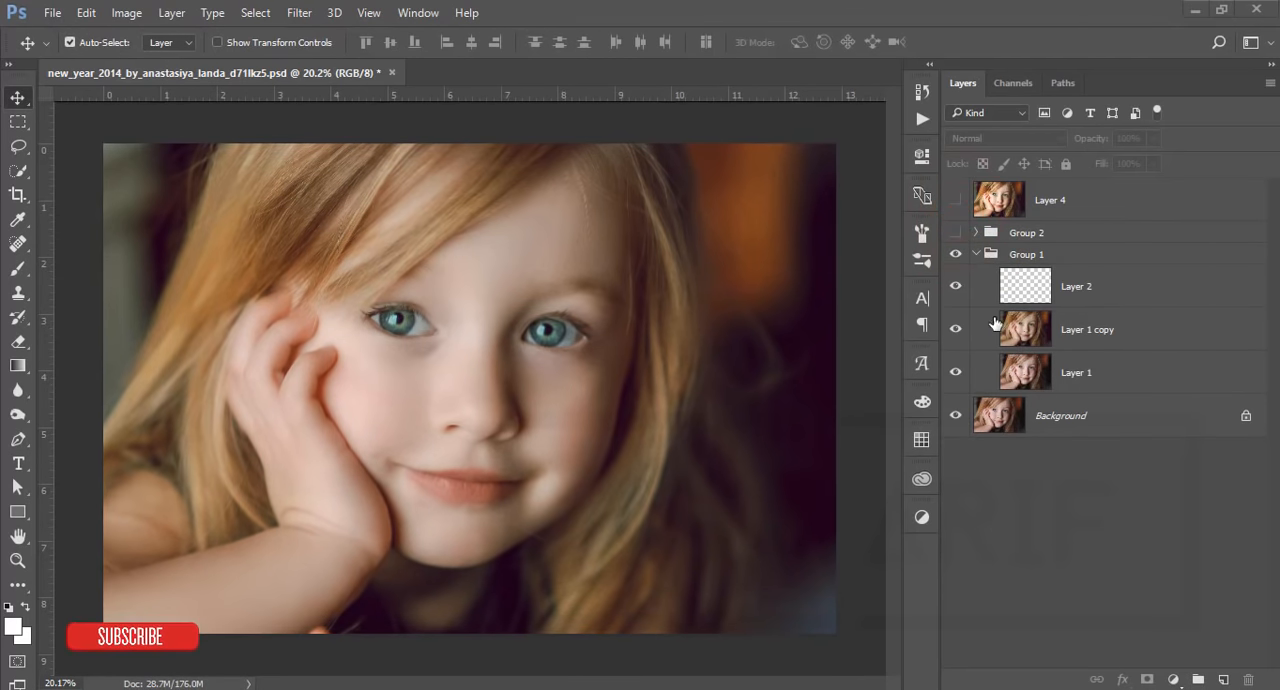
click(955, 286)
click(955, 329)
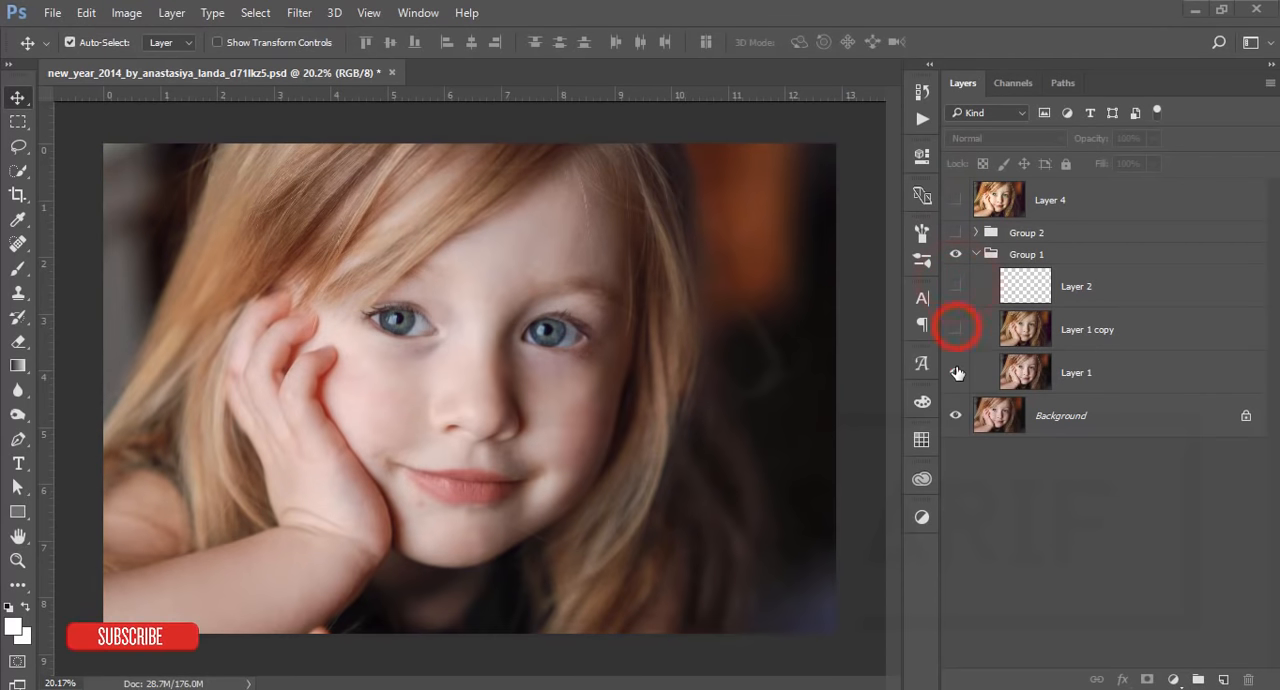
click(955, 372)
Step: Show Layer 1, Layer 1 copy and Layer 2 one after another to review what each adds to the portrait
click(1138, 382)
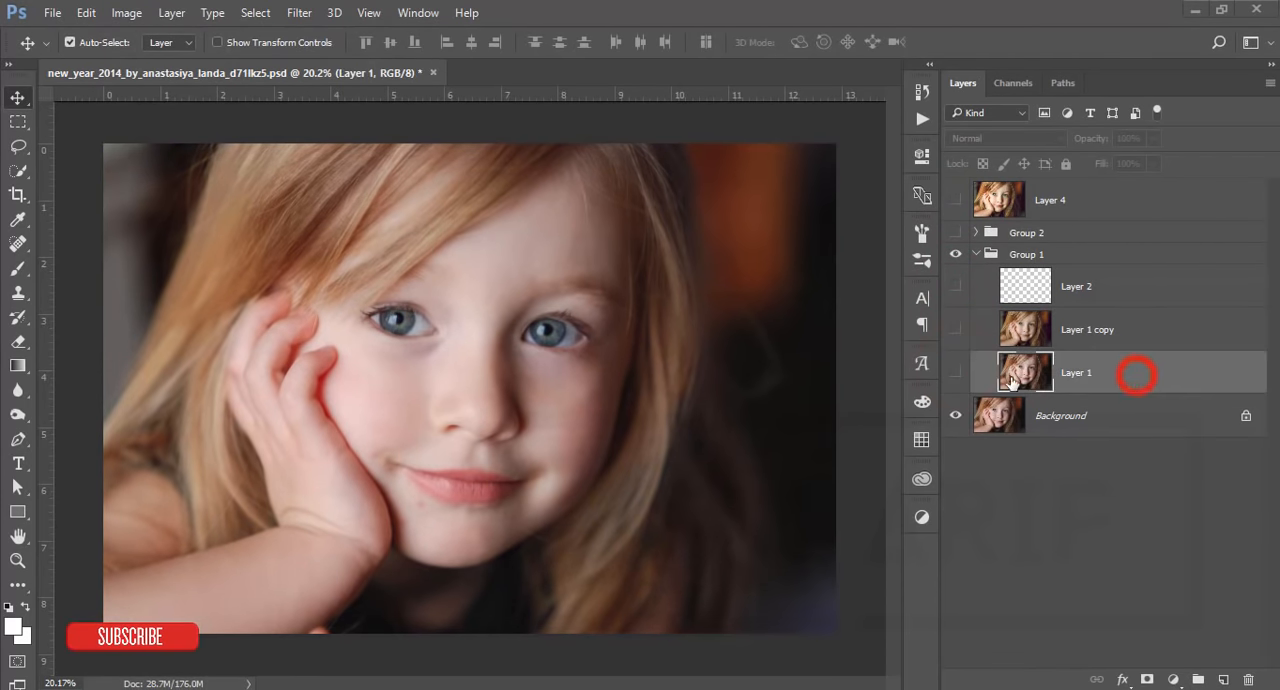
click(957, 374)
click(955, 329)
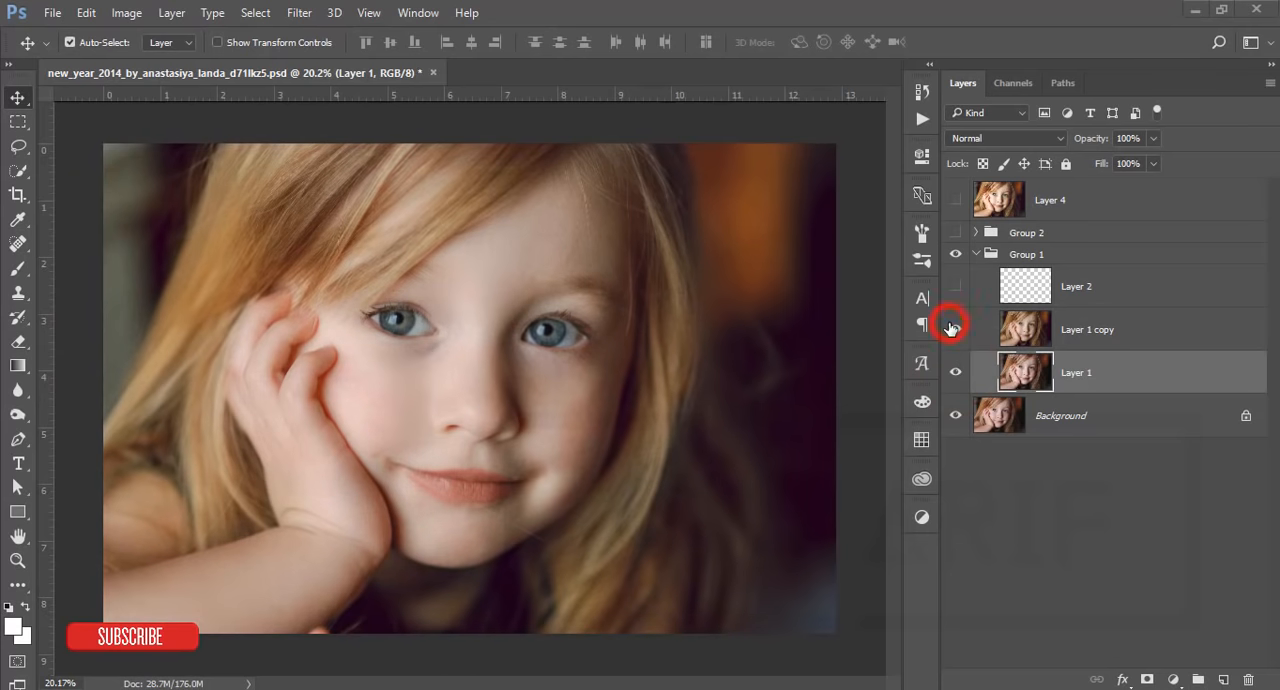
click(1095, 325)
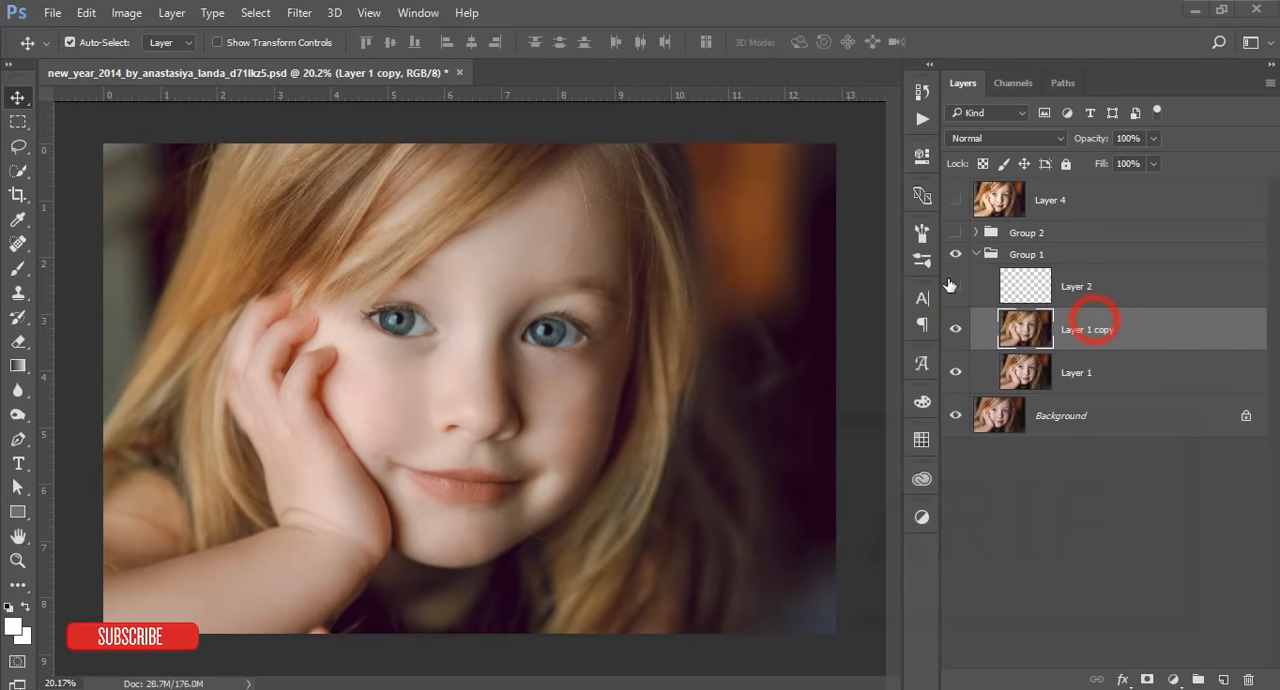
click(955, 286)
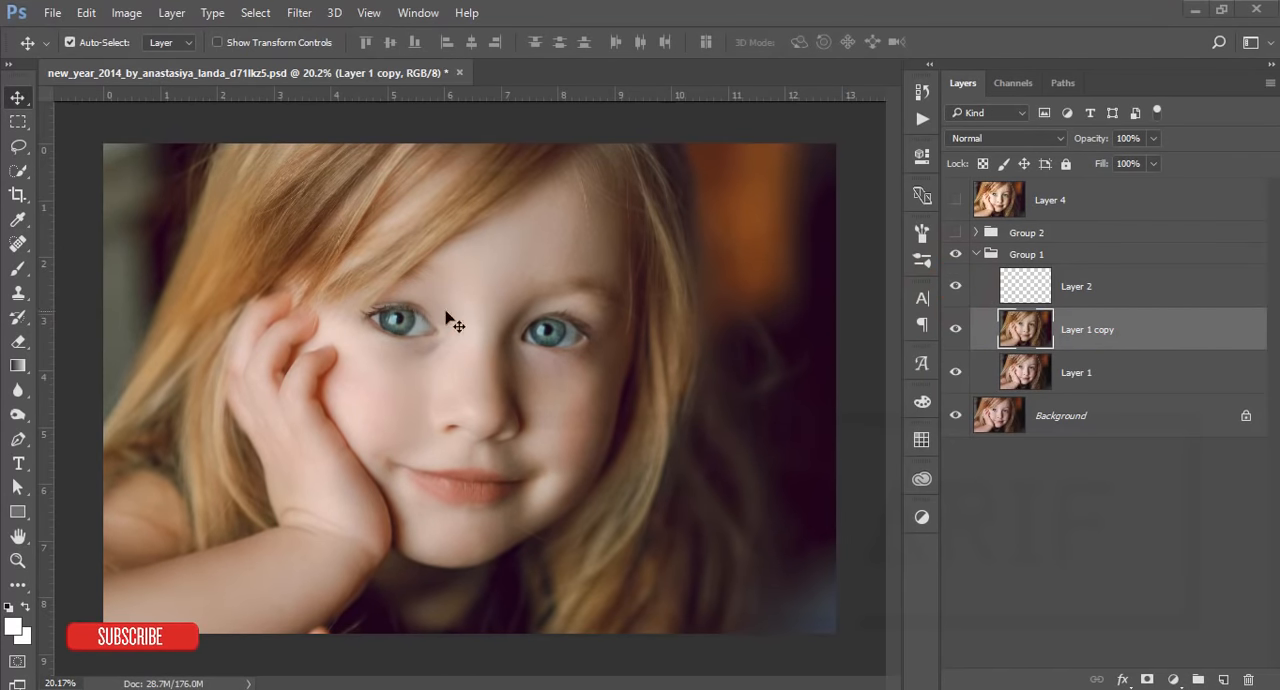
click(975, 253)
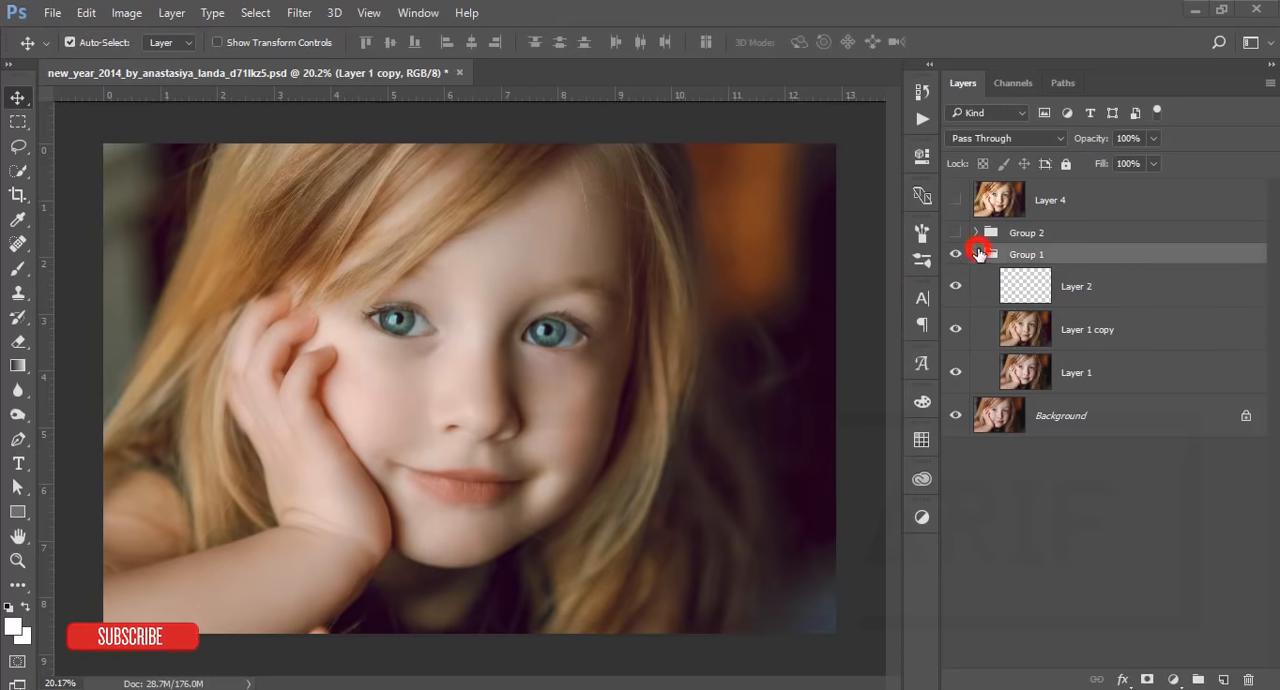
Step: Expand and show Group 2, then hide its Brightness/Contrast 1, Levels 1 and Cross Processing (CEP 4) layers
click(975, 232)
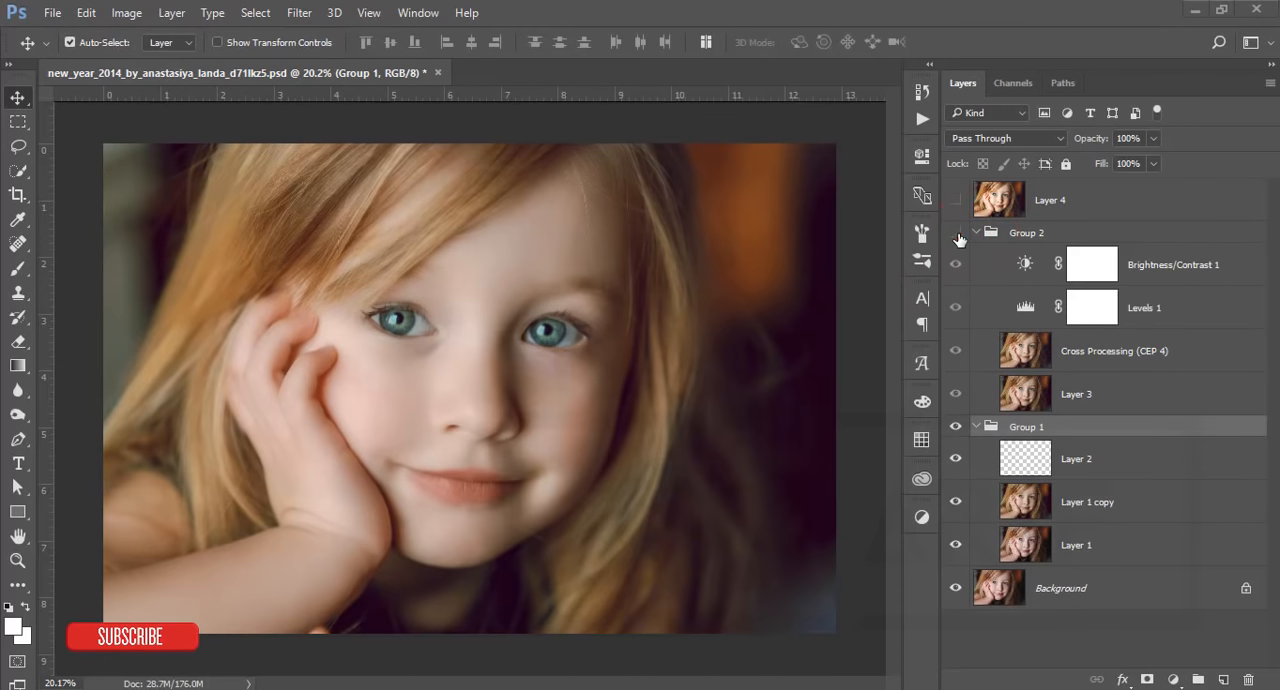
click(957, 232)
click(954, 260)
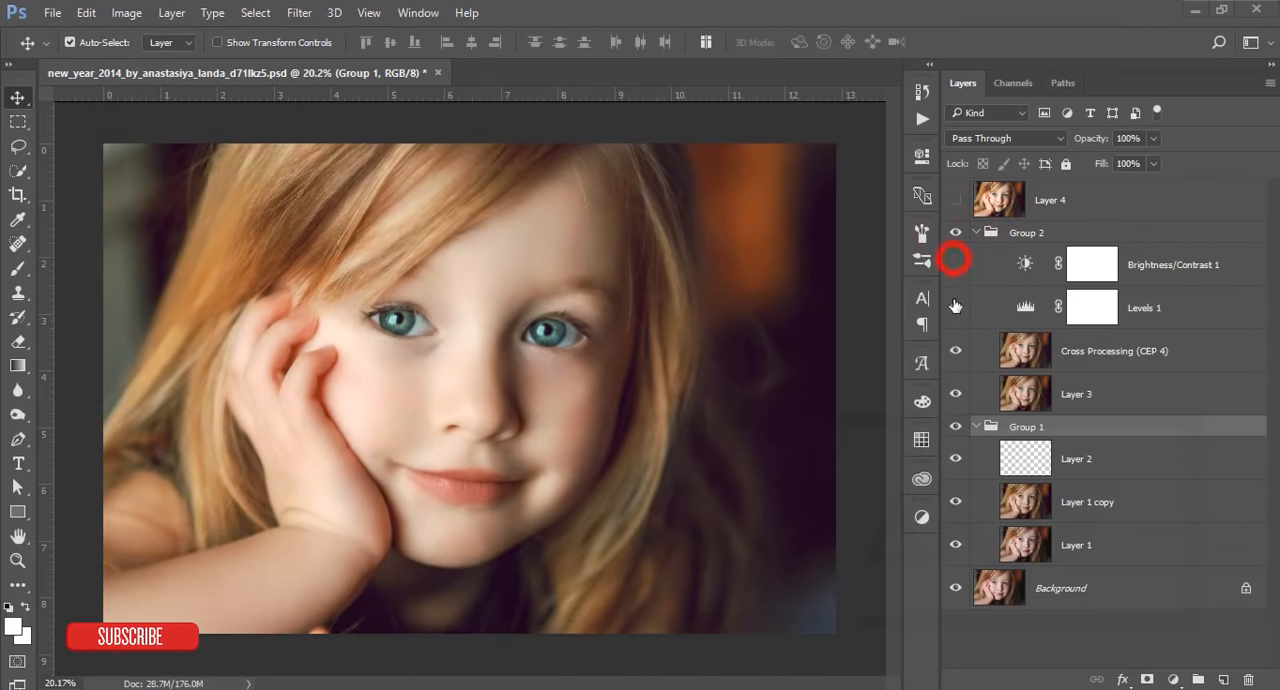
click(955, 307)
click(955, 350)
Step: Show Cross Processing (CEP 4), Levels 1, Brightness/Contrast 1 and Layer 4 in turn to review the finished edit, dismissing the Java notification
click(1148, 350)
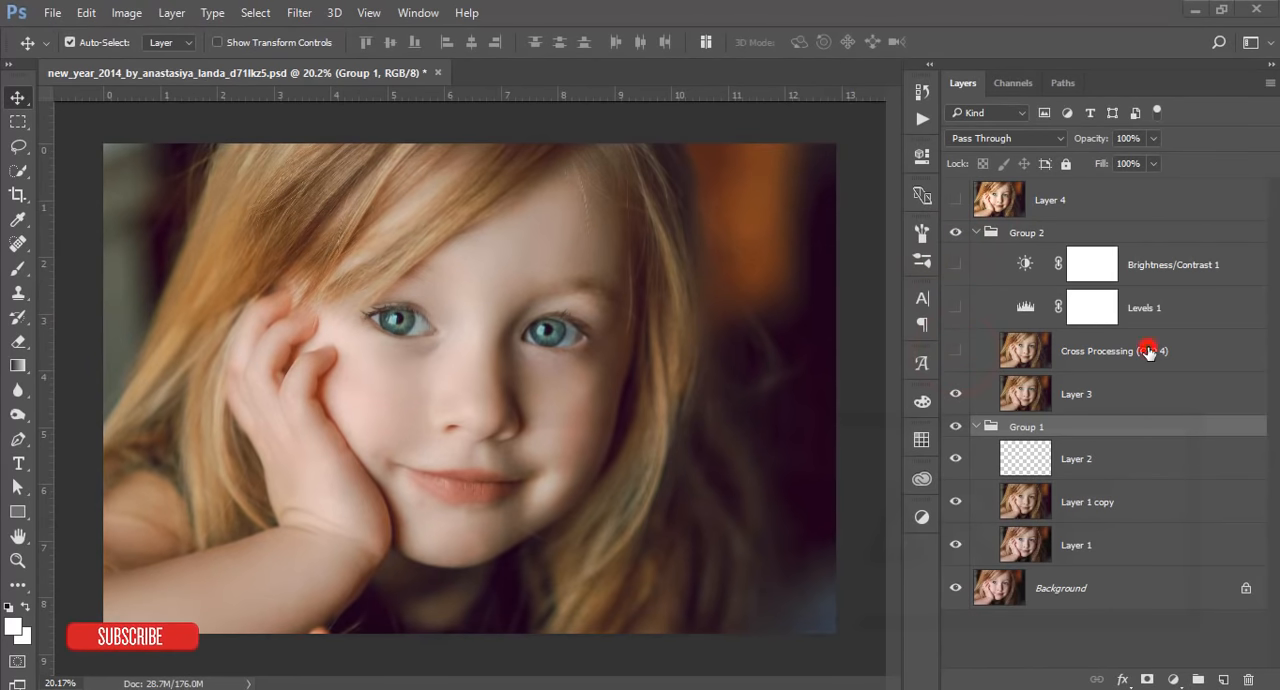
click(959, 350)
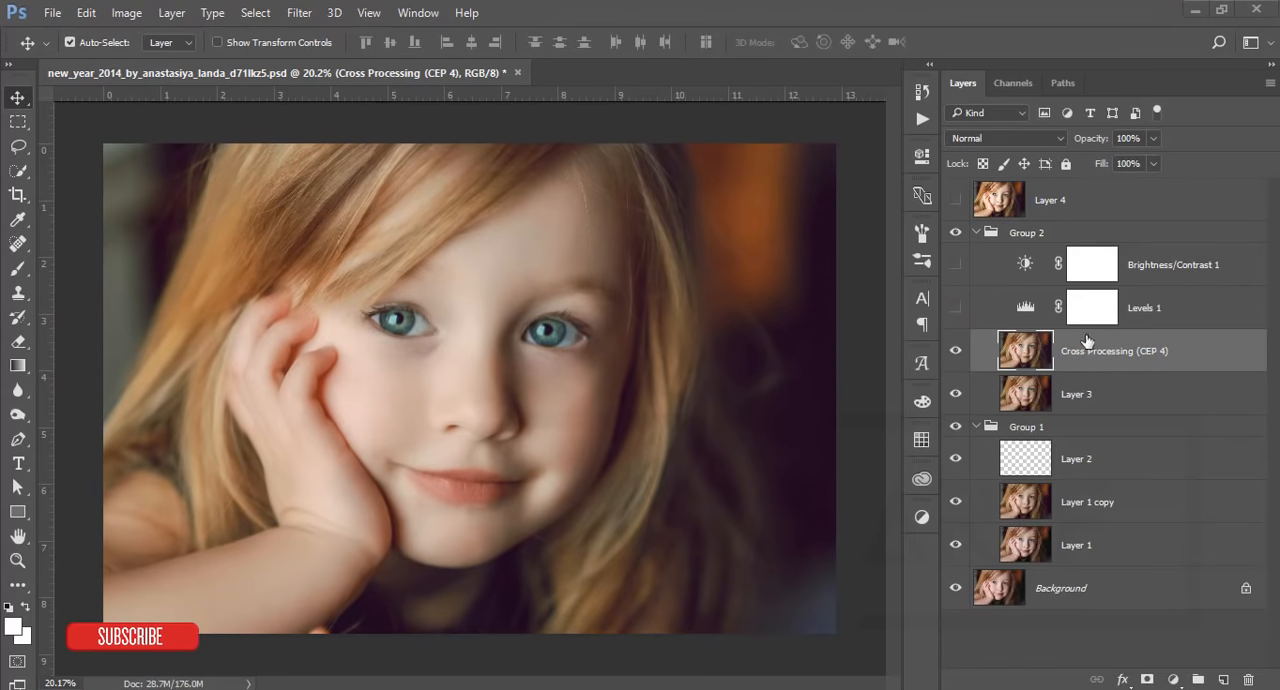
click(955, 310)
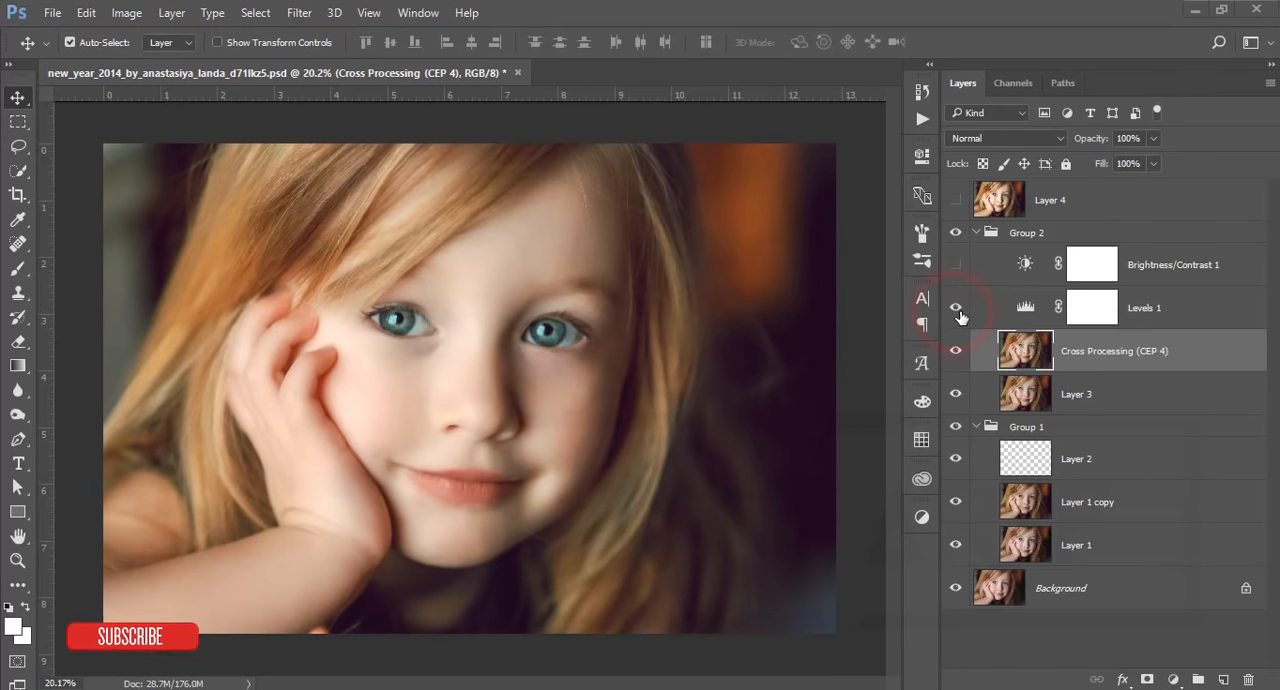
click(1193, 318)
click(954, 265)
click(981, 232)
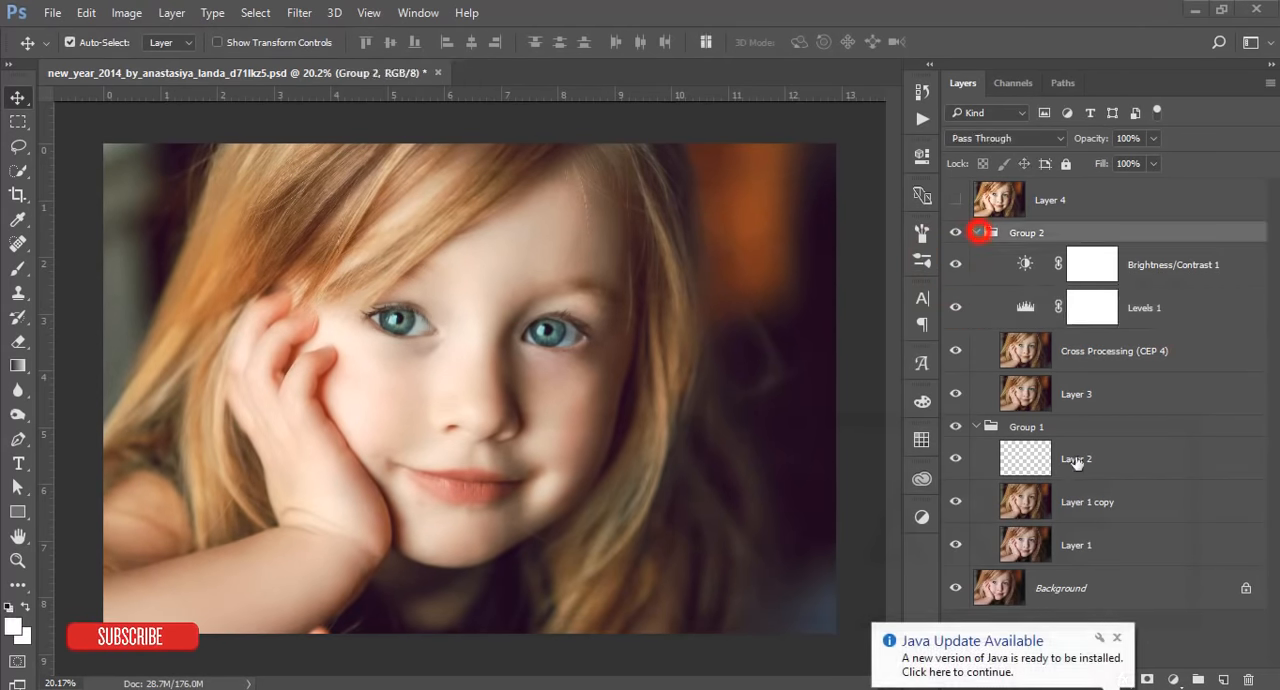
click(1117, 637)
click(955, 200)
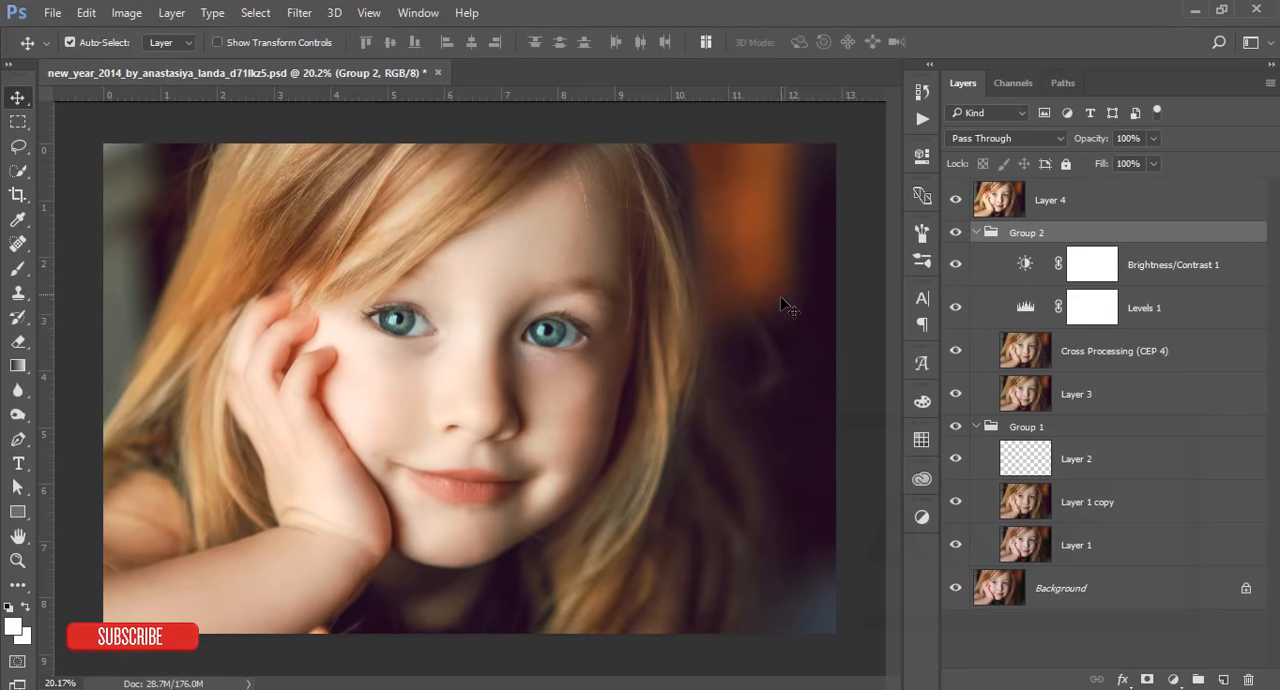
Step: Close the finished PSD without saving and open the unedited portrait JPG whose name ends in z5 from the 16-3-19 folder
click(437, 72)
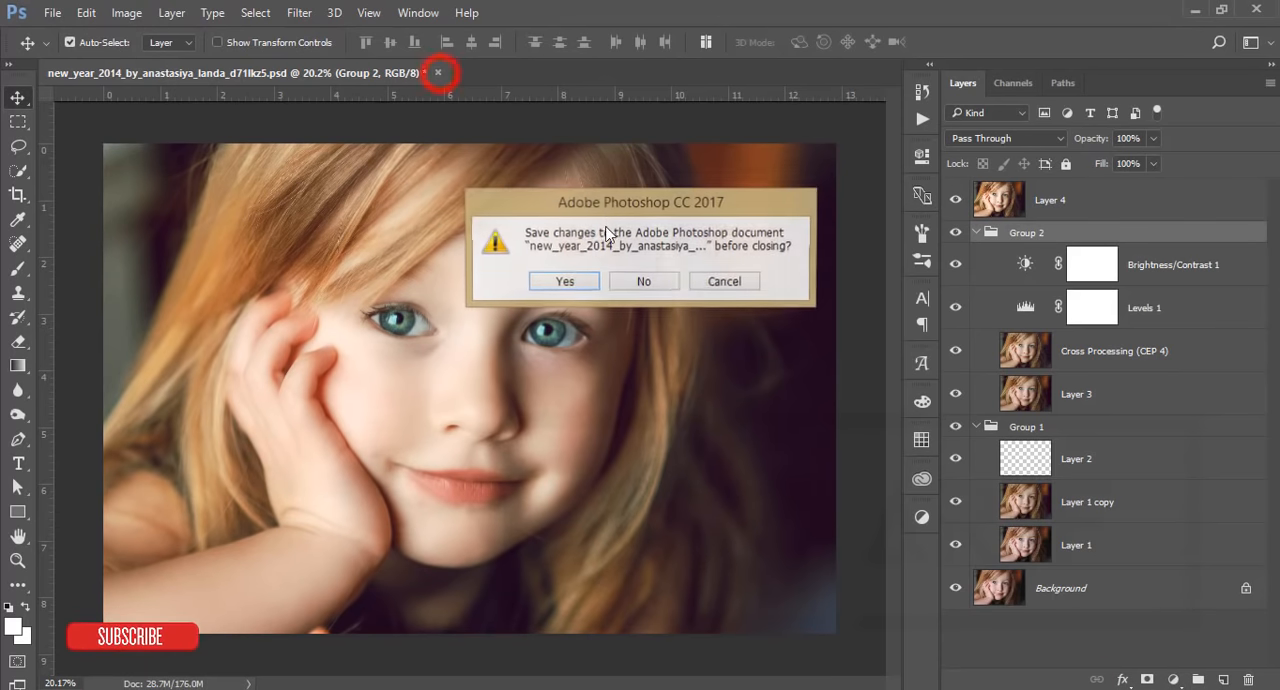
click(669, 286)
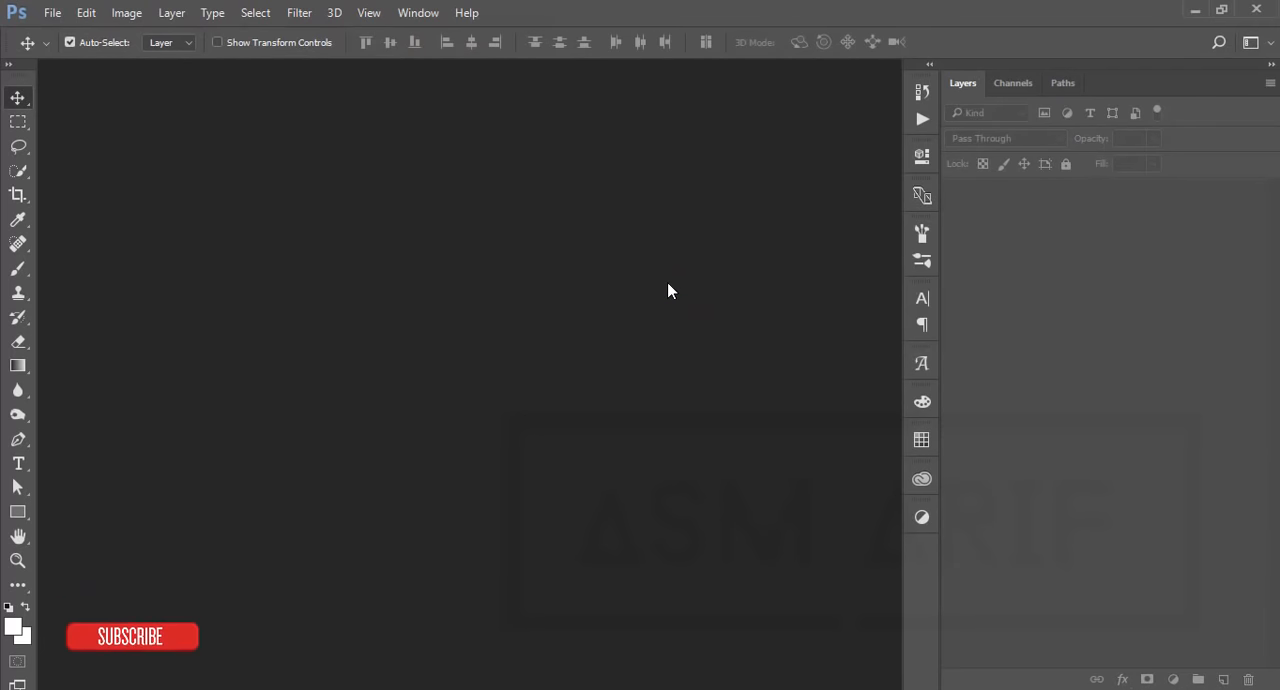
click(52, 12)
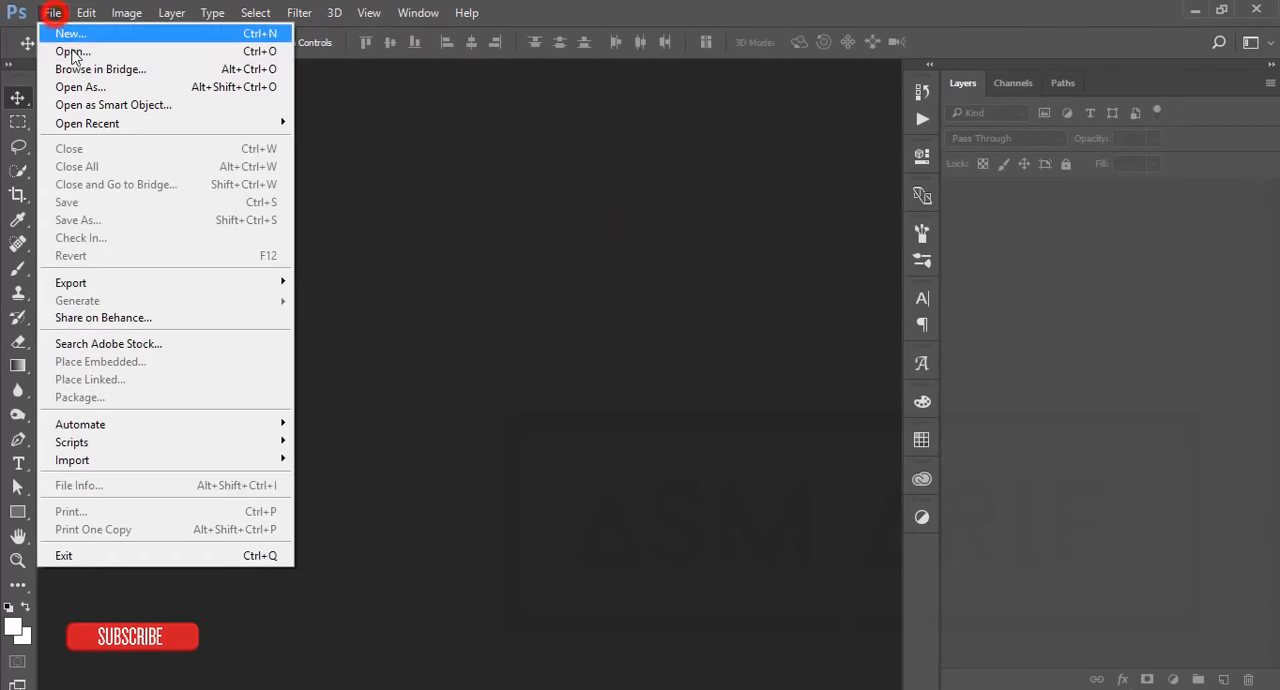
click(70, 49)
click(686, 446)
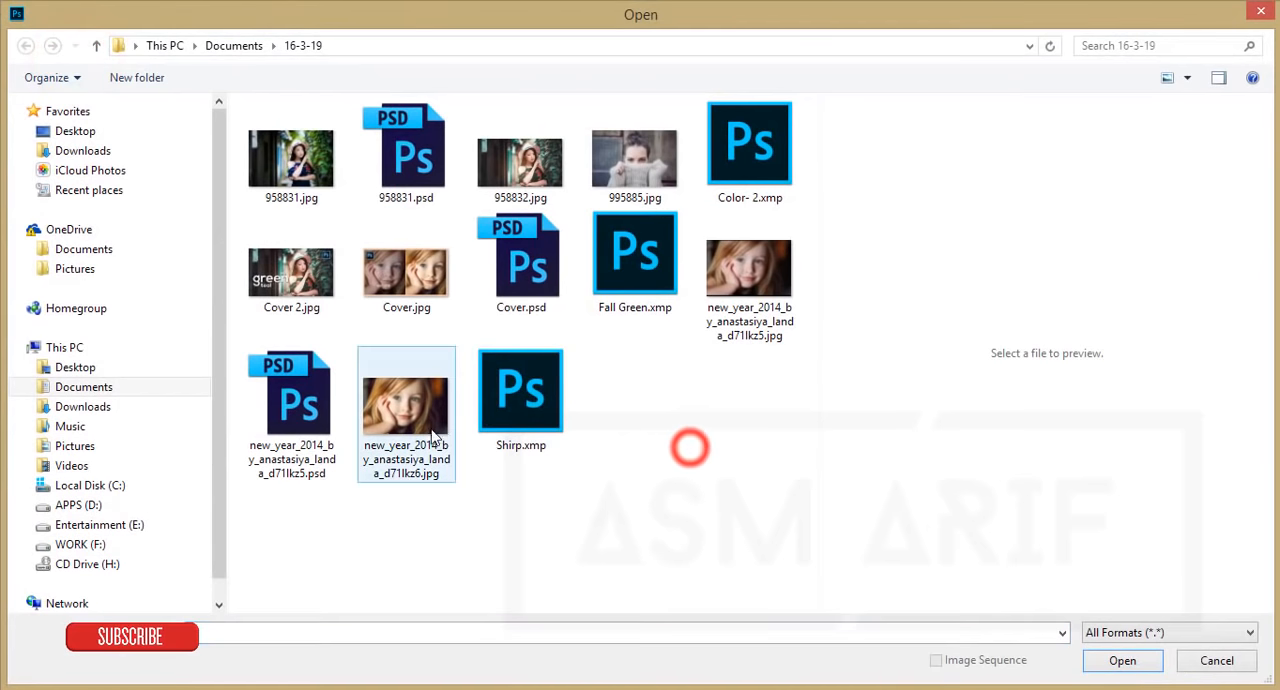
double_click(766, 312)
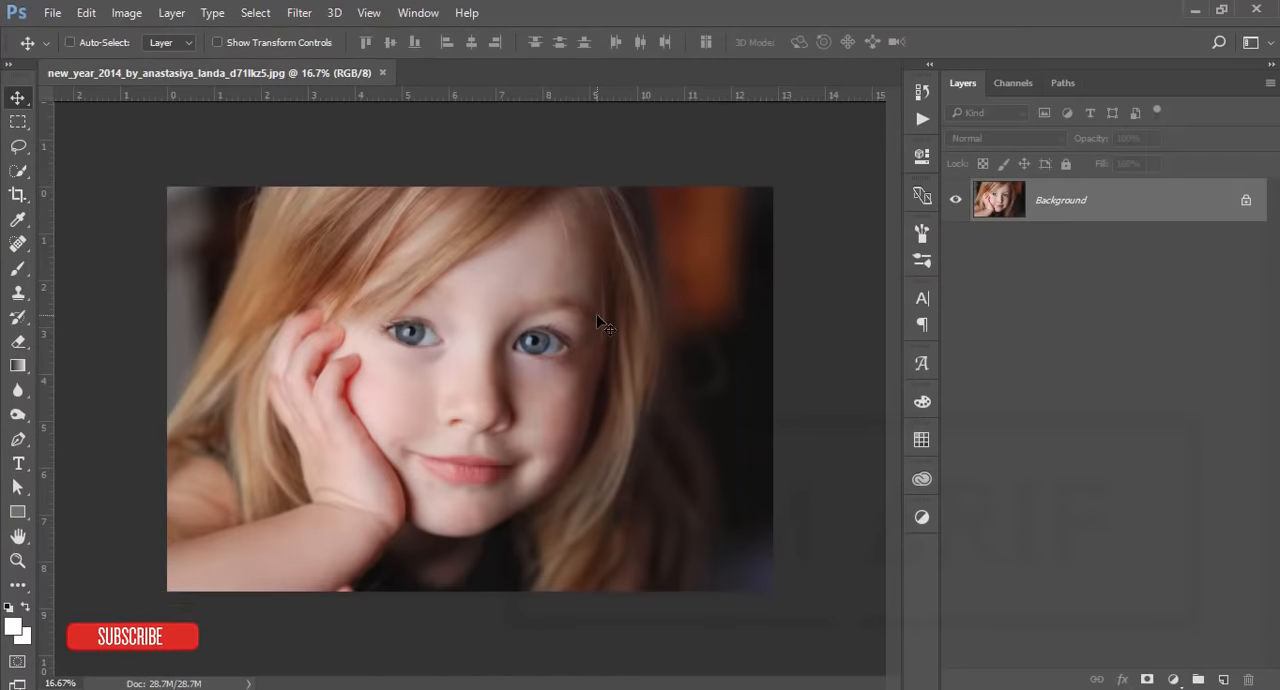
Step: Duplicate the Background layer, check the copy by toggling its visibility, and leave the copy visible and selected
scroll(640, 320, up, 3)
scroll(597, 316, down, 1)
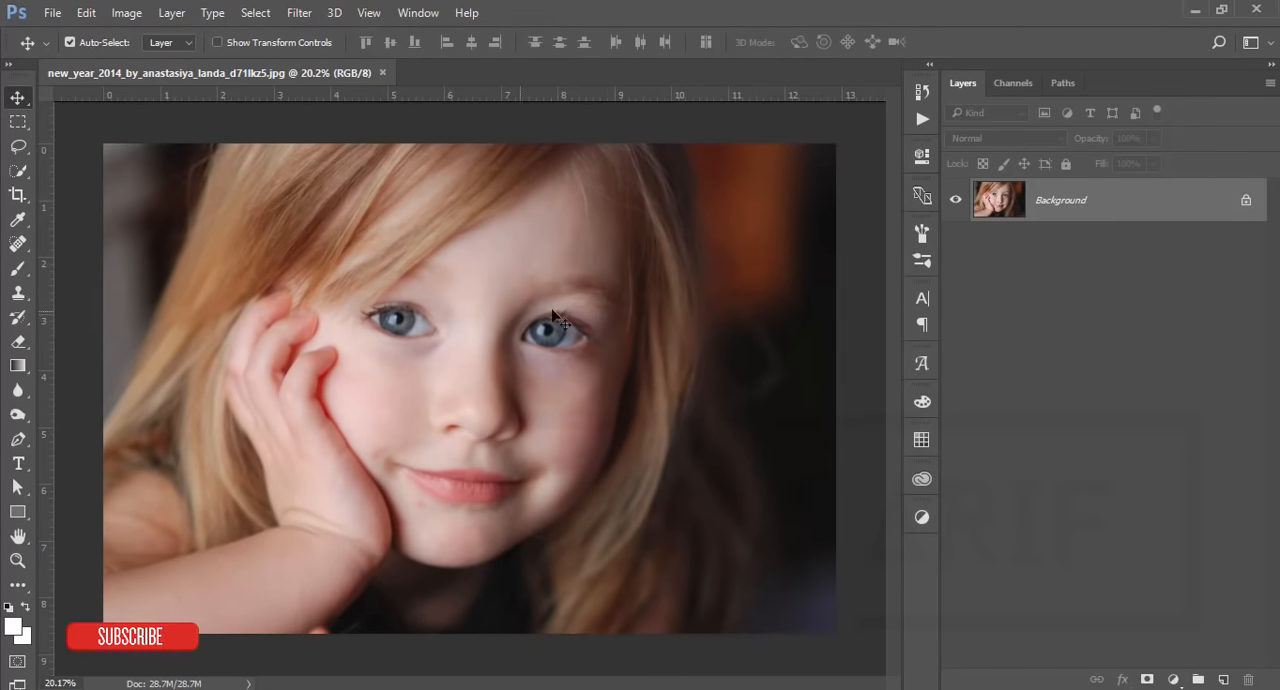
key(ctrl+j)
click(1070, 252)
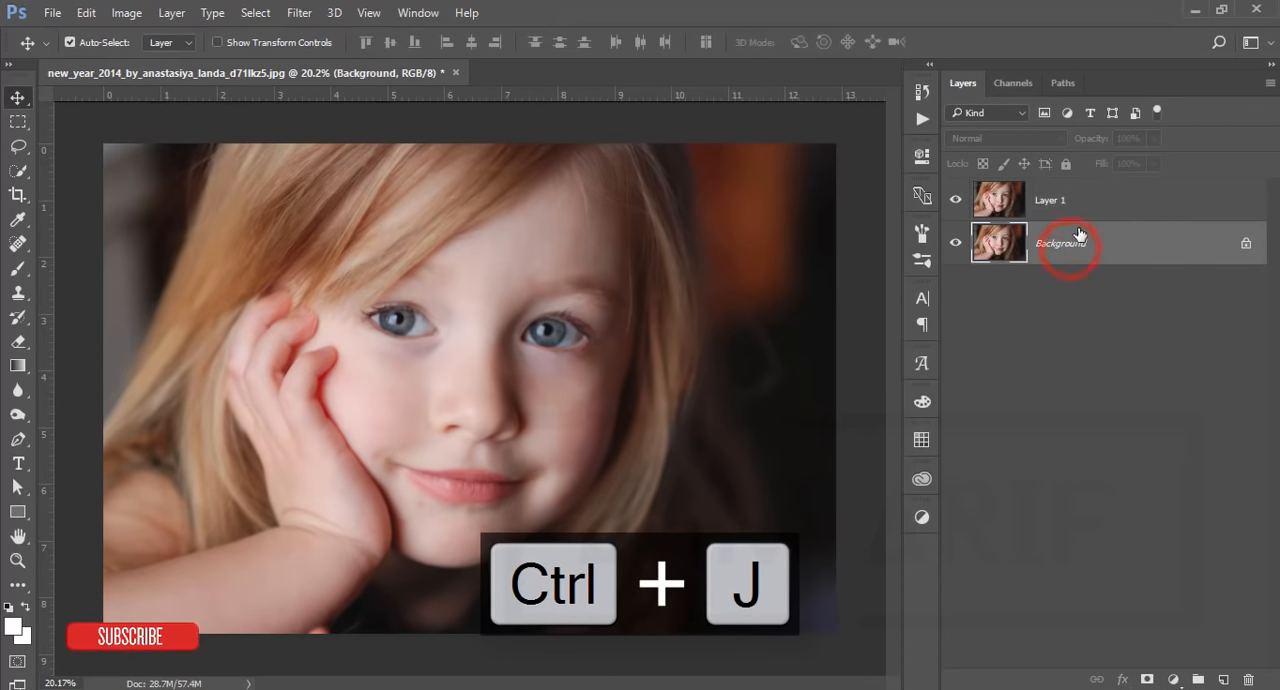
click(1107, 201)
click(957, 203)
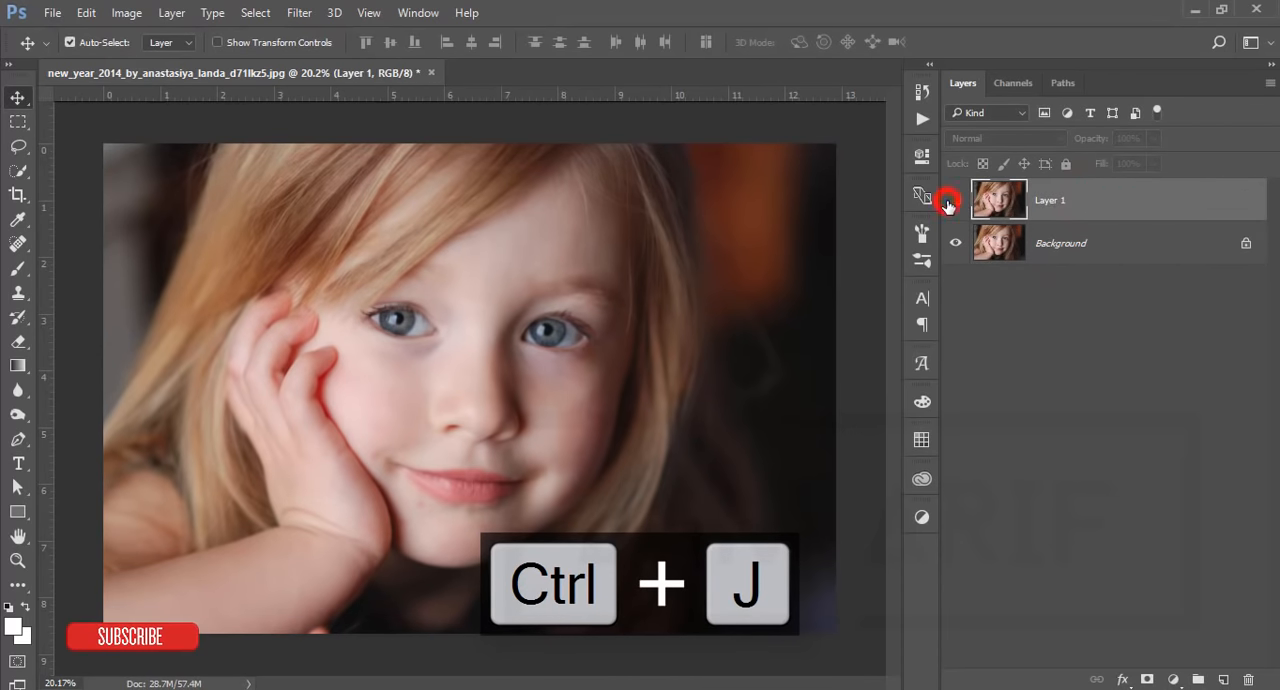
click(957, 203)
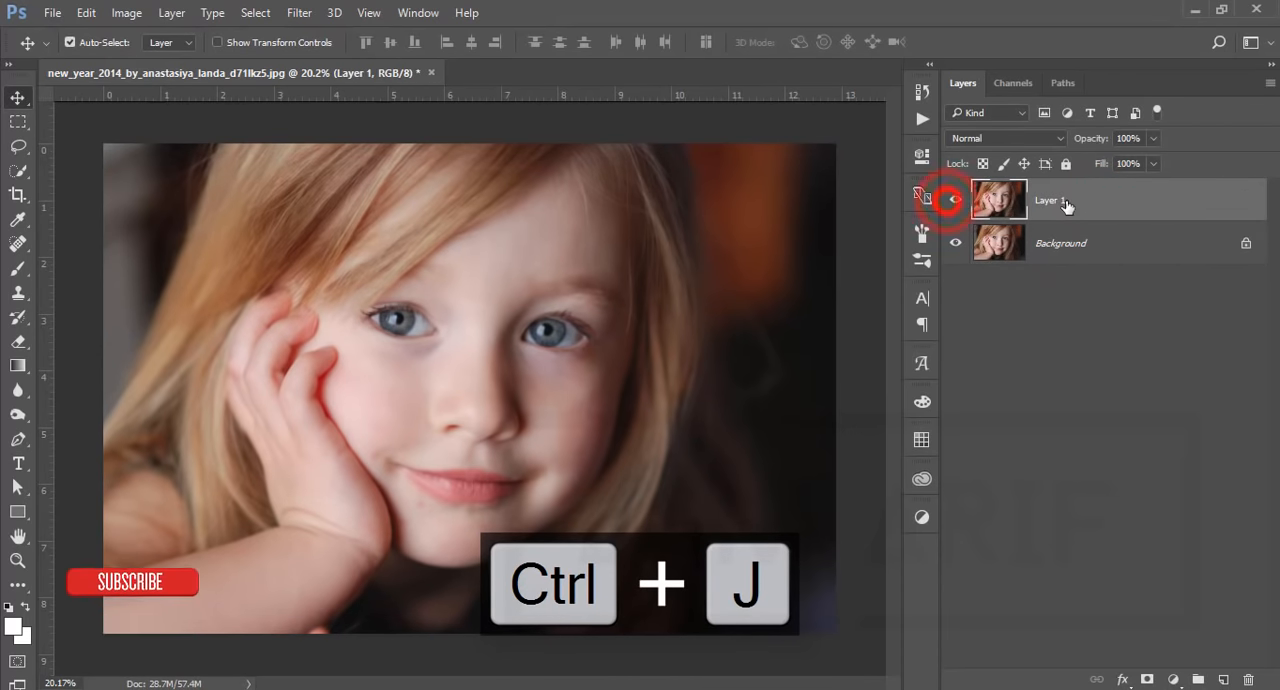
Step: Open the Camera Raw Filter on Layer 1 and load the Shirp.xmp settings from the Documents folder 16-3-19
click(300, 14)
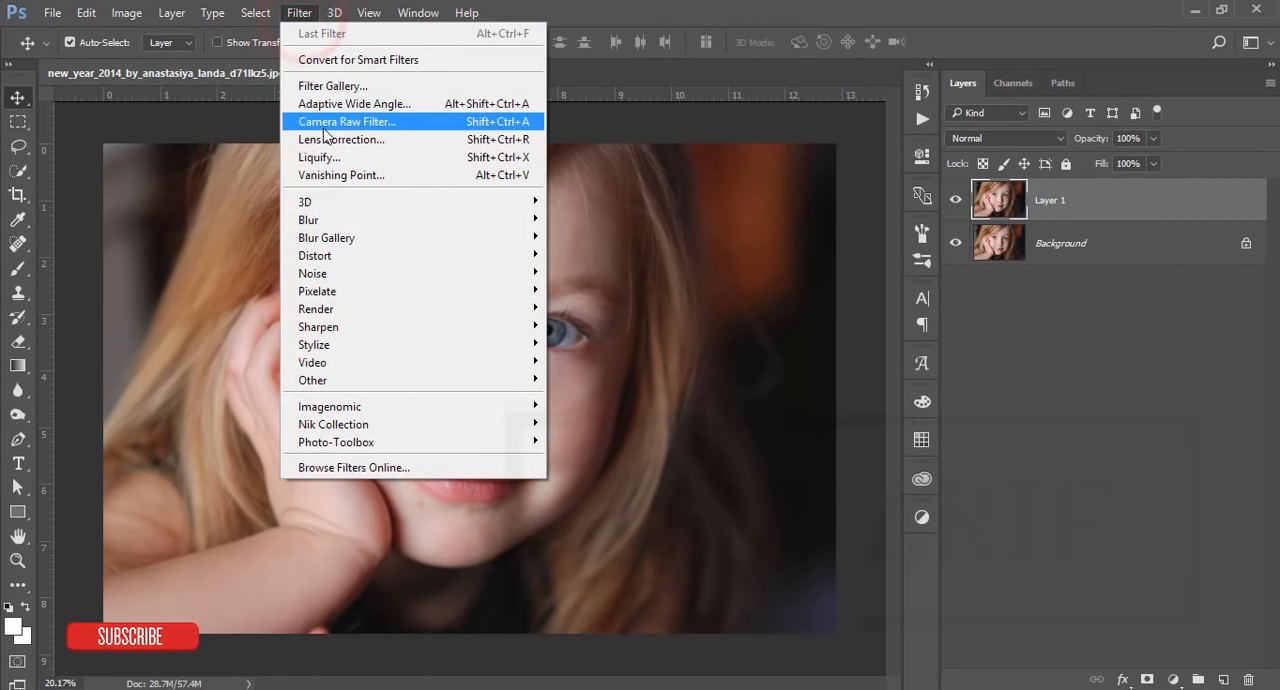
click(322, 124)
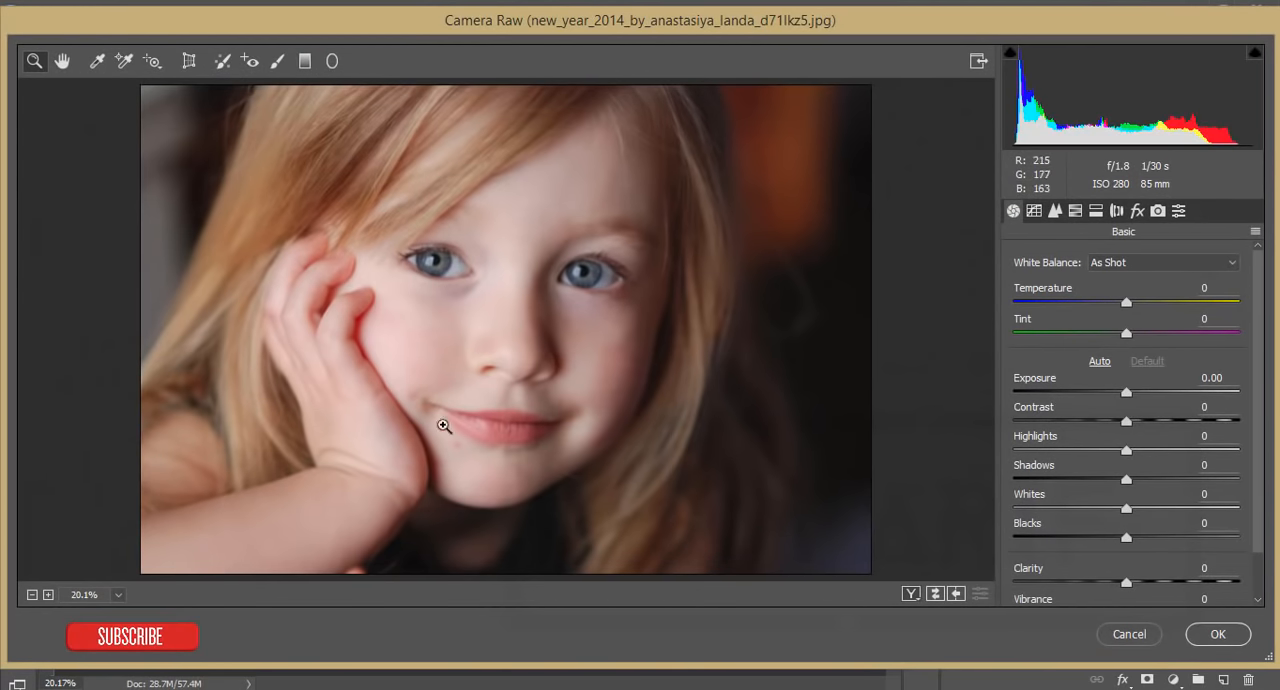
click(1255, 231)
click(1159, 424)
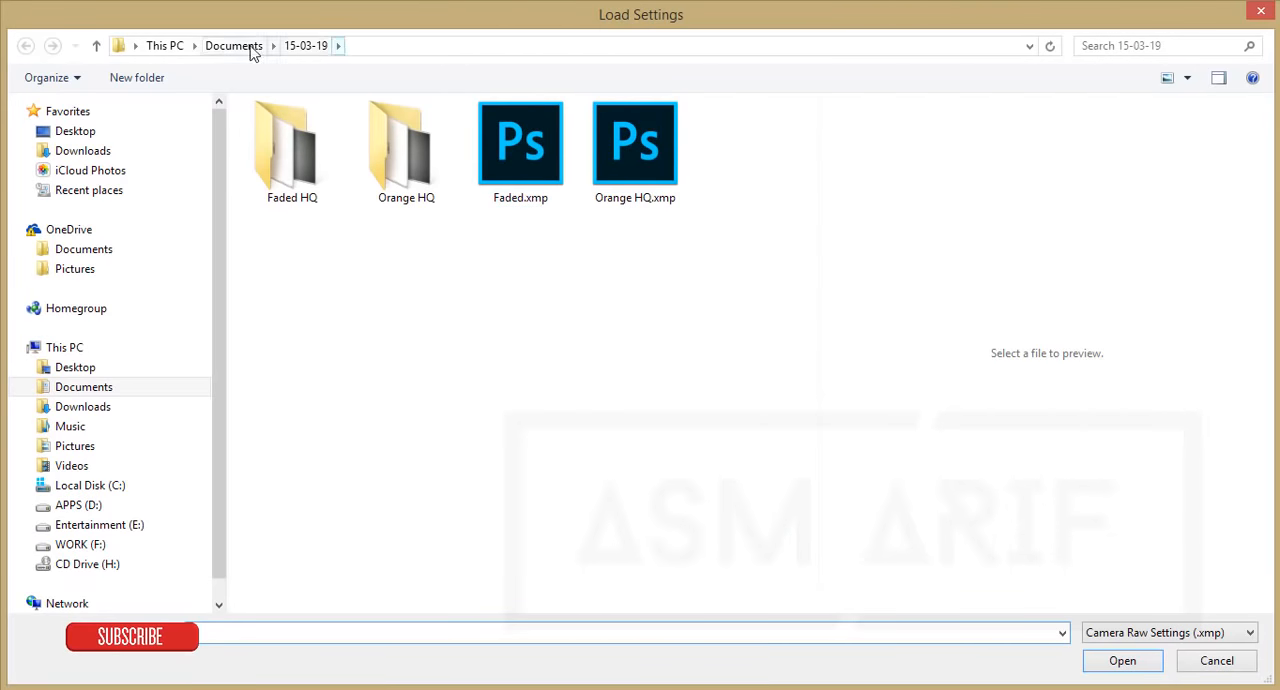
click(250, 48)
double_click(368, 178)
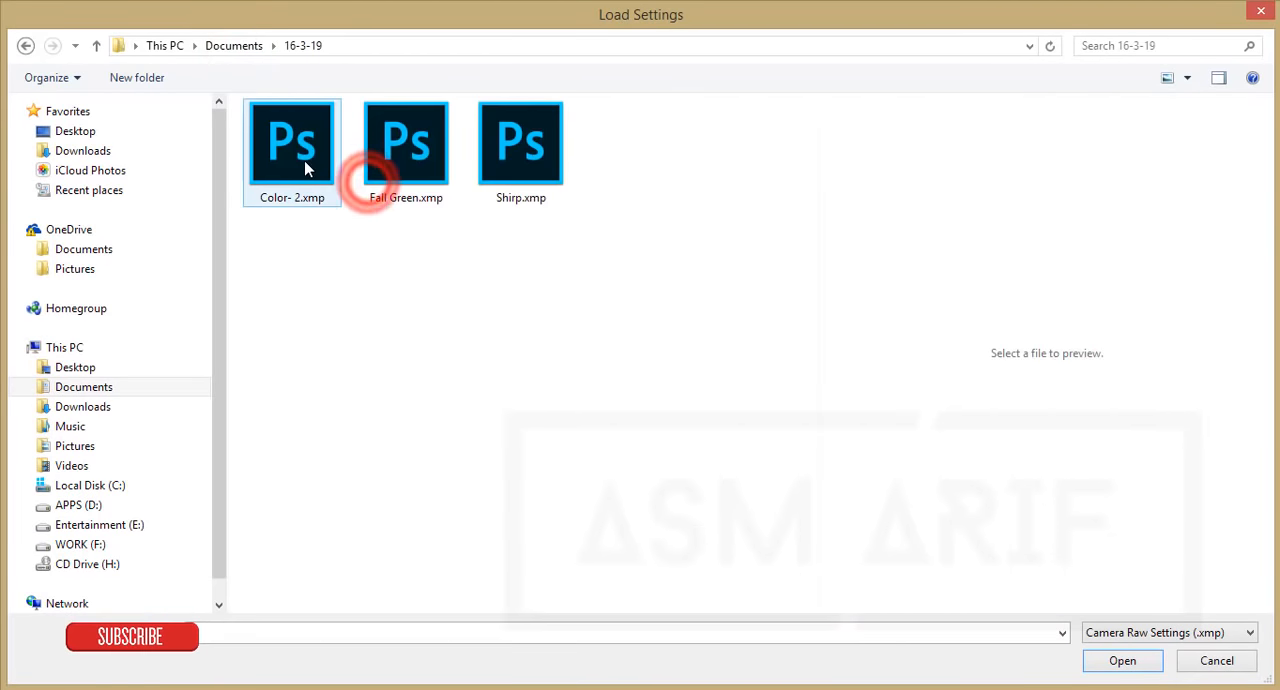
double_click(531, 163)
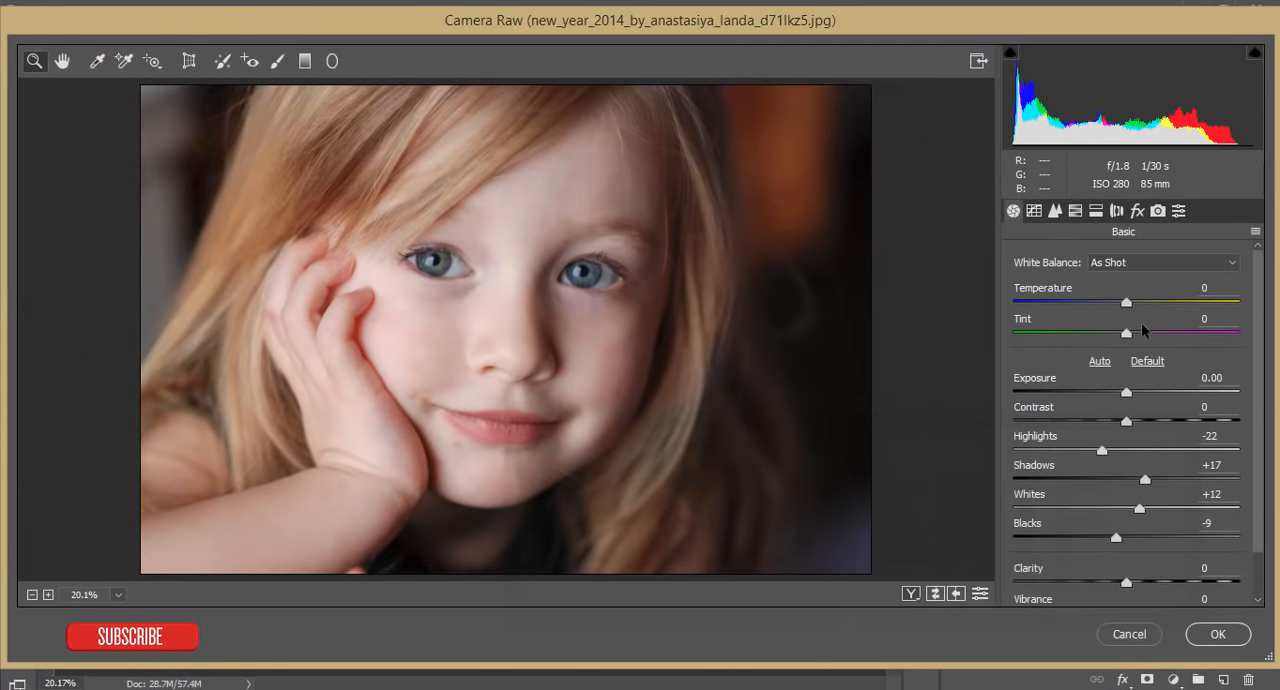
Step: Increase the Luminance noise reduction to roughly the middle of its range and apply the Camera Raw Filter
click(546, 330)
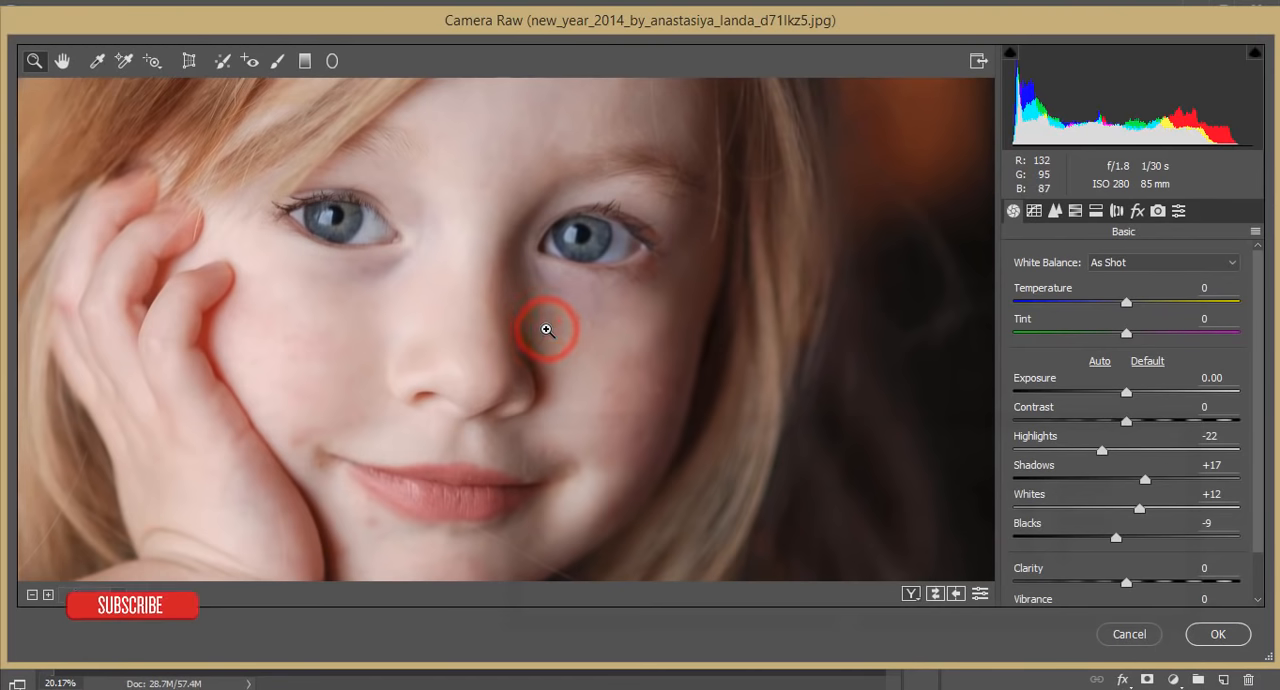
click(1054, 210)
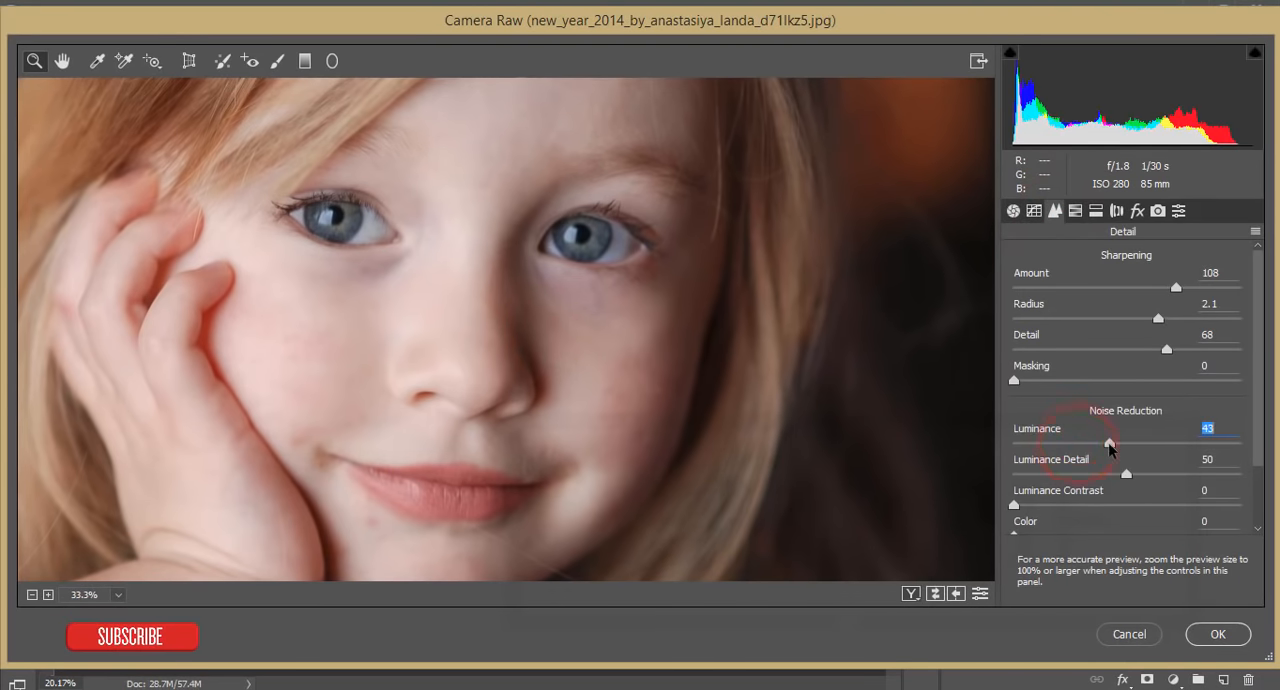
drag(1109, 447, 1130, 448)
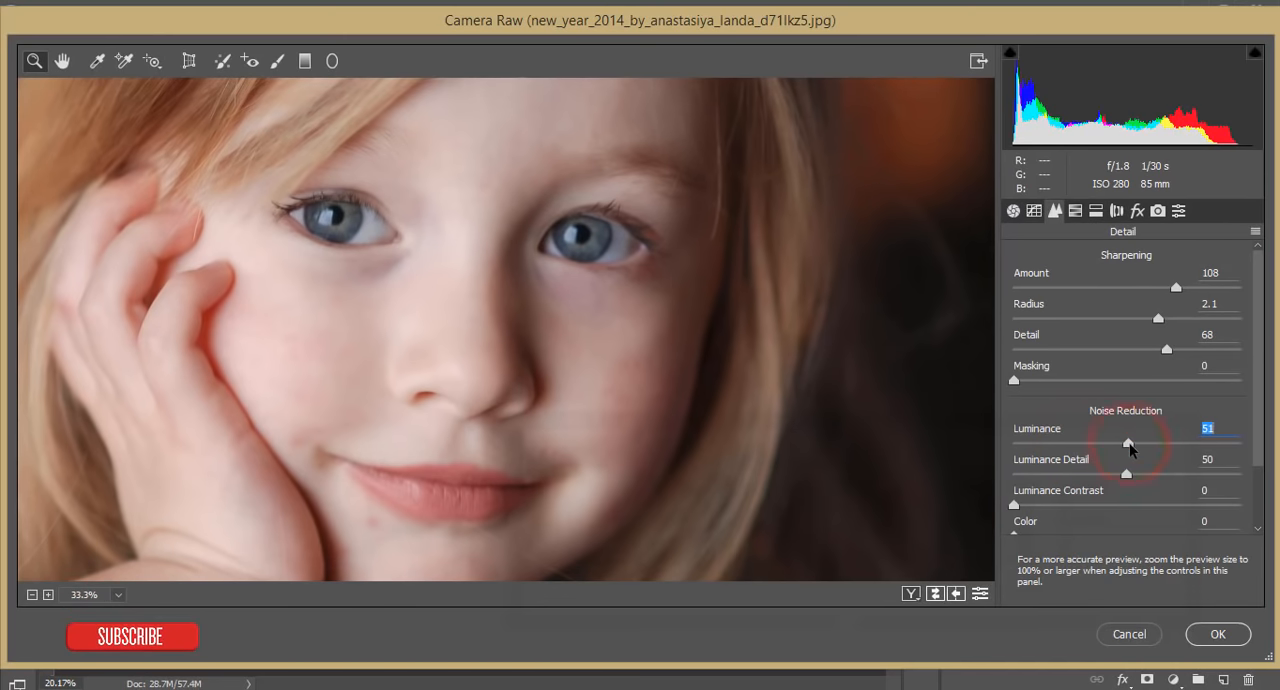
click(1218, 636)
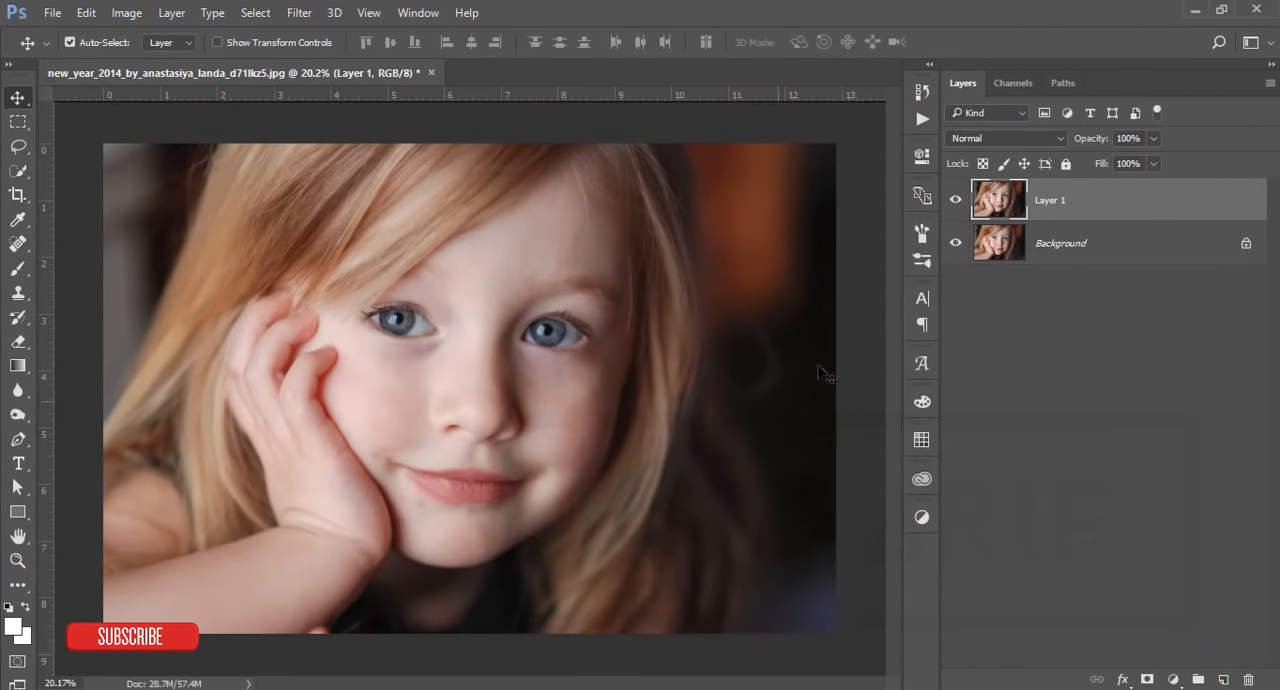
Step: Compare the filtered Layer 1 with the Background by toggling its visibility, and examine the skin around the mouth up close
click(955, 204)
click(955, 204)
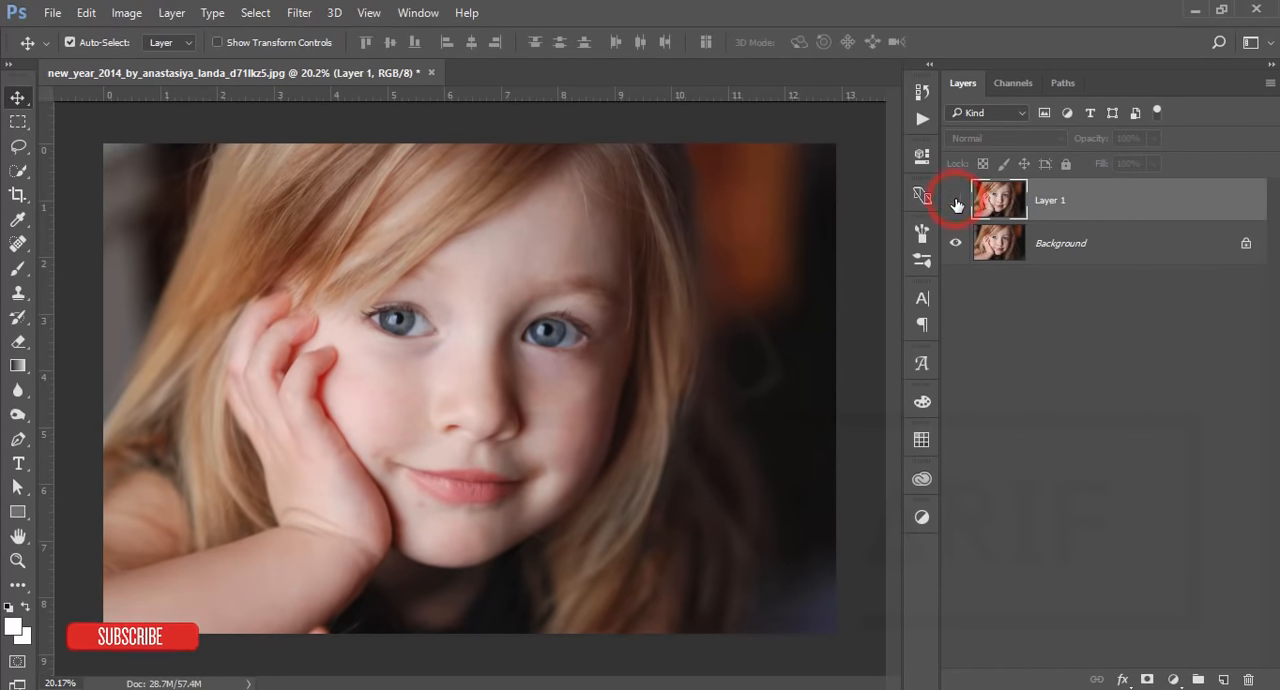
click(1079, 208)
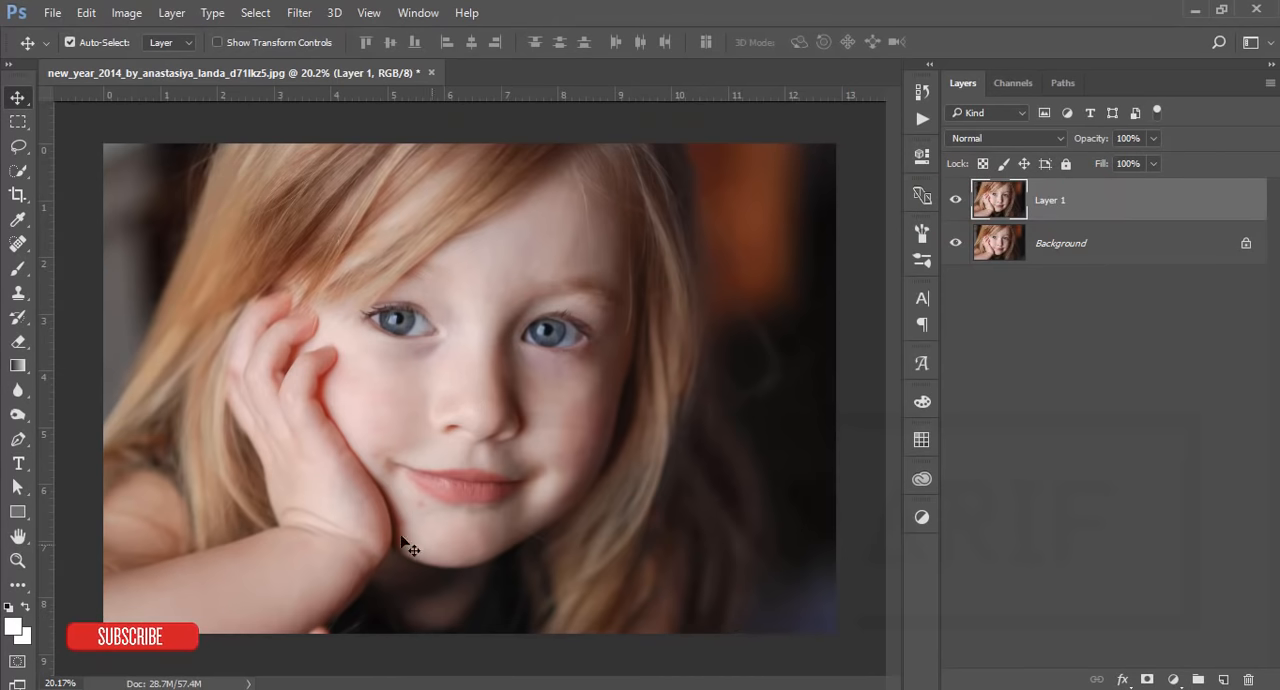
scroll(409, 541, up, 5)
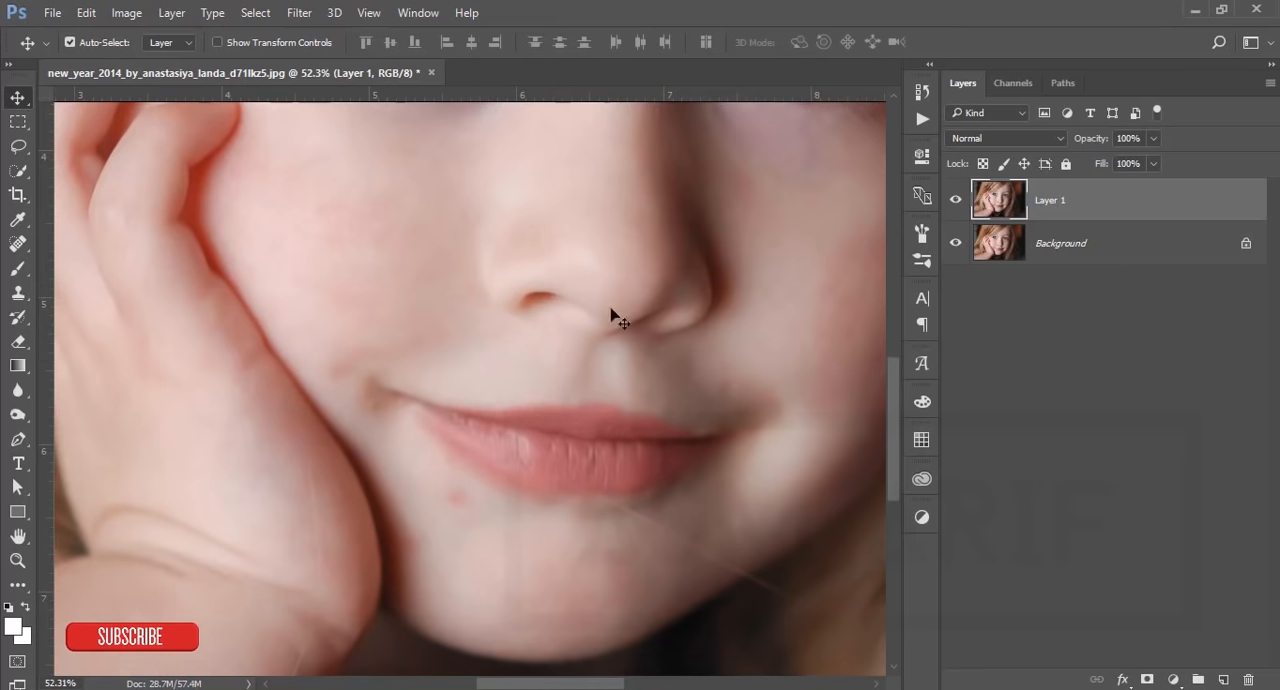
Step: Remove the red blemish just below the lips on Layer 1 using the Spot Healing Brush at size 90
scroll(694, 346, down, 4)
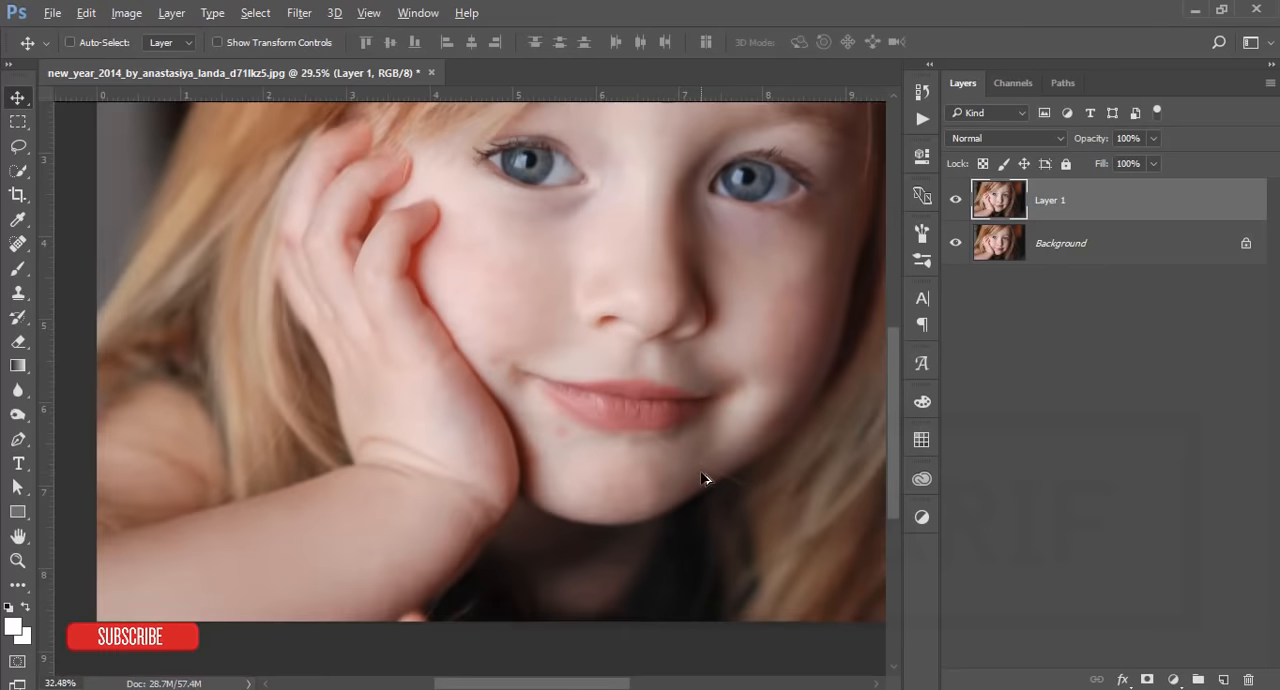
scroll(704, 479, up, 2)
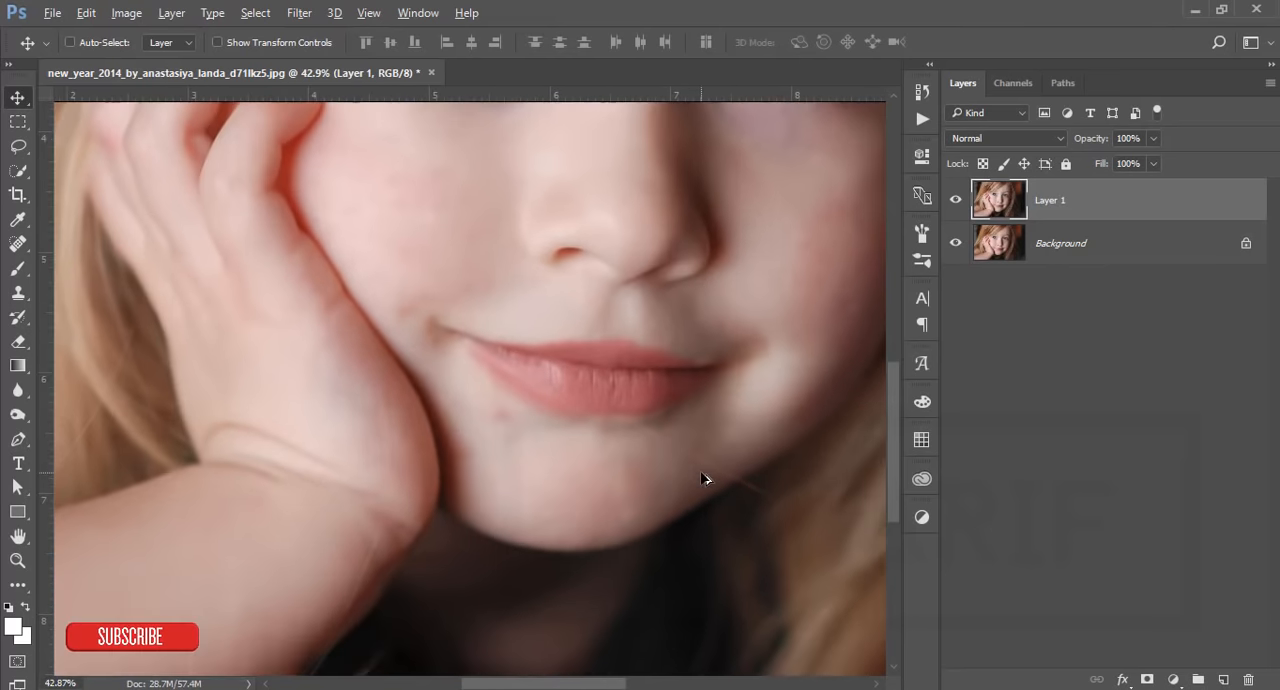
right_click(16, 243)
right_click(18, 243)
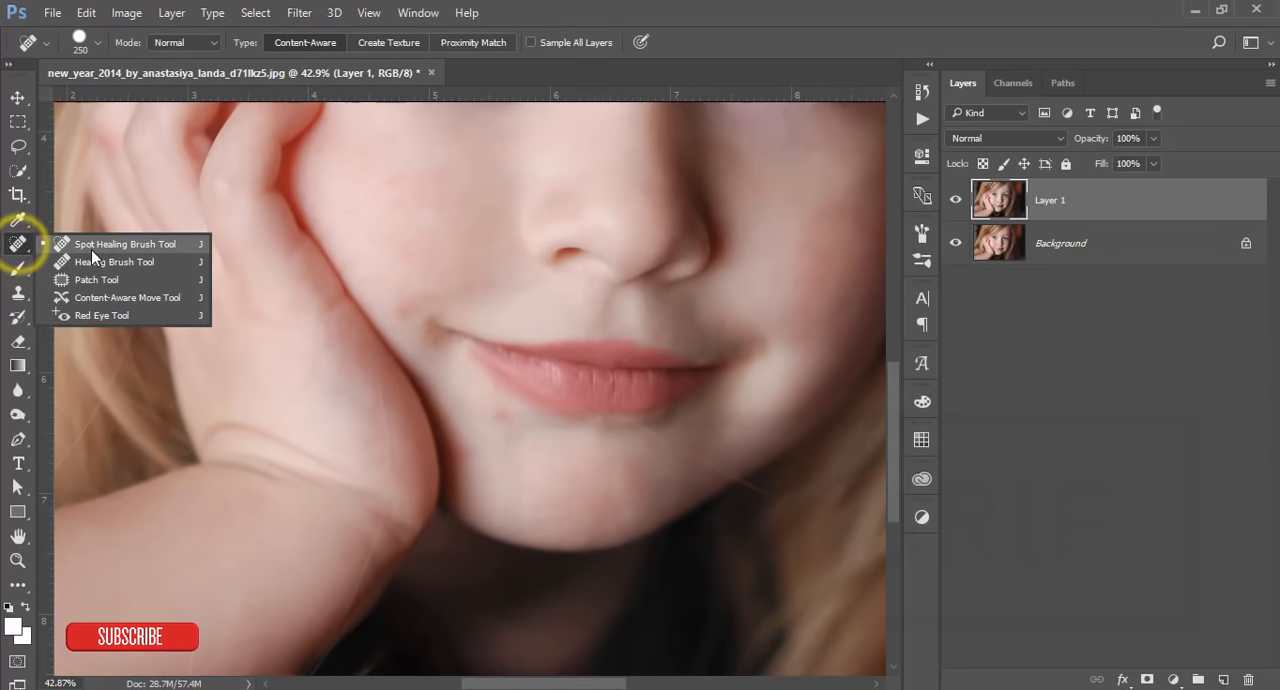
click(91, 249)
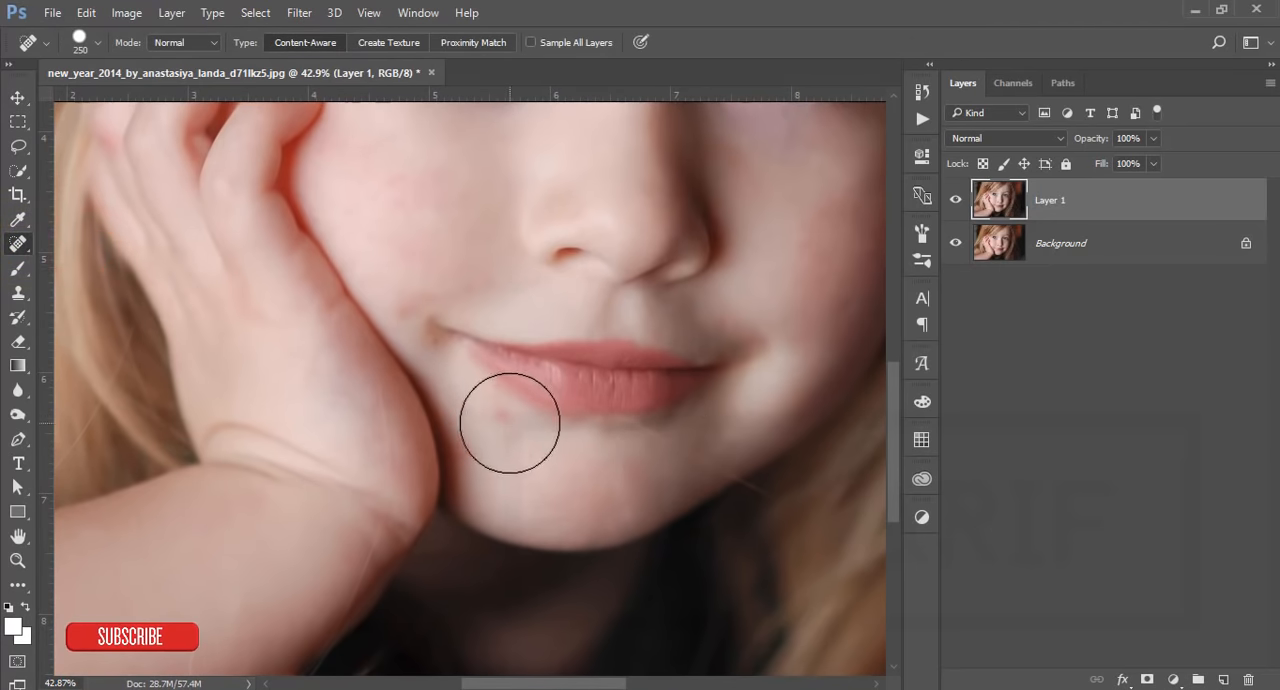
key(bracketleft)
key(bracketleft)
key(bracketleft)
key(bracketleft)
key(bracketleft)
key(bracketleft)
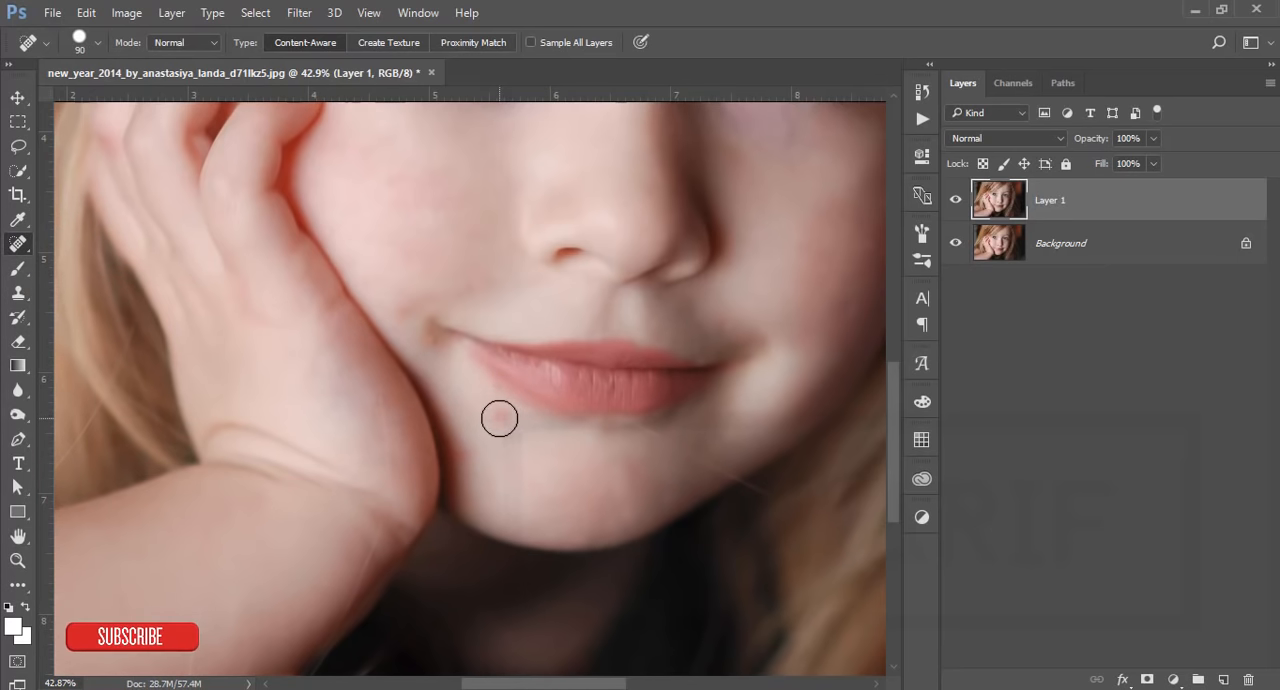
click(500, 415)
Step: Heal the mark on the skin between the nose and the mouth corner, undoing the first attempt and using a smaller Spot Healing Brush
mouse_move(731, 346)
mouse_down()
mouse_move(660, 598)
mouse_move(650, 572)
mouse_up()
click(638, 550)
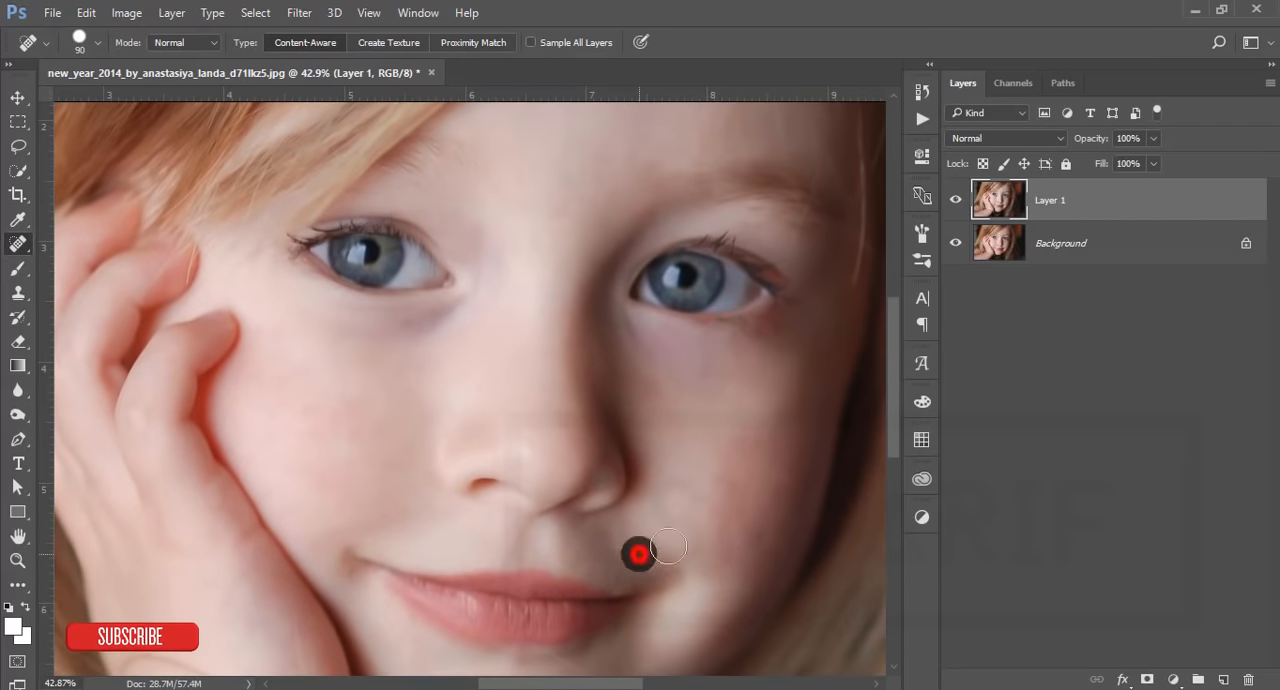
key(ctrl+alt+z)
scroll(655, 540, up, 4)
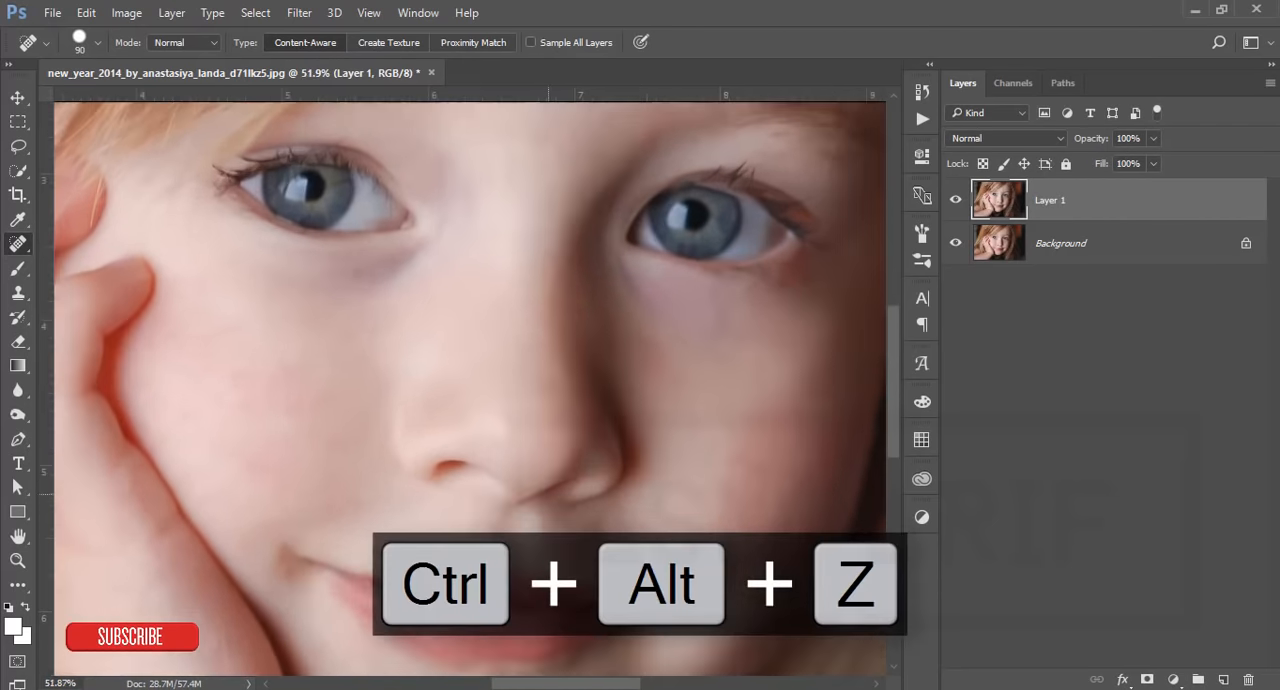
click(640, 548)
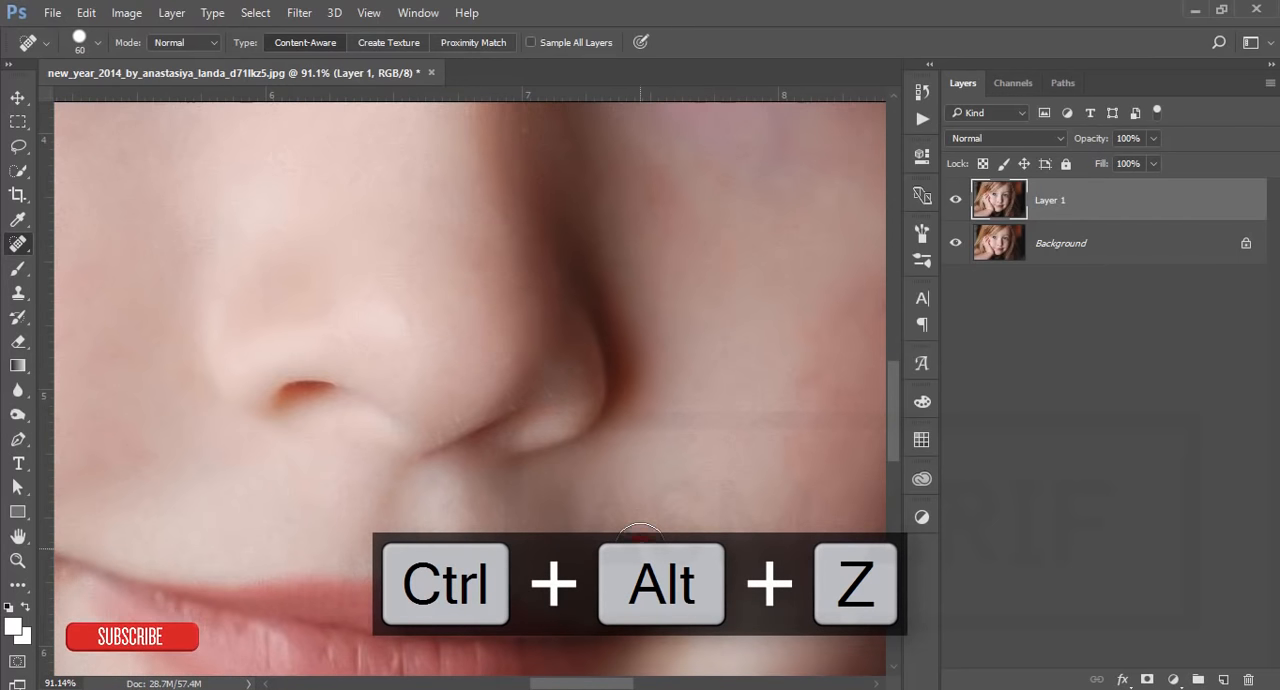
Step: Heal the small dark spot on the shadowed cheek with the Spot Healing Brush at size 60 and check the surrounding skin
drag(708, 463, 420, 442)
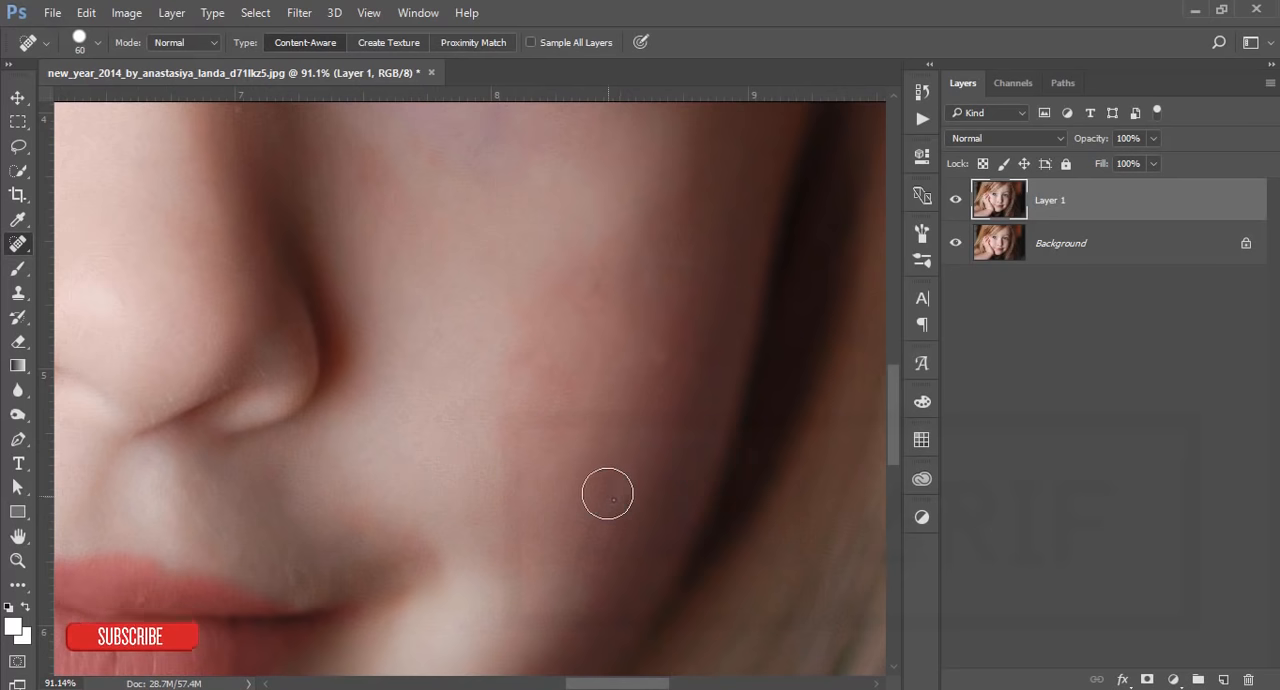
click(607, 493)
drag(603, 411, 838, 528)
drag(627, 470, 771, 517)
drag(458, 468, 554, 459)
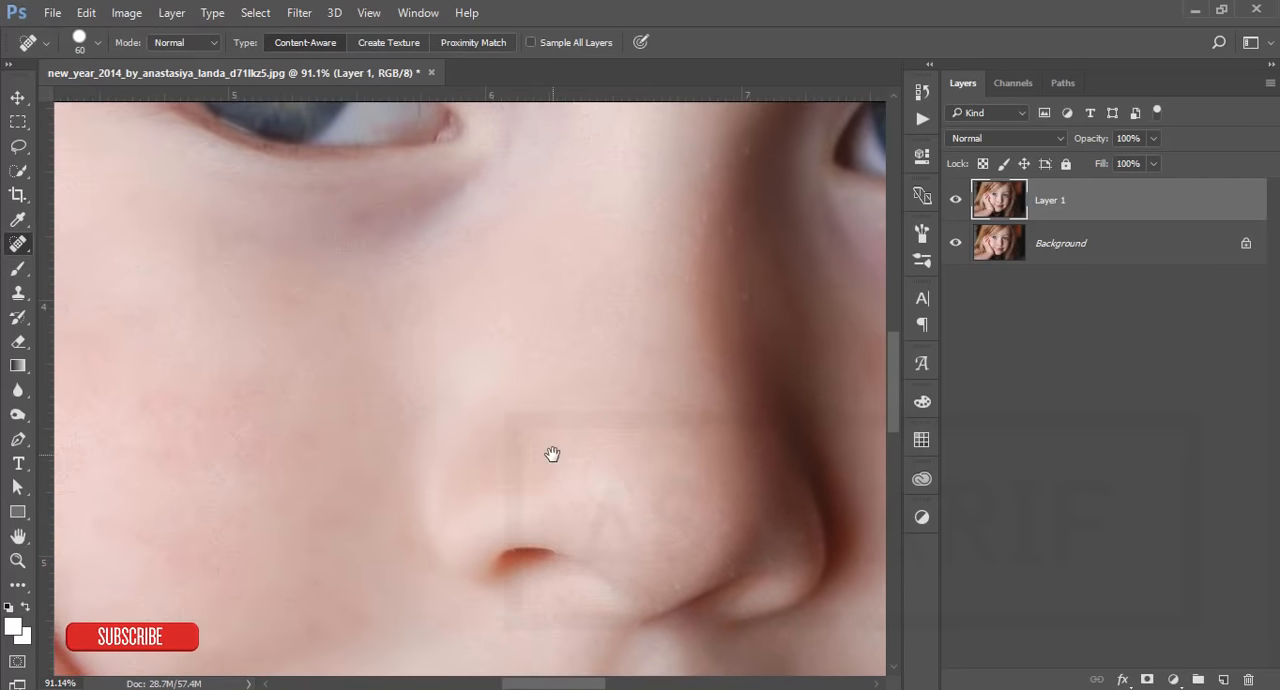
key(ctrl+0)
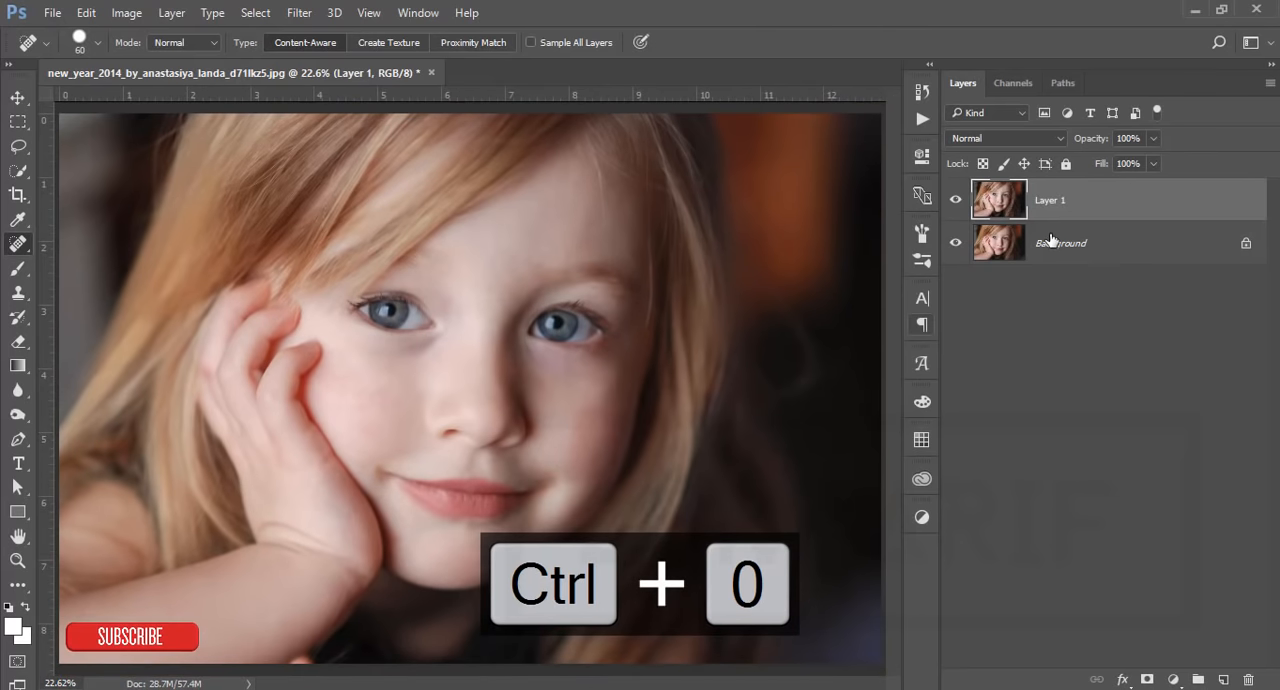
Step: Open the Photo-Toolbox SkinFiner filter on Layer 1 and leave its Skin Mask section collapsed
click(20, 98)
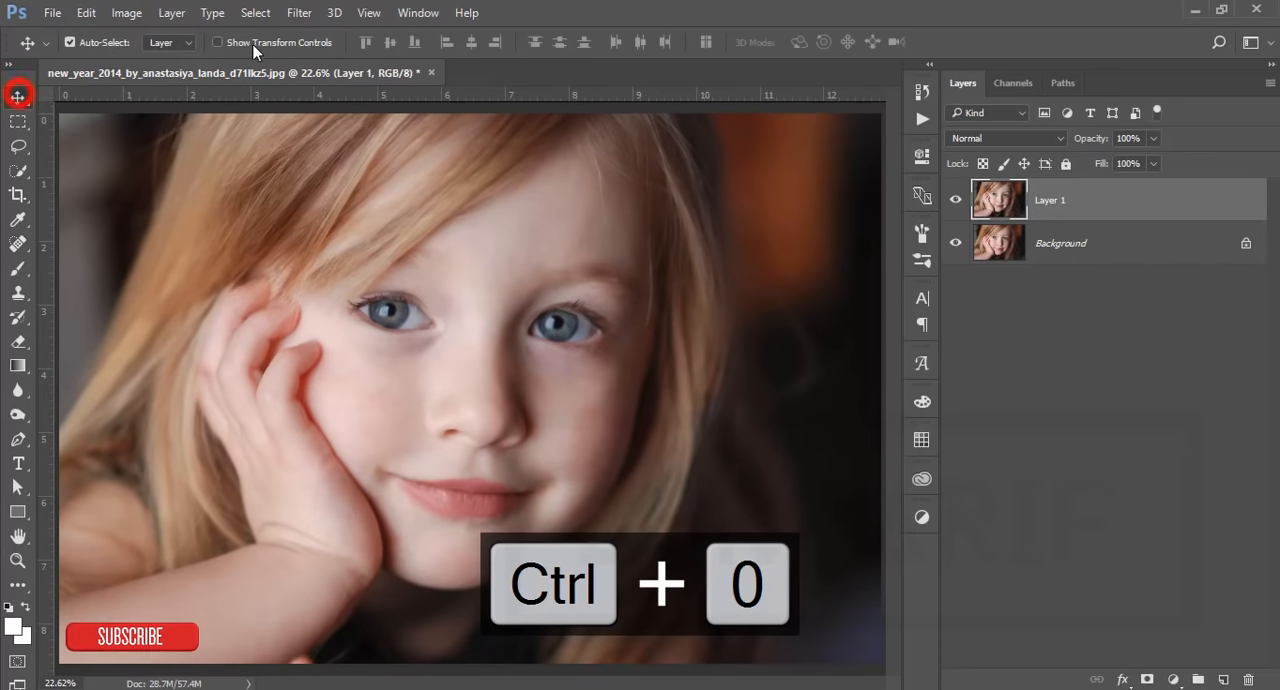
click(299, 13)
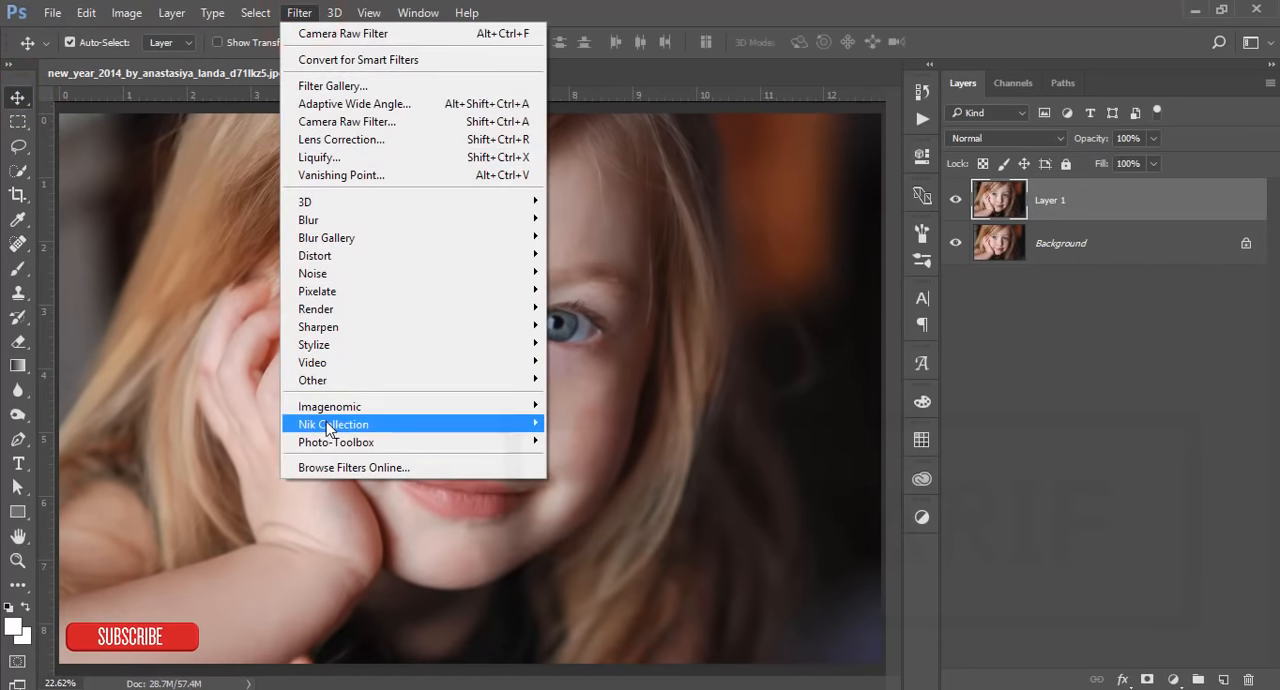
mouse_move(366, 446)
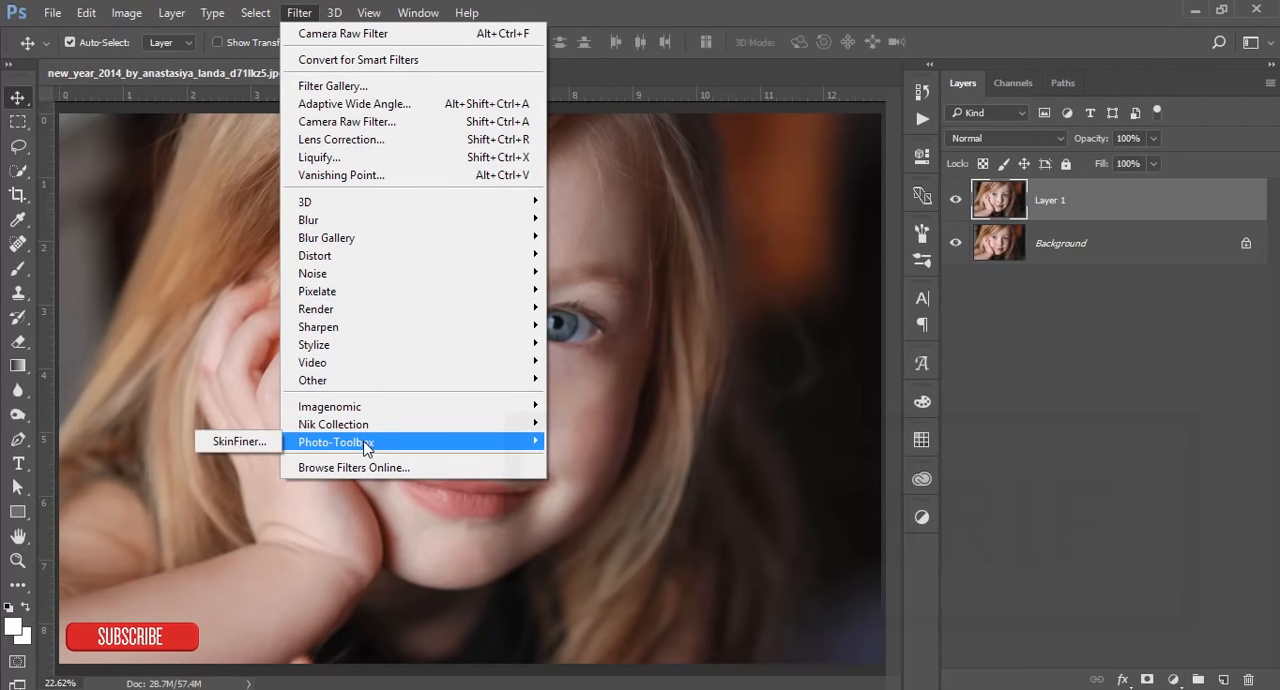
click(236, 441)
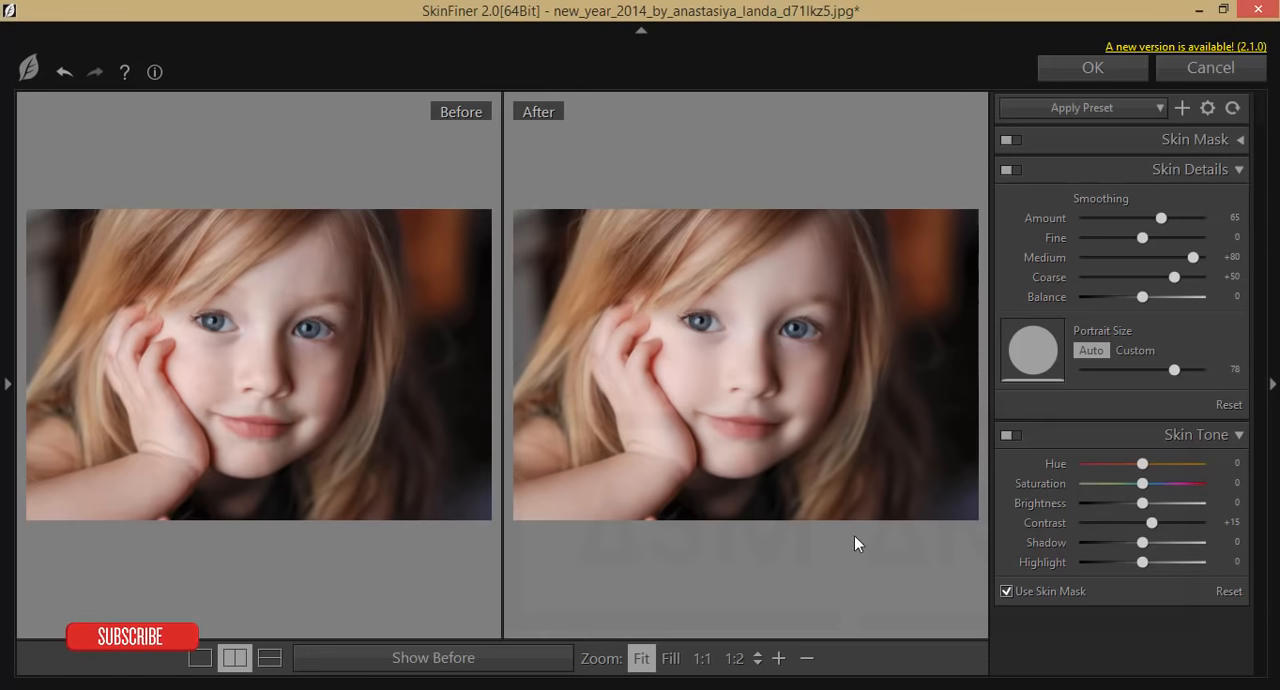
click(1240, 140)
click(1240, 140)
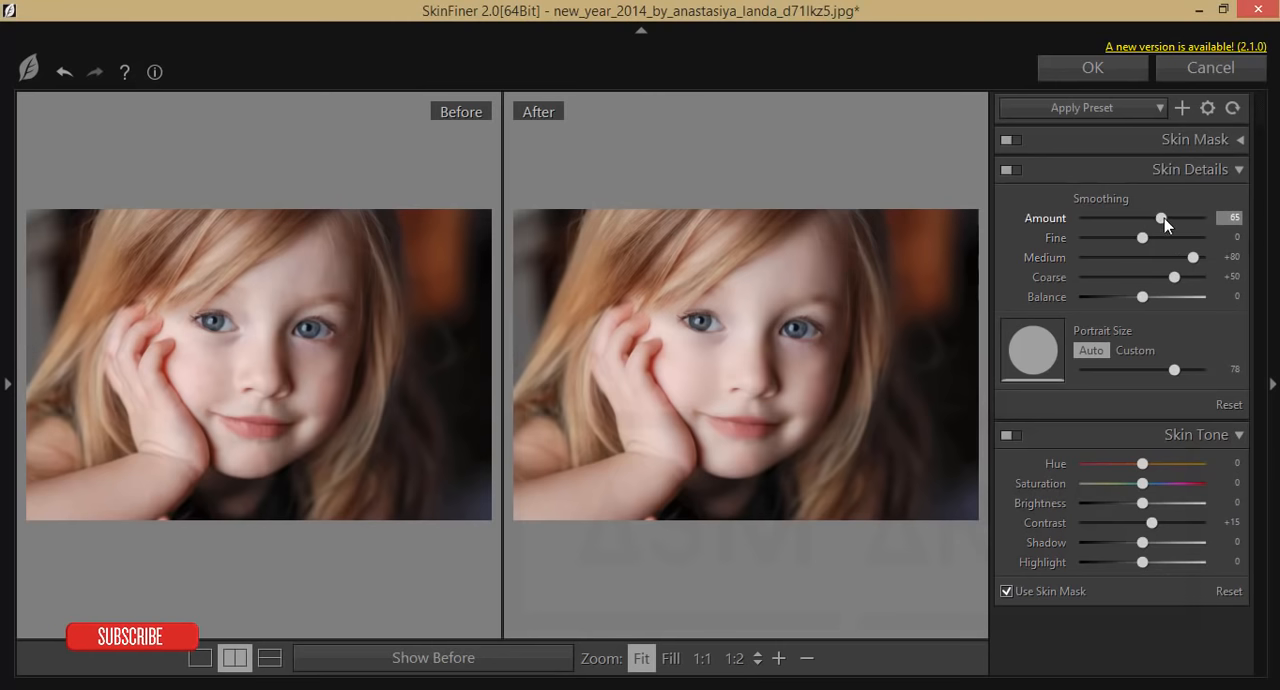
Step: Set the SkinFiner smoothing Amount to 73 and Fine to +20, checking the face in the before/after preview
drag(1164, 218, 1172, 218)
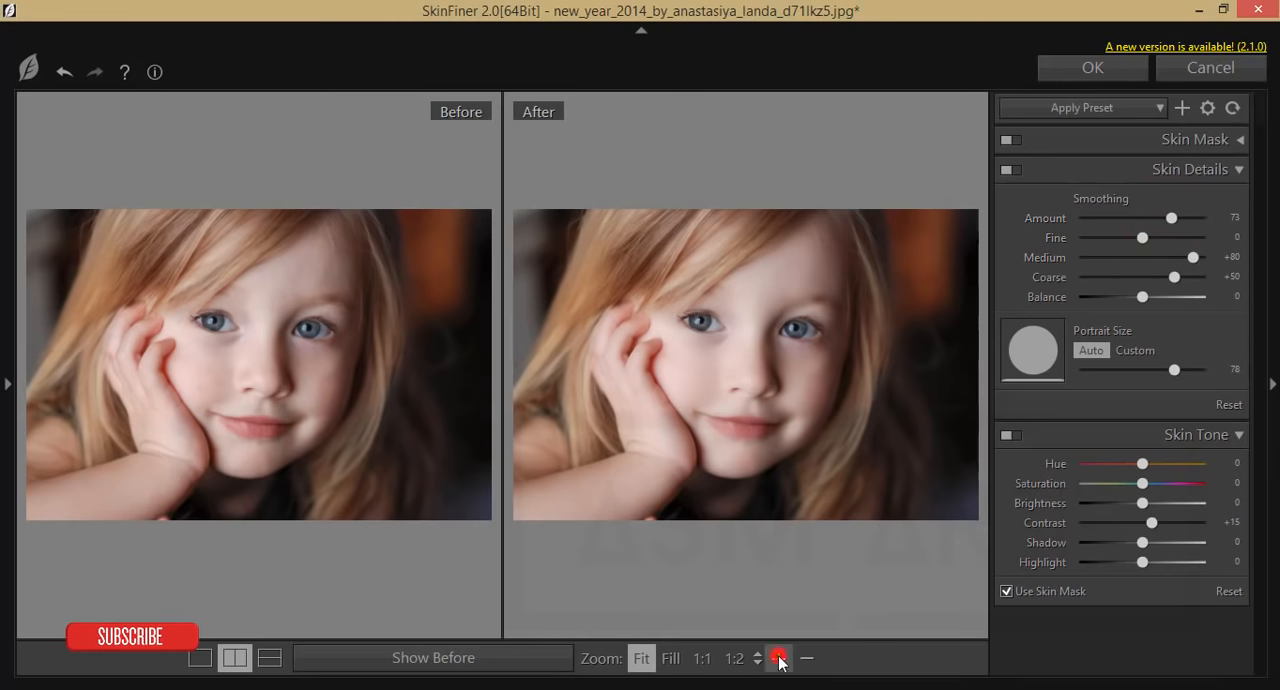
click(779, 658)
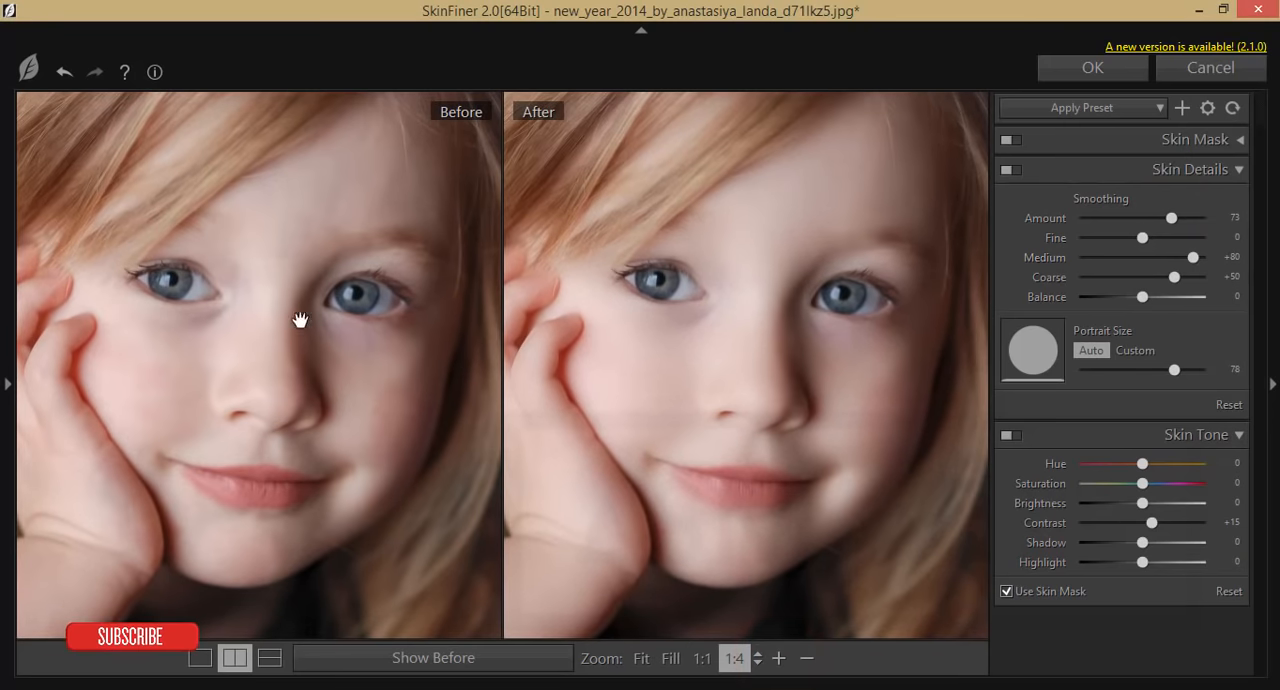
click(1231, 218)
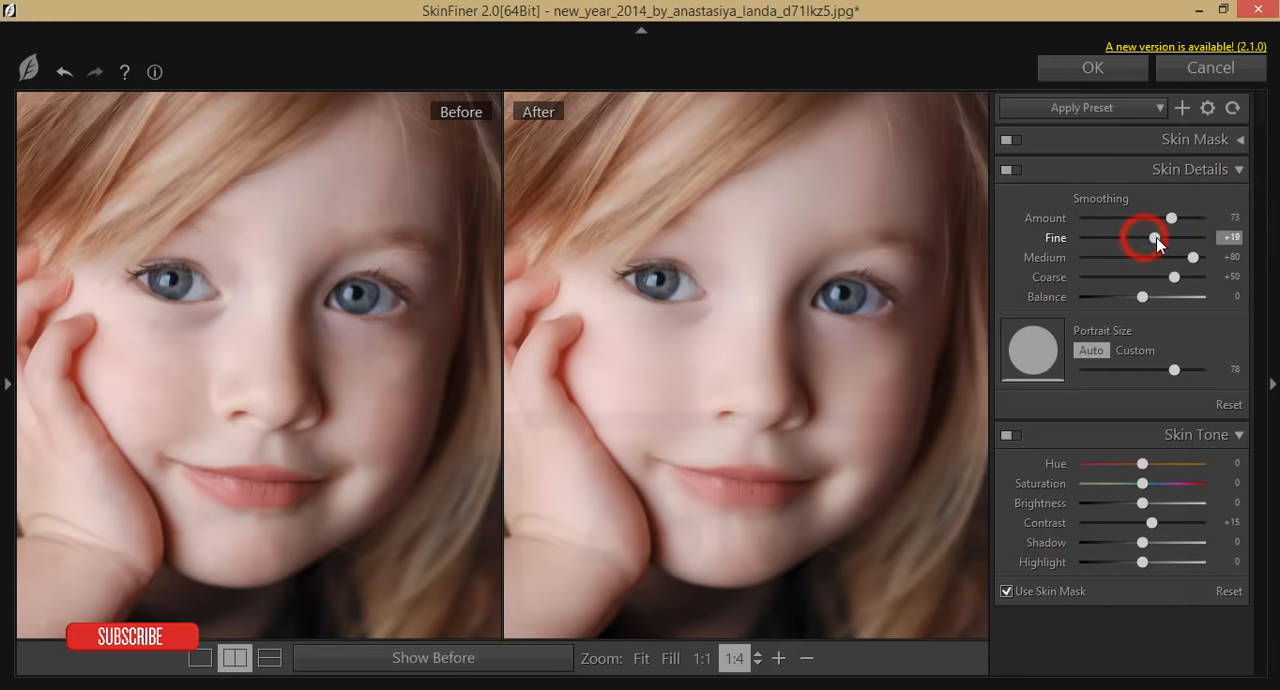
click(1228, 238)
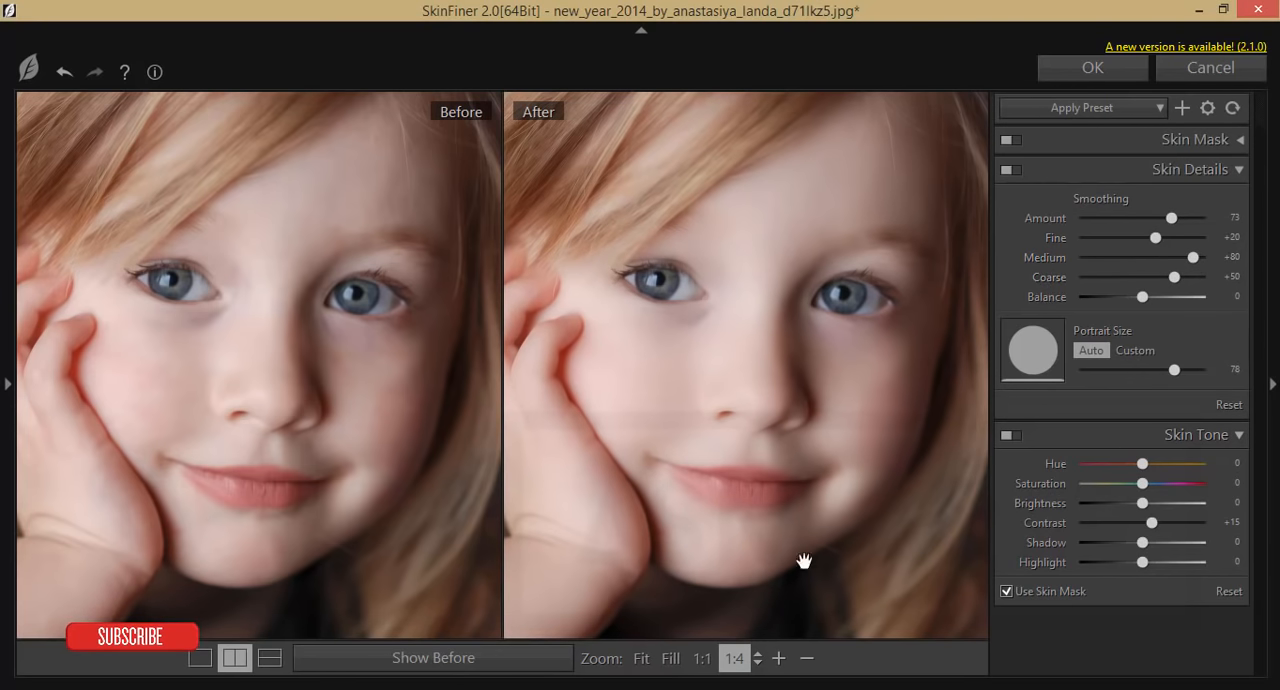
Step: Try different skin tone hues in SkinFiner, settling on Hue +3 and Saturation +3
drag(1143, 464, 1199, 465)
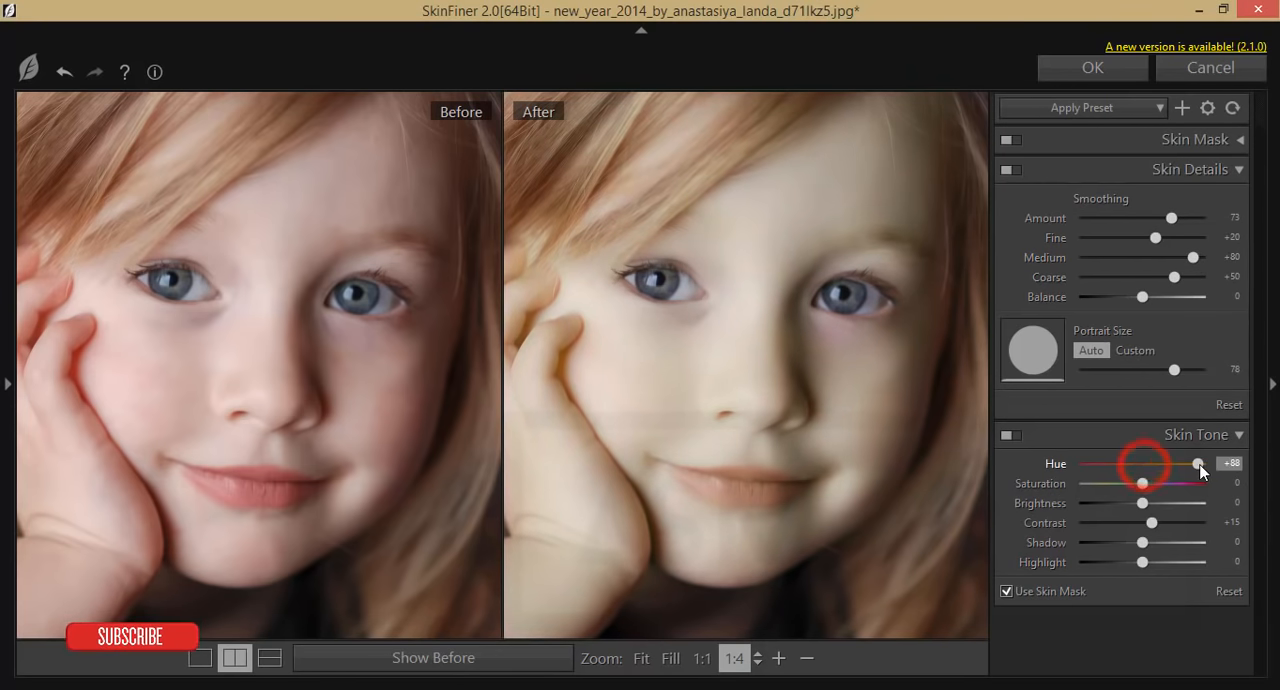
drag(1098, 464, 1146, 461)
click(1143, 462)
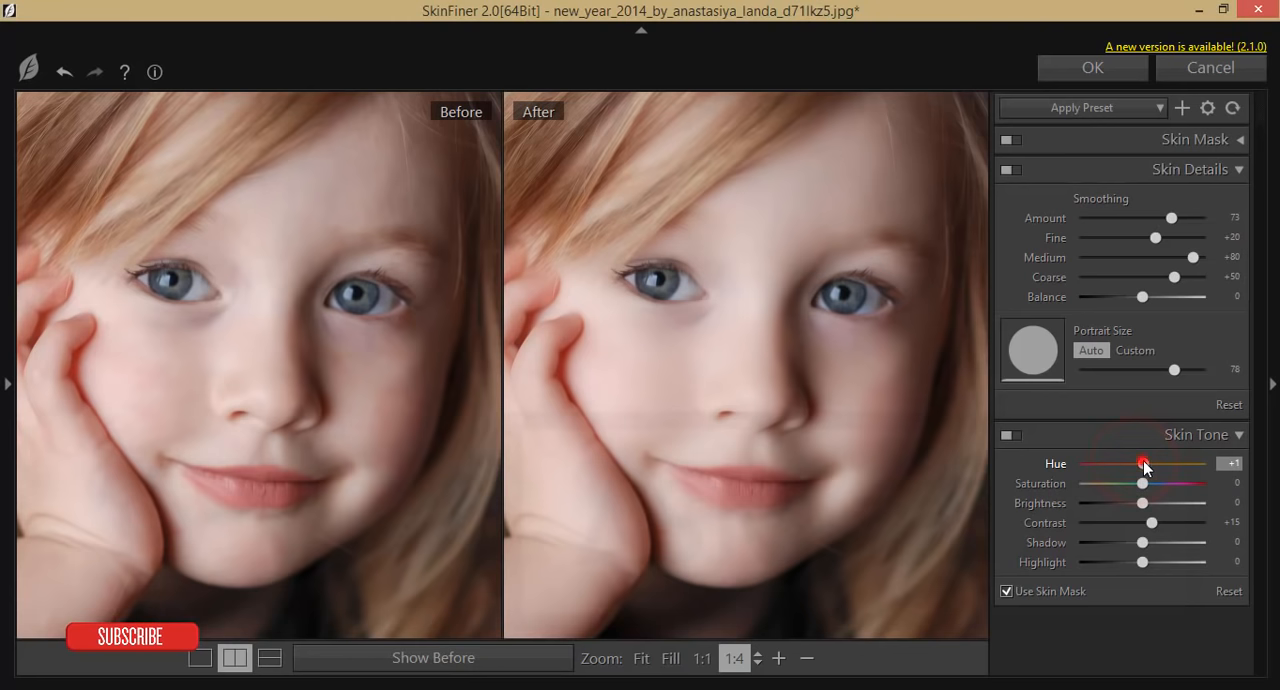
drag(1144, 465, 1146, 465)
mouse_move(1143, 483)
mouse_down()
mouse_move(1191, 483)
mouse_move(1146, 485)
mouse_up()
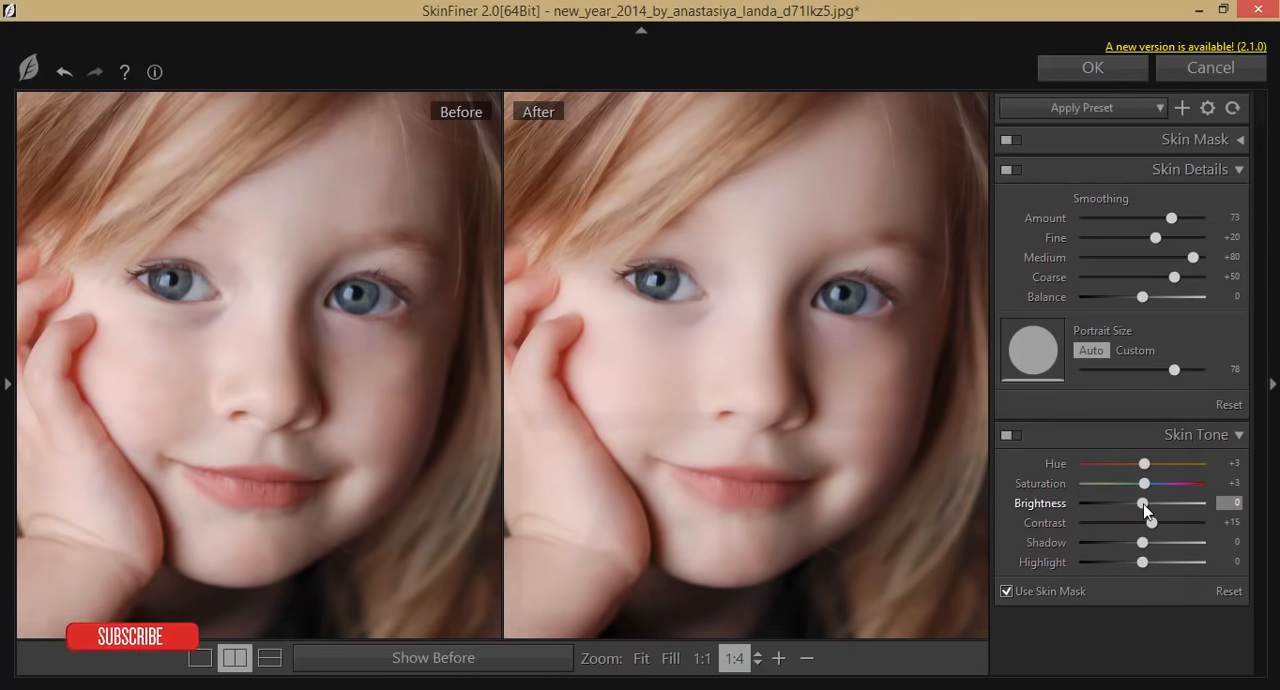
Step: Set the skin tone Brightness to -9, Contrast to +25, Shadow to +19 and Highlight to -3, and apply the SkinFiner filter
drag(1143, 504, 1138, 509)
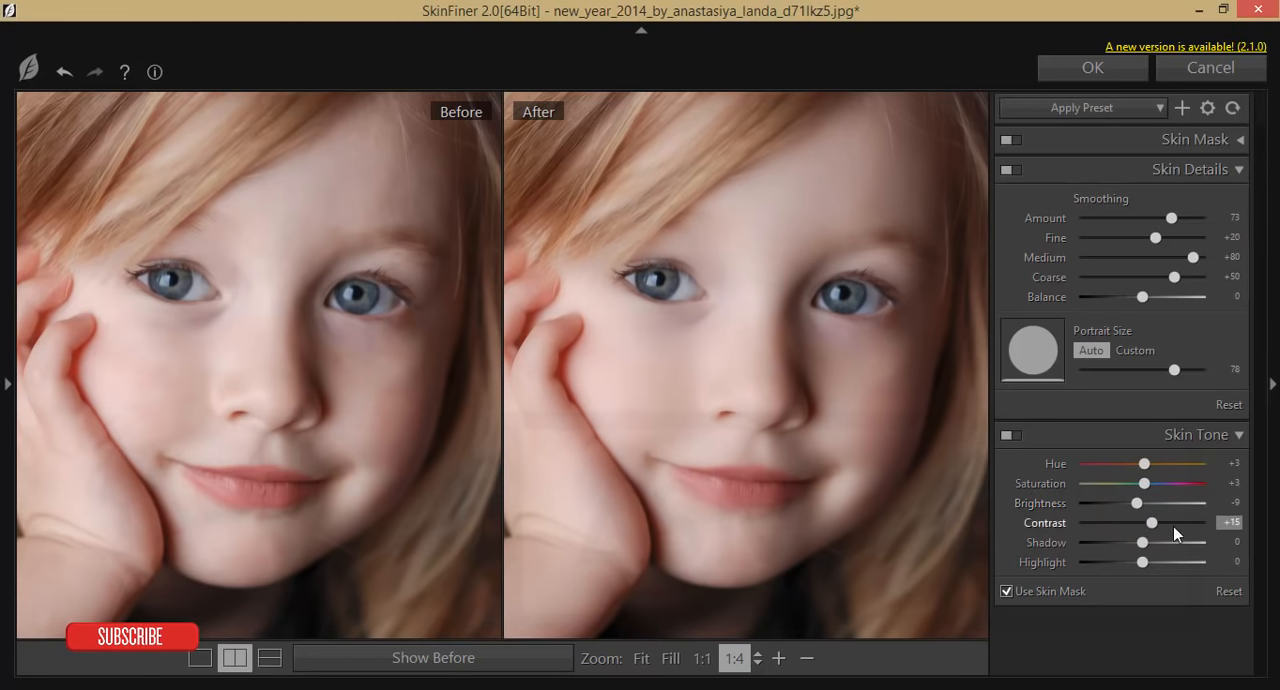
drag(1153, 524, 1158, 523)
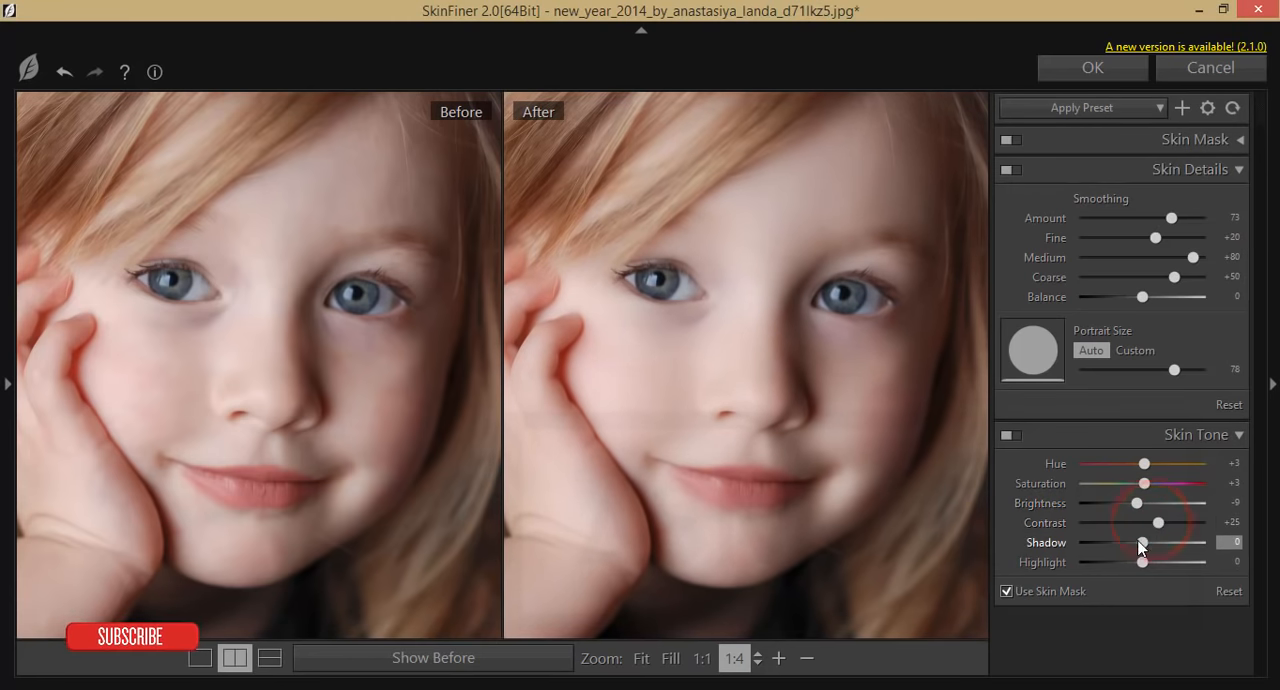
drag(1153, 542, 1140, 563)
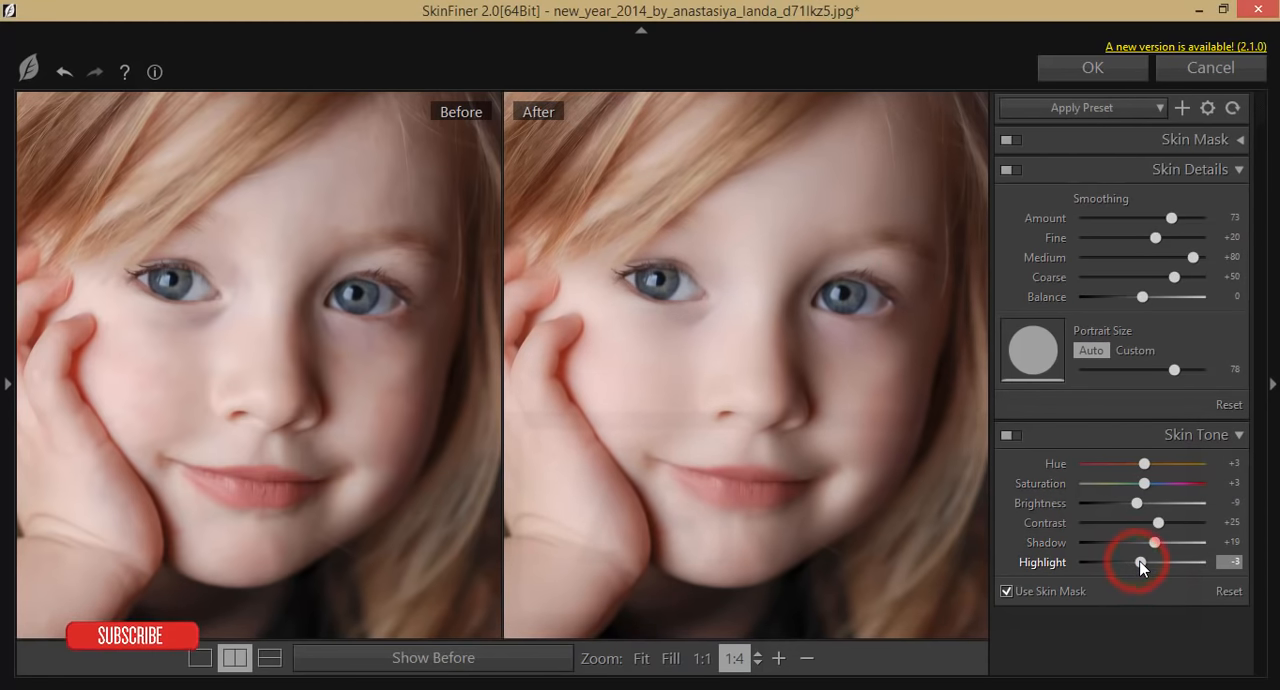
click(1102, 72)
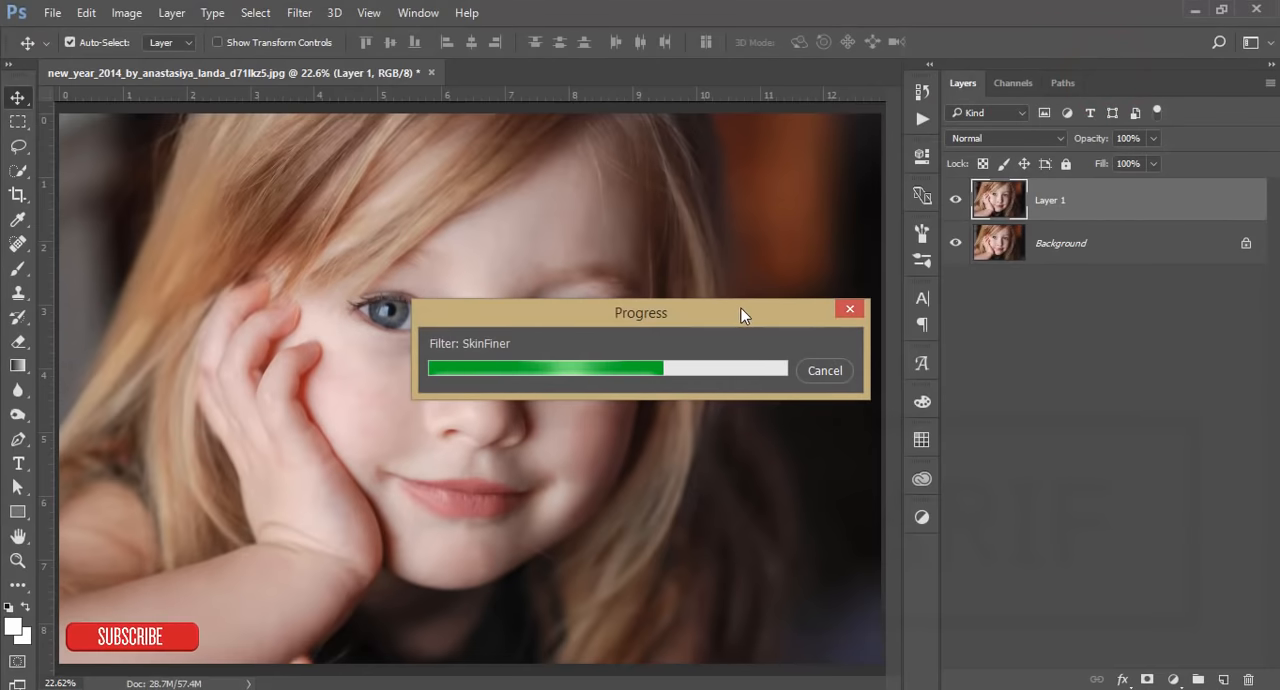
Step: Compare the smoothed Layer 1 with the Background by toggling its visibility, examining the face up close and leaving the layer visible
click(955, 200)
click(955, 200)
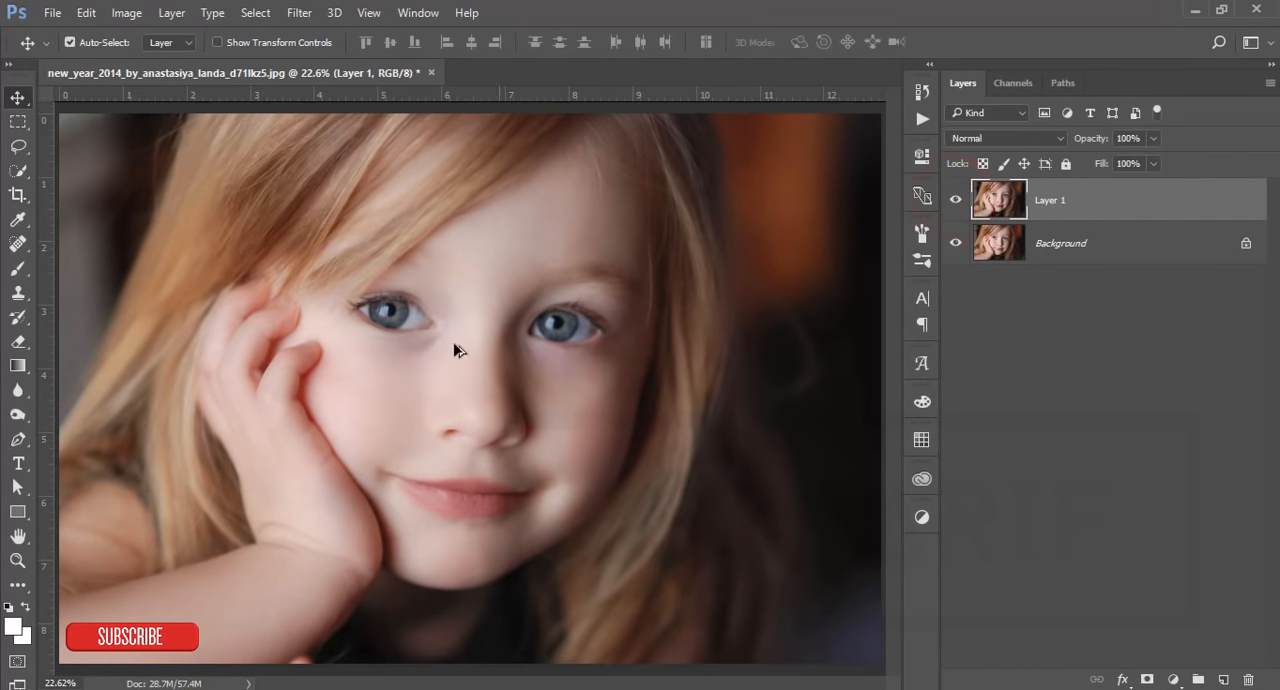
scroll(450, 440, up, 3)
click(957, 200)
click(957, 200)
click(957, 200)
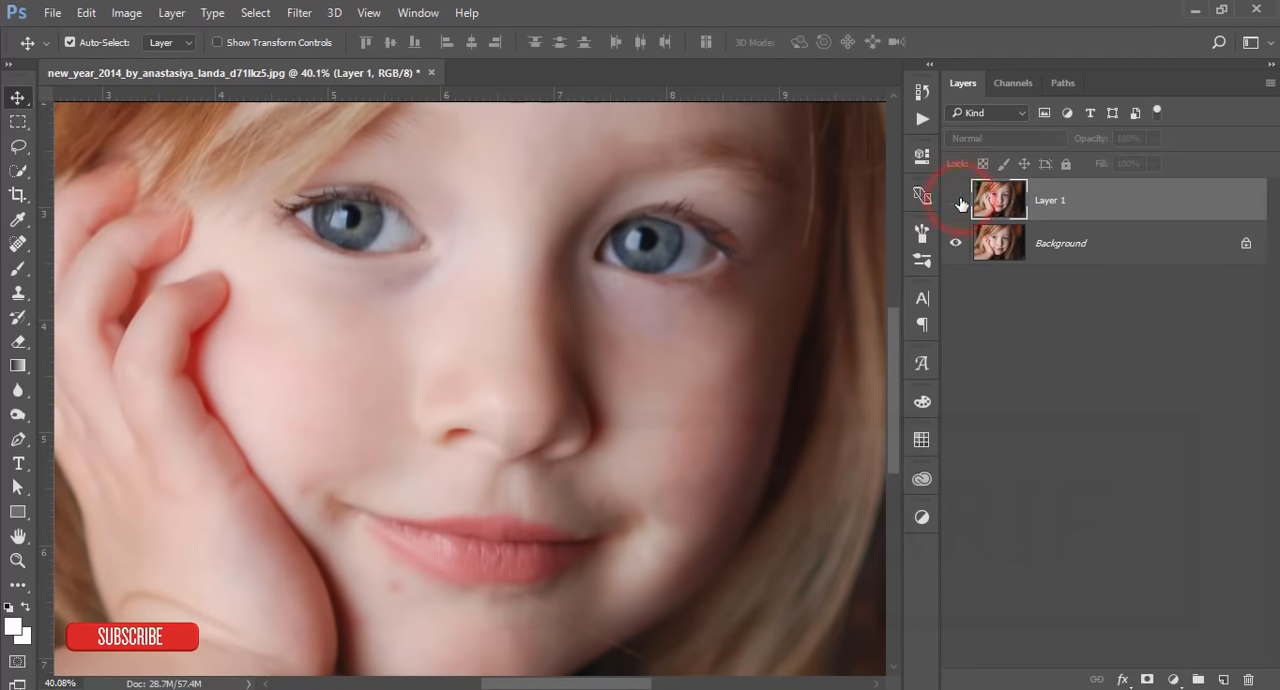
click(957, 200)
key(ctrl+0)
Step: Open the Camera Raw Filter on Layer 1 and load the Color- 2.xmp settings from the Documents folder 16-3-19
click(299, 12)
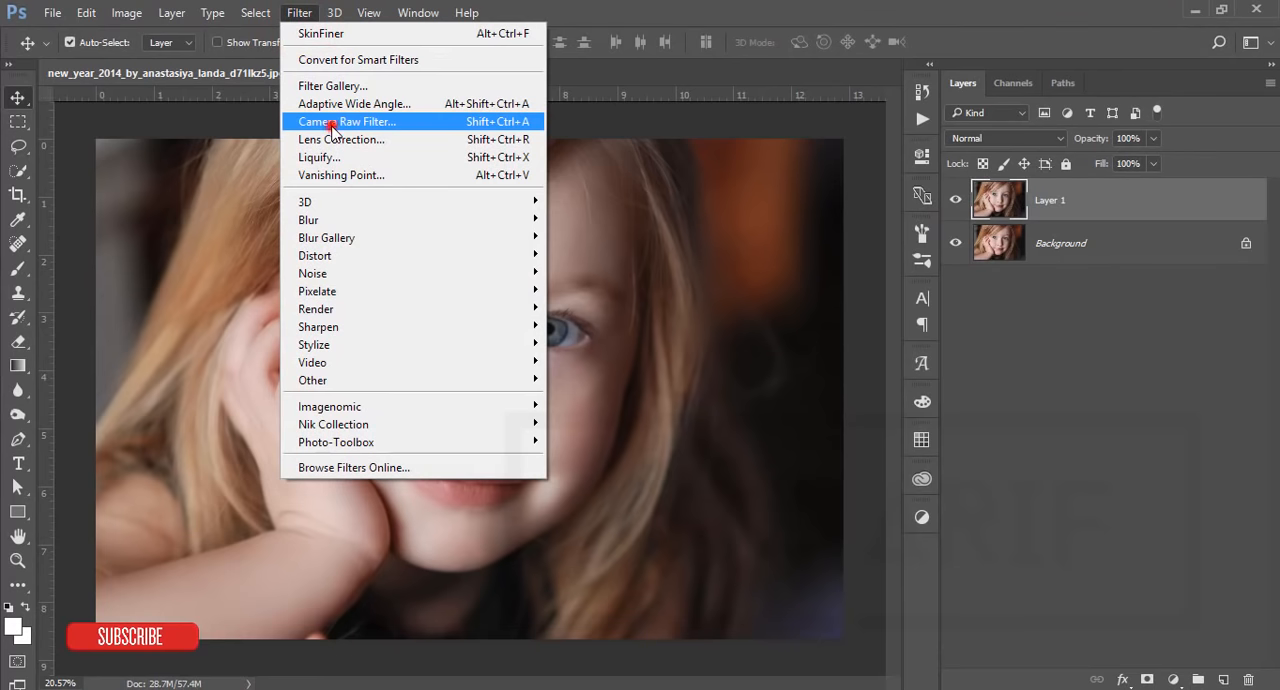
click(332, 122)
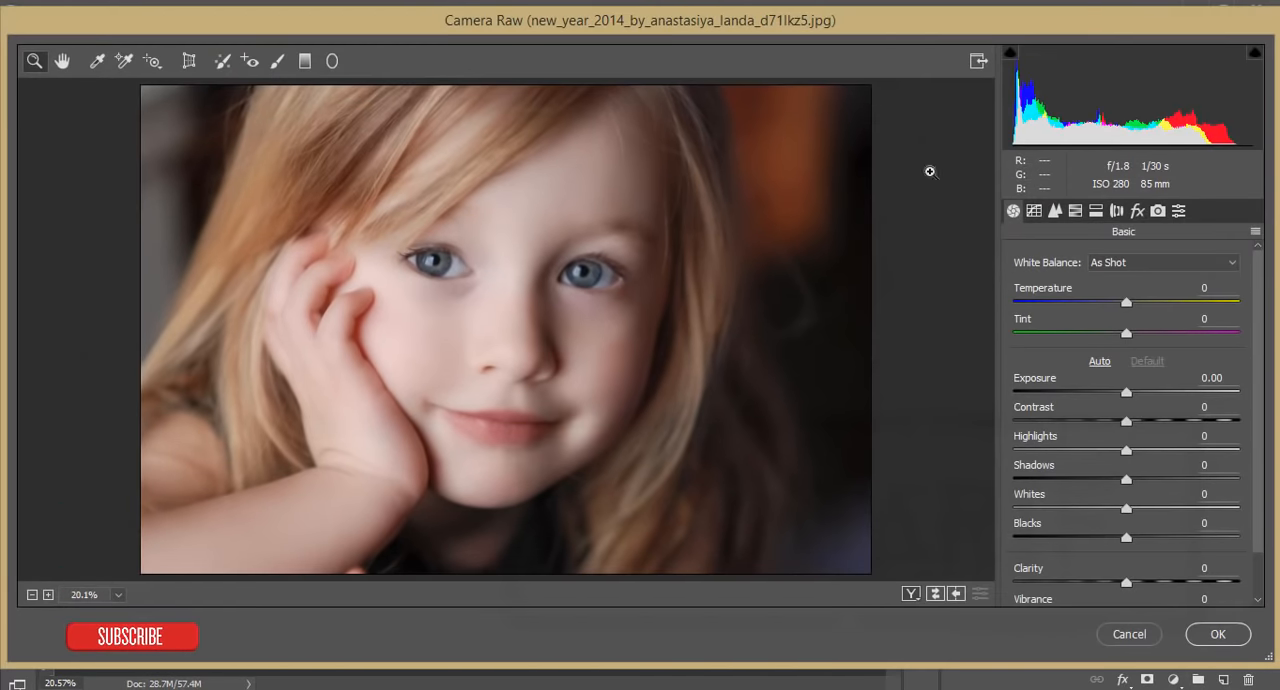
click(1256, 236)
click(1194, 418)
click(300, 150)
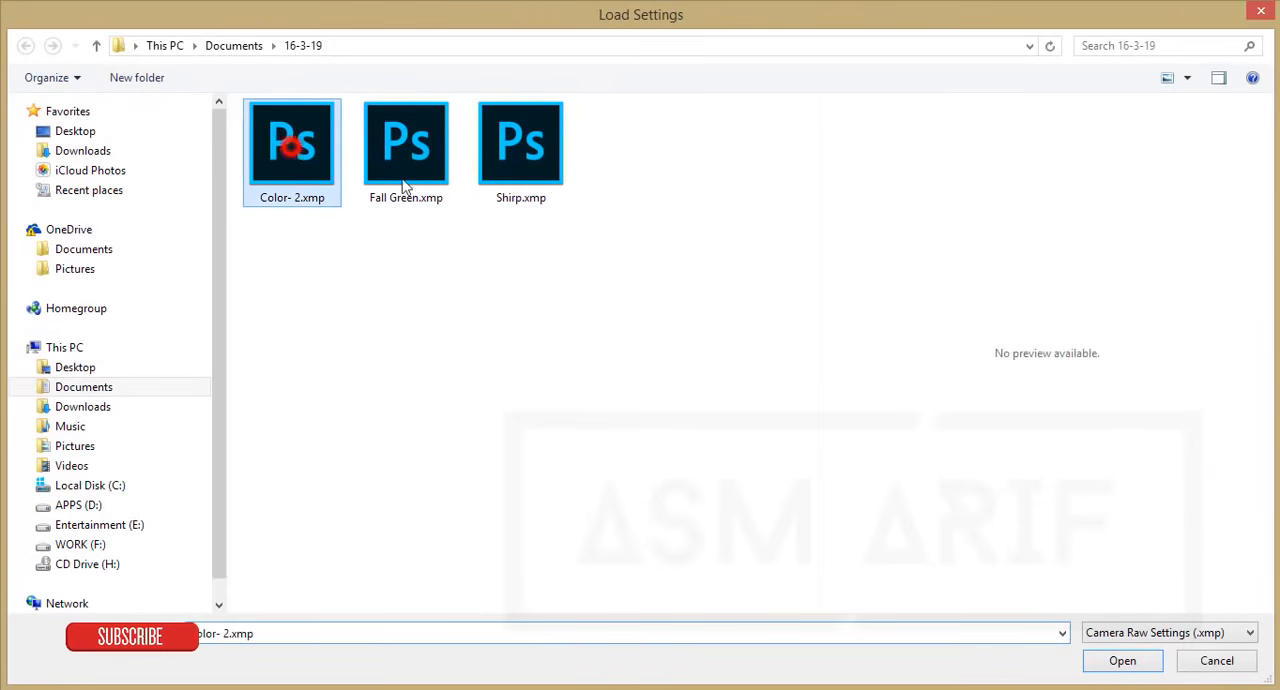
click(1124, 661)
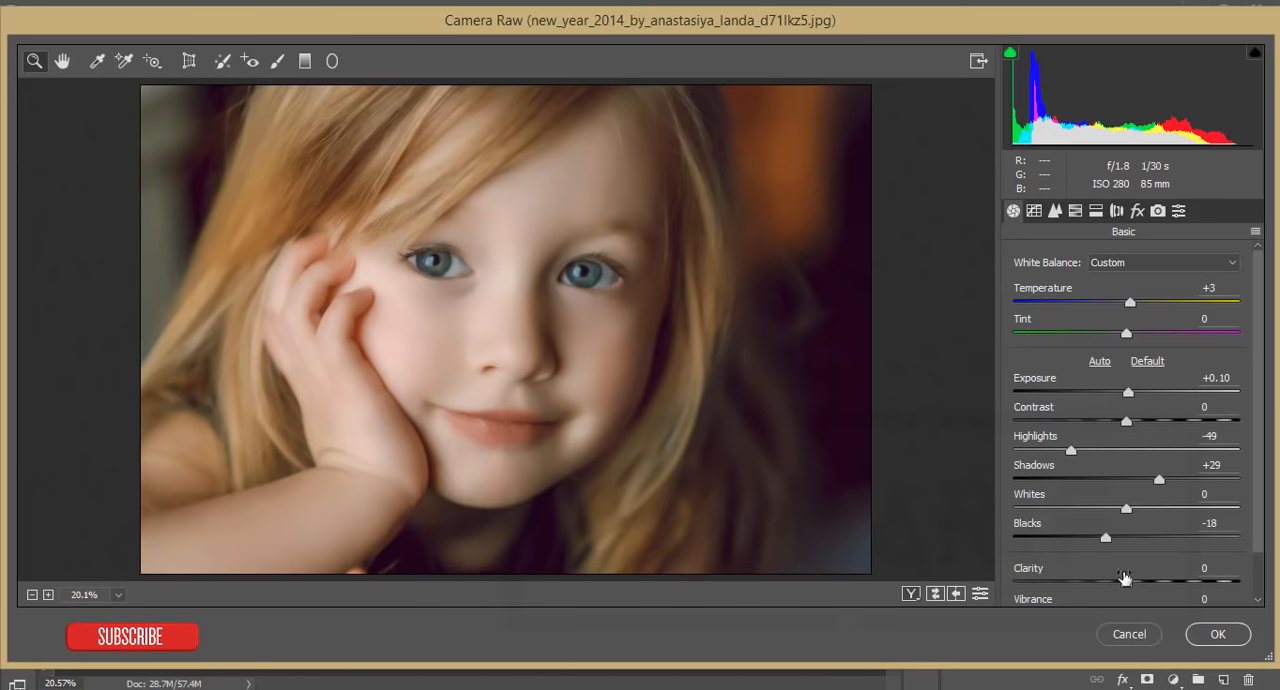
Step: Raise Clarity to +11 and Exposure to +0.35 in the Camera Raw Basic adjustments
scroll(1208, 530, down, 1)
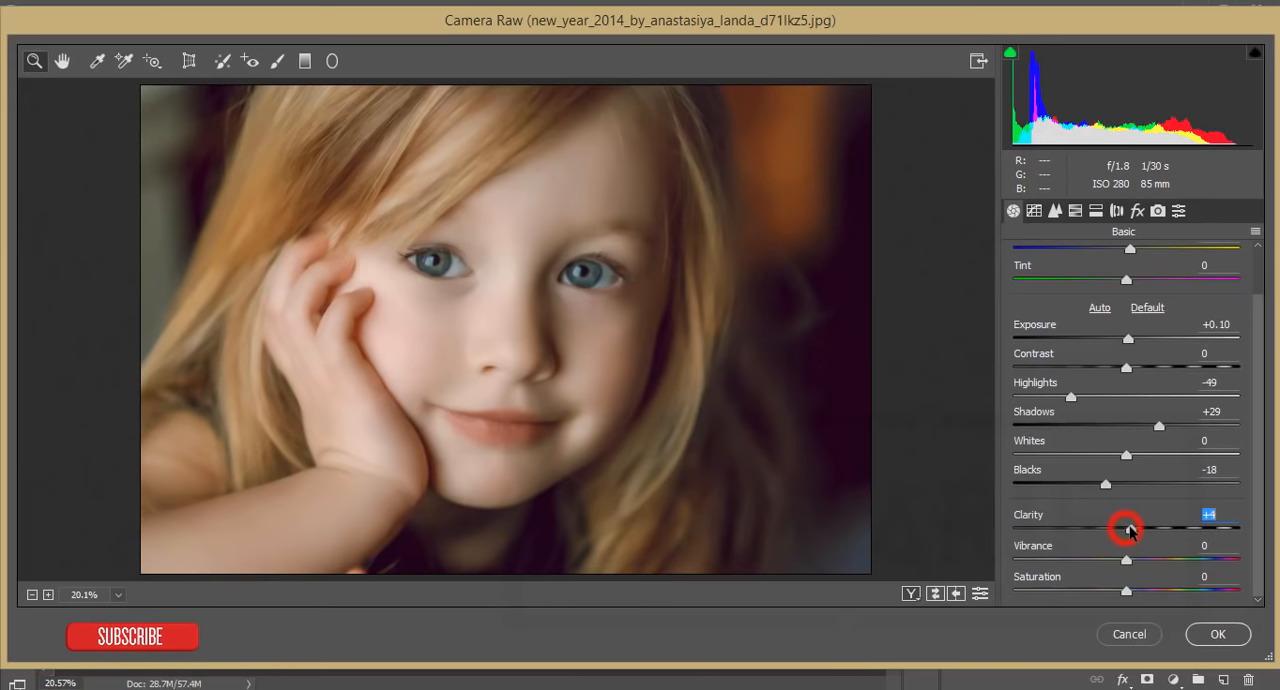
drag(1137, 530, 1138, 528)
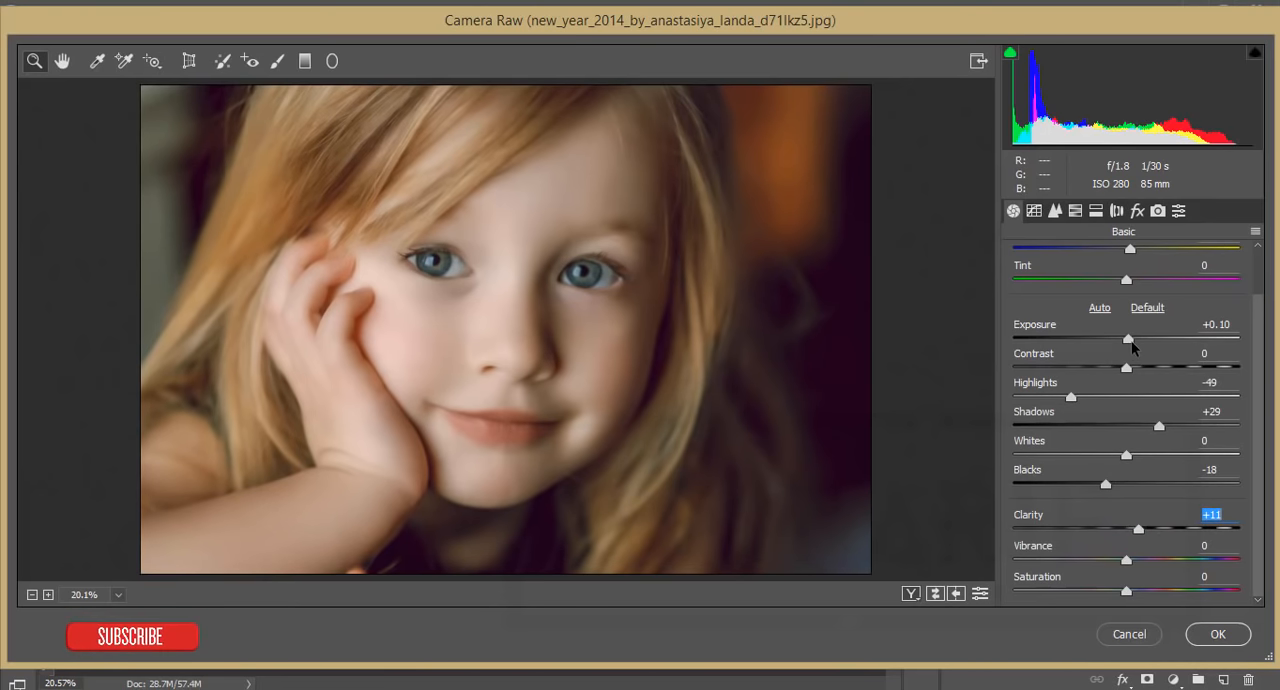
drag(1133, 343, 1137, 343)
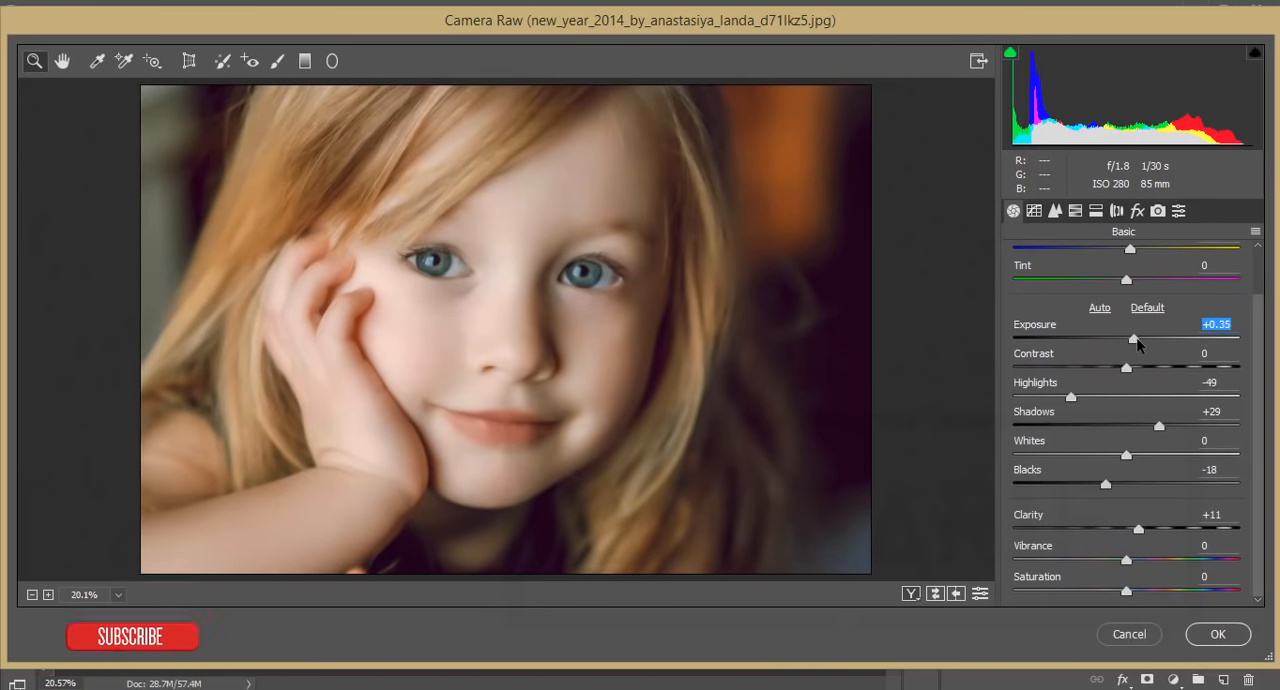
Step: Apply the Camera Raw adjustments and compare Layer 1 with the Background by toggling its visibility, leaving it visible
click(1215, 634)
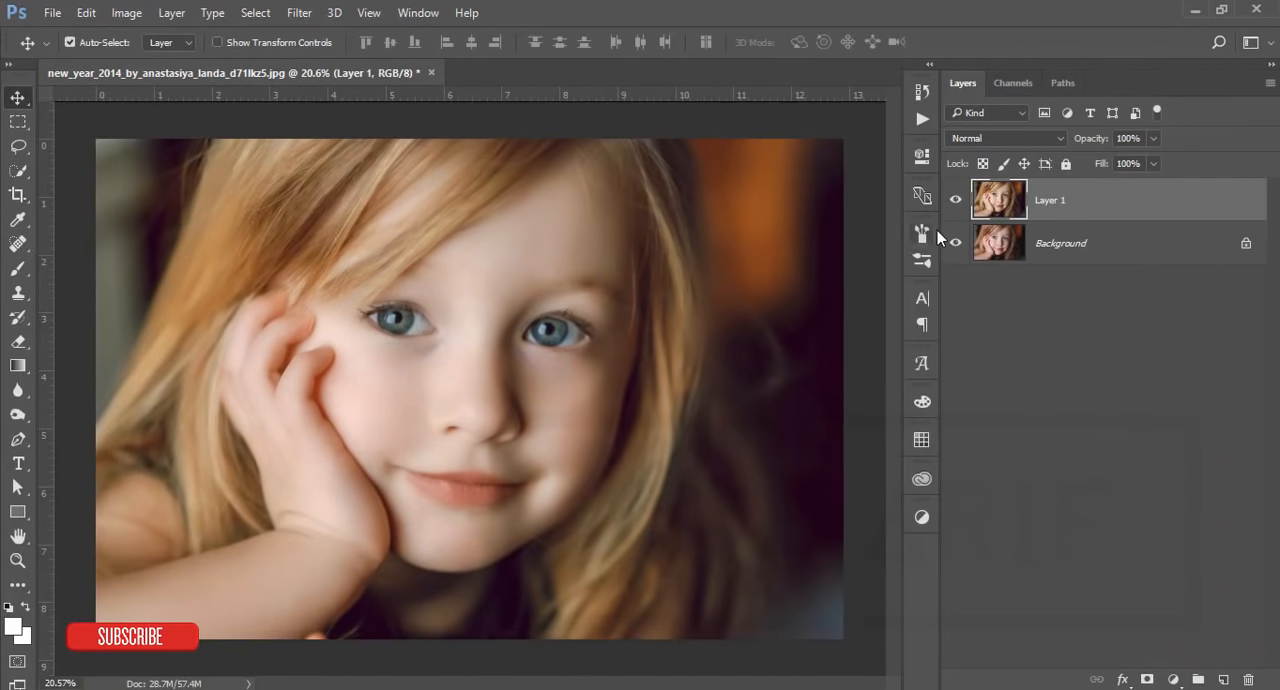
click(955, 200)
click(955, 200)
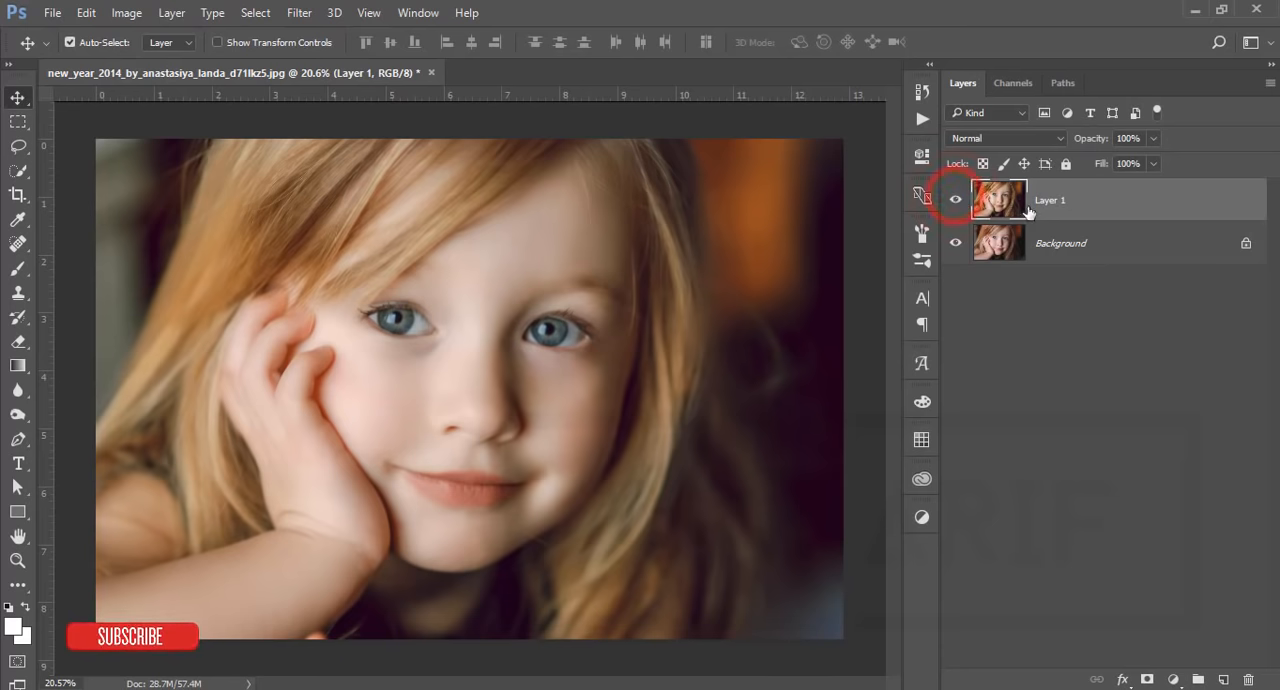
scroll(443, 368, up, 2)
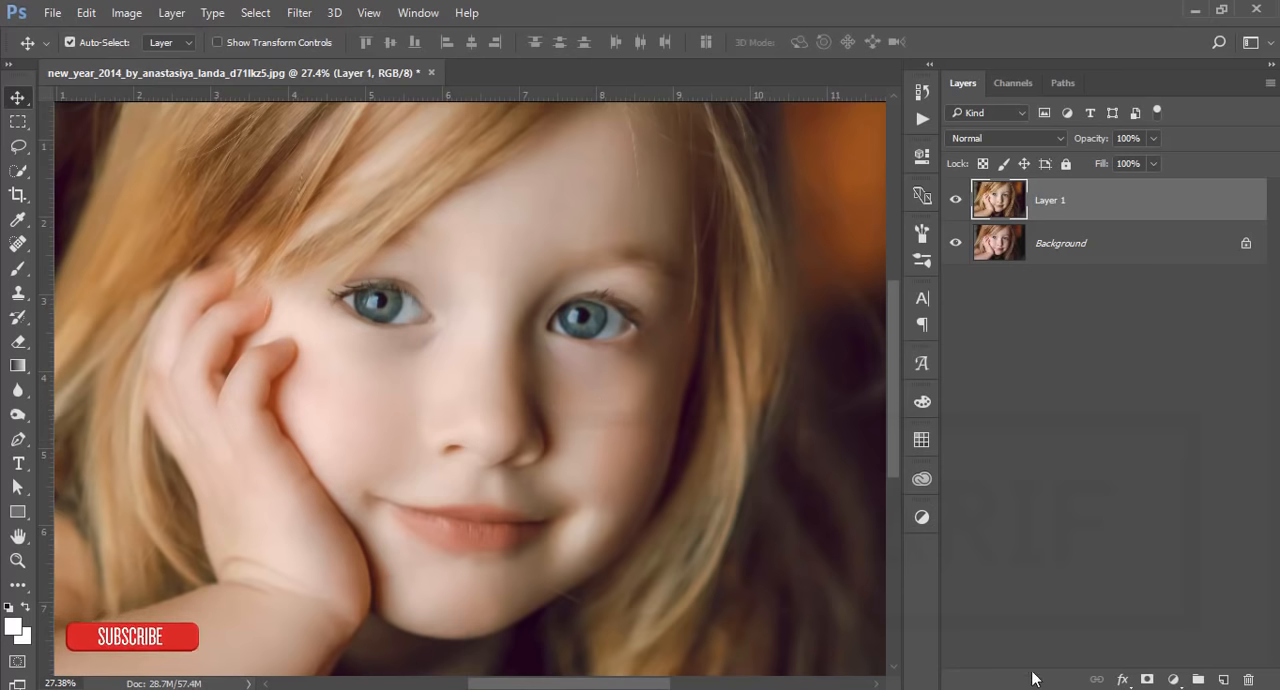
Step: Add a new empty layer above Layer 1 and ready the Brush tool with white (ffffff) as foreground color for the eyes
click(1221, 681)
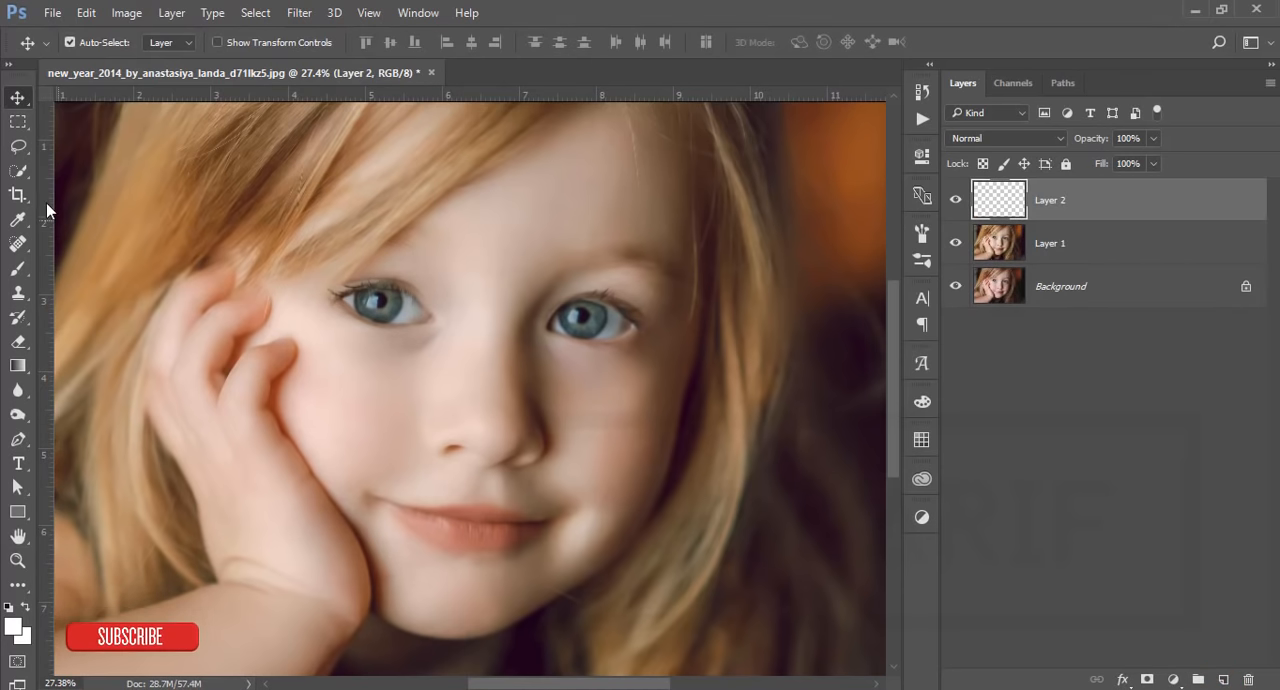
click(18, 268)
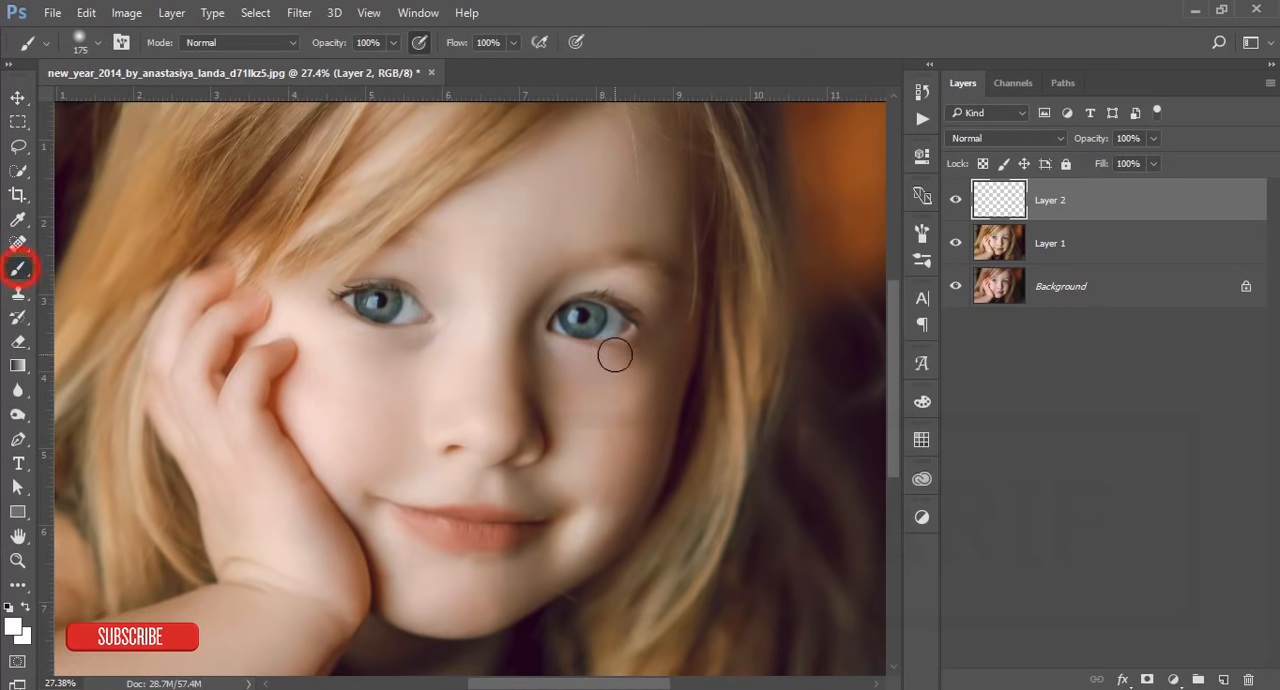
scroll(334, 315, up, 2)
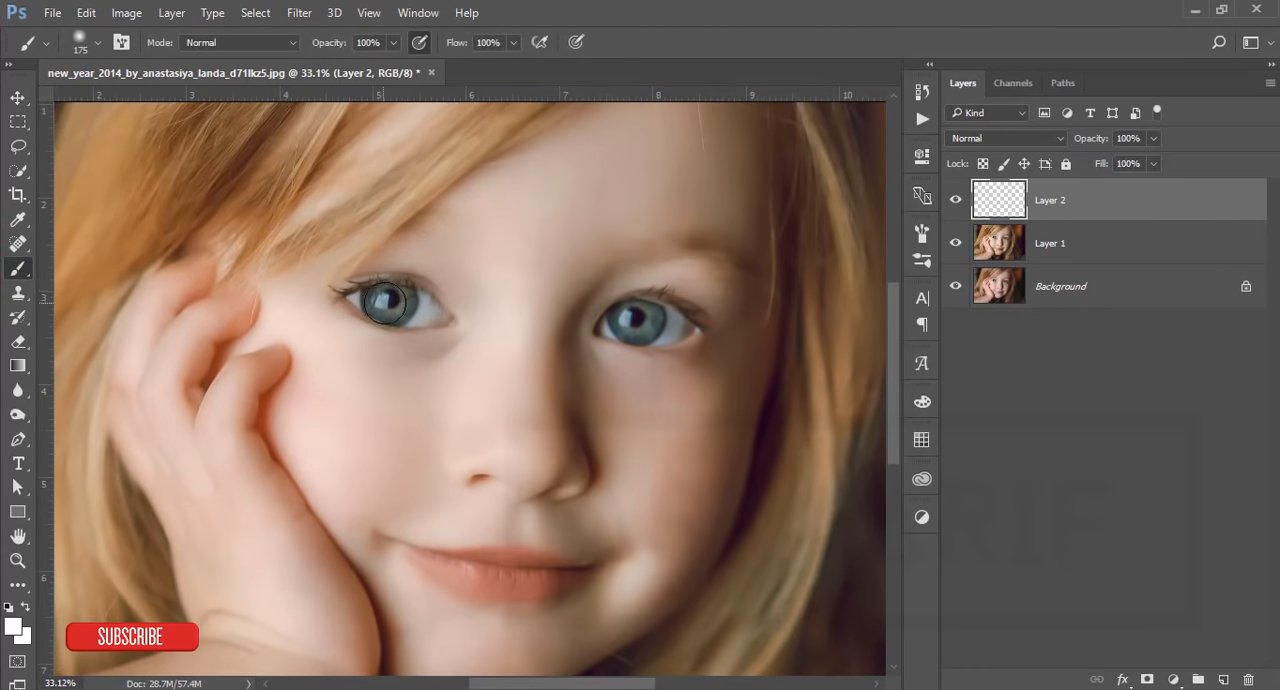
click(14, 626)
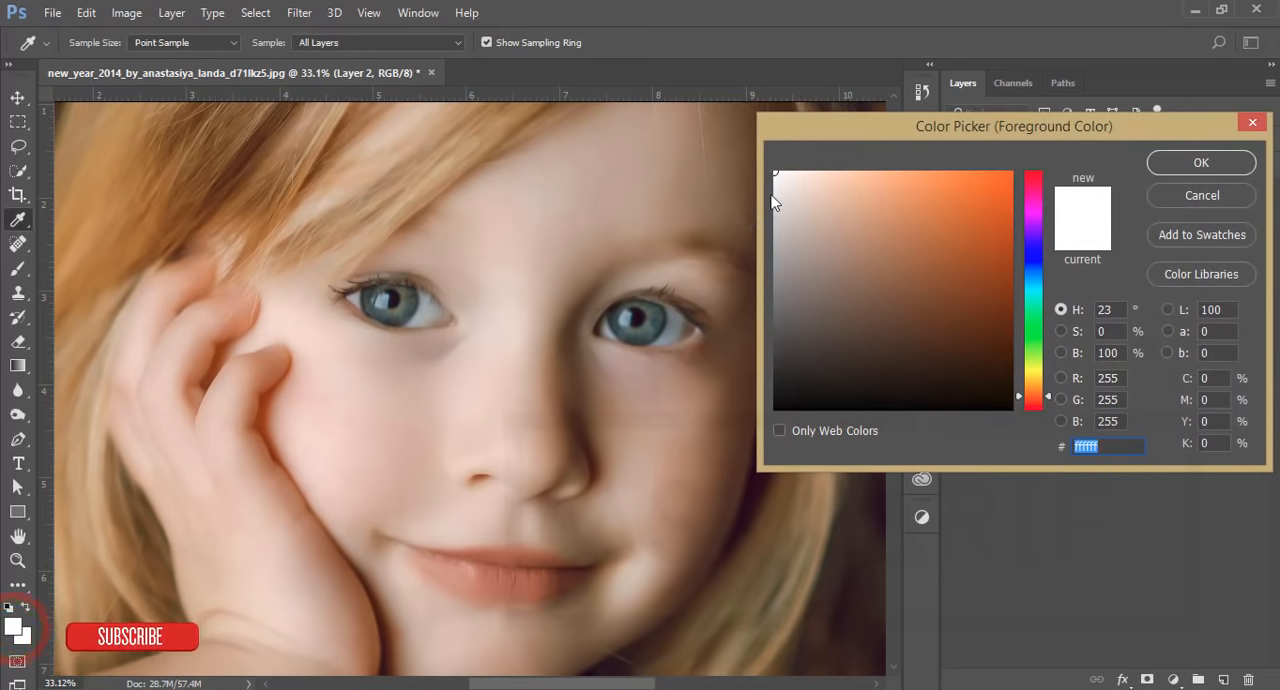
click(1165, 164)
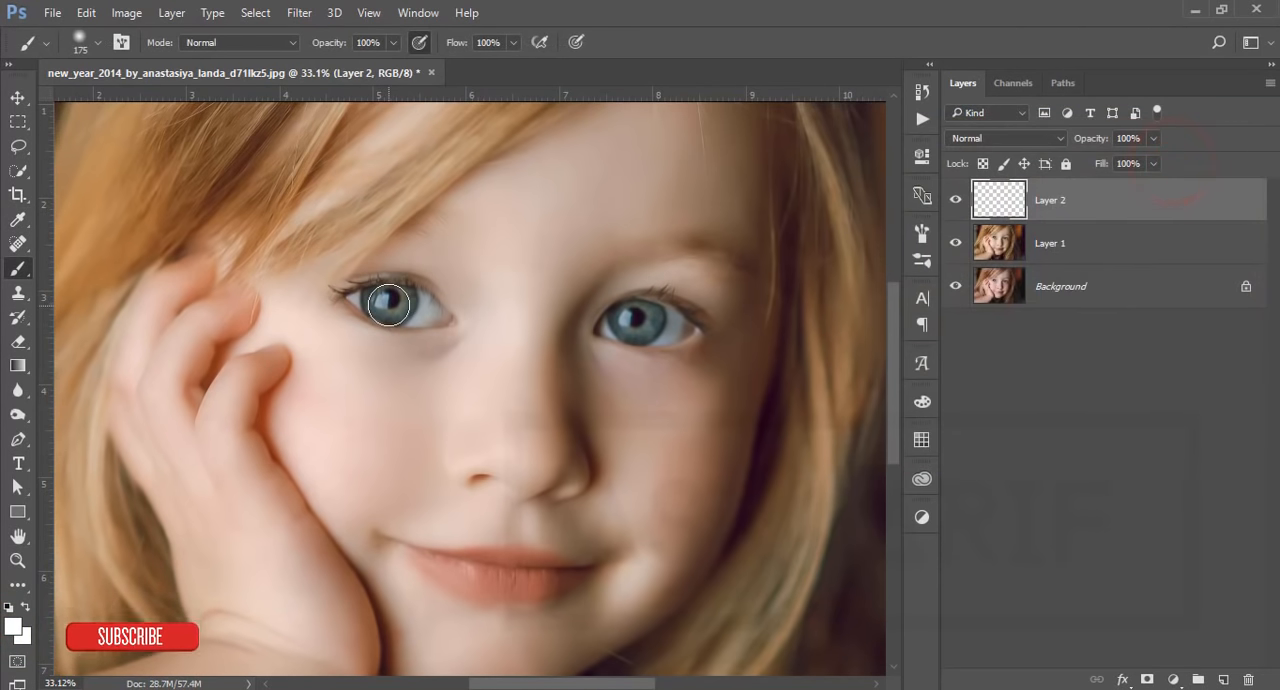
scroll(388, 305, up, 3)
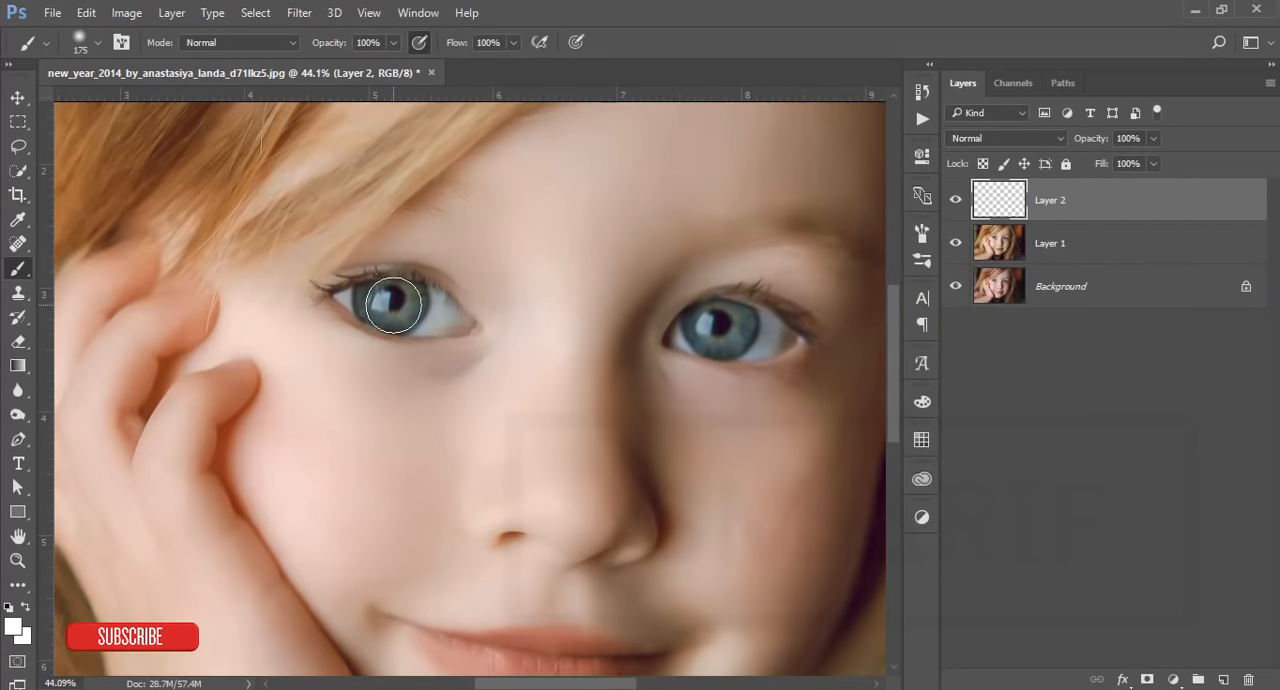
Step: Choose a soft round 175 px brush with 0% hardness at 100% opacity and flow, and dab white once over each iris
click(394, 42)
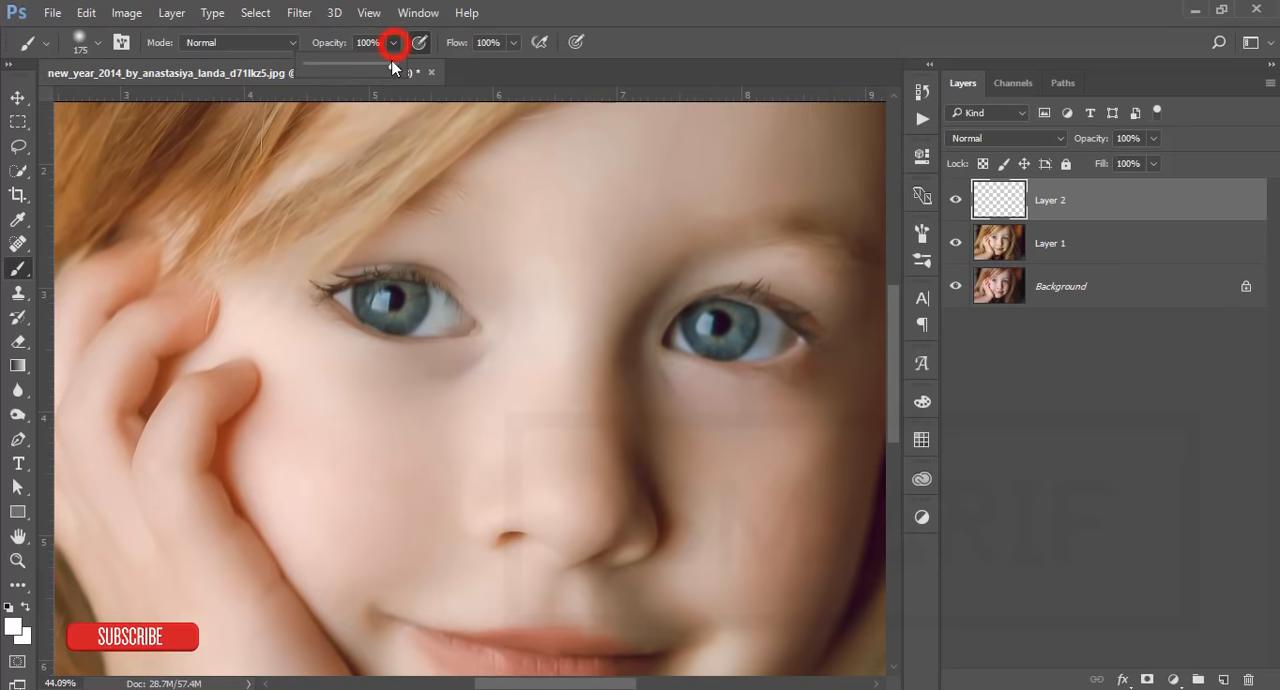
click(512, 42)
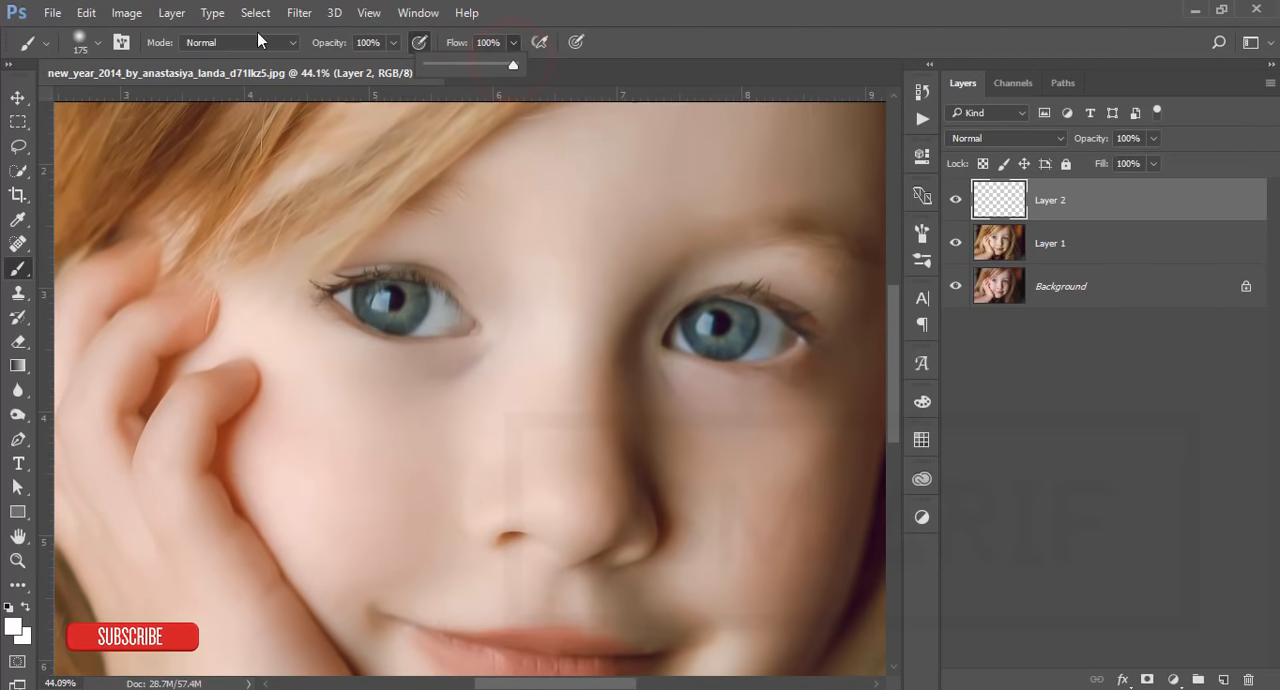
click(95, 43)
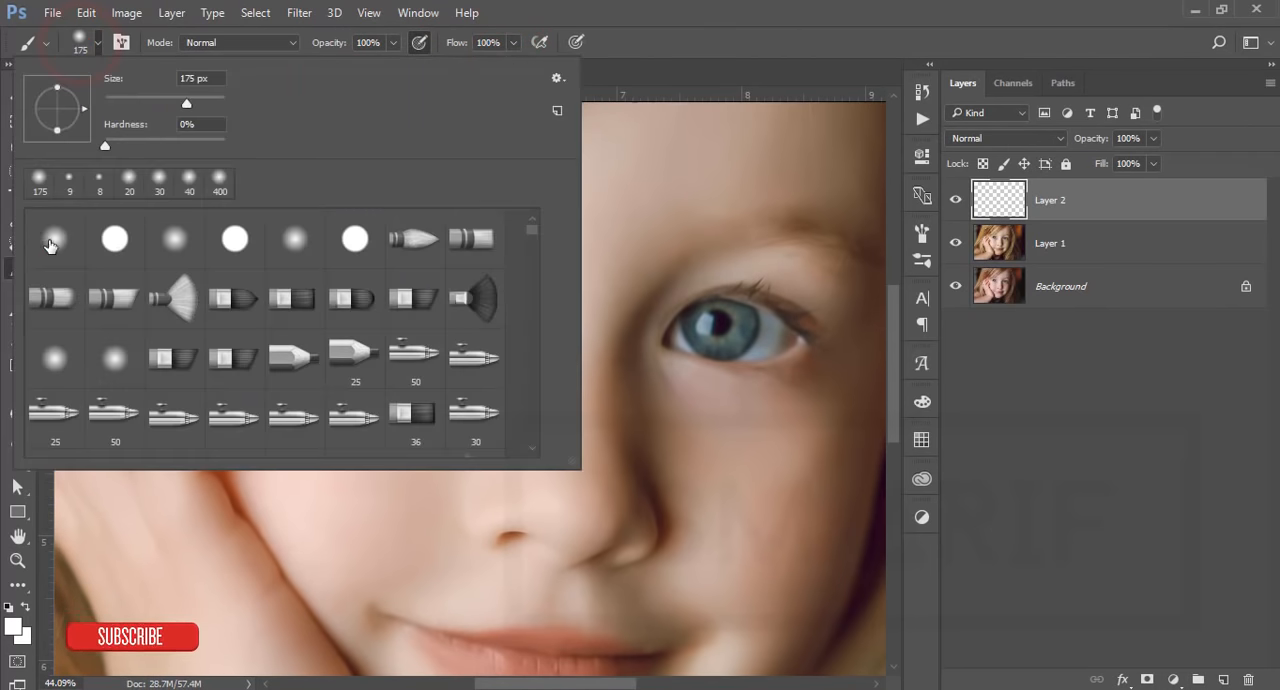
click(50, 240)
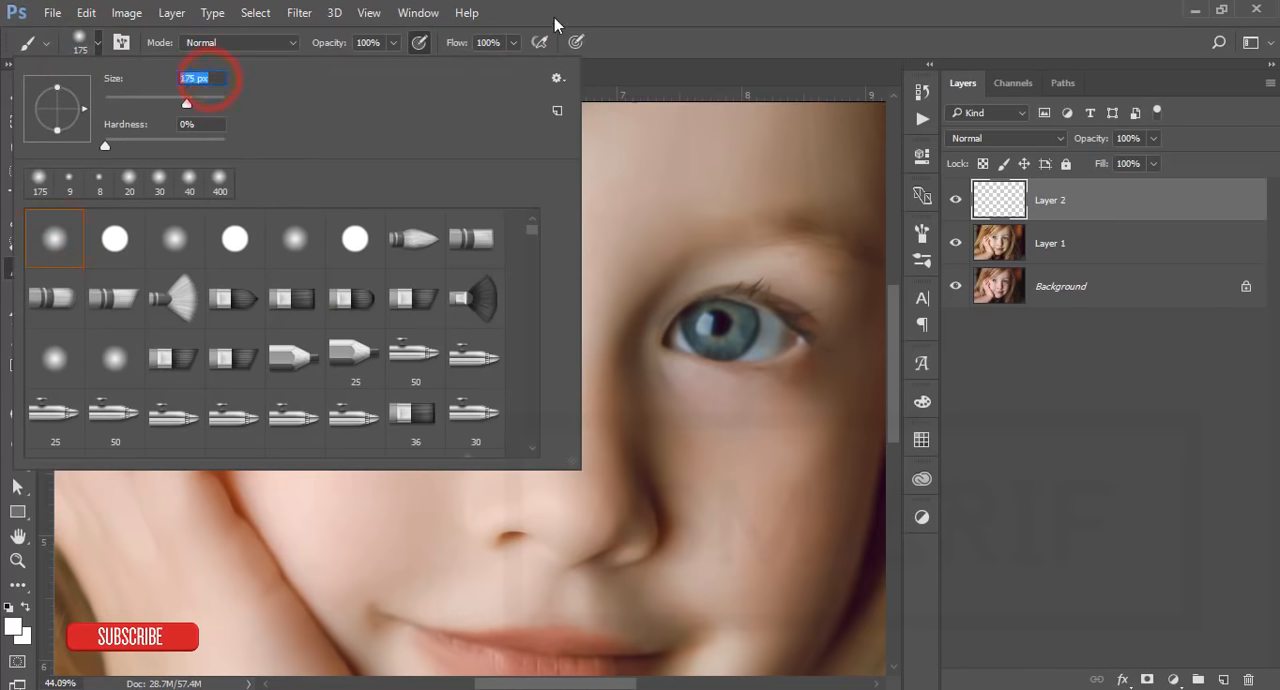
click(214, 77)
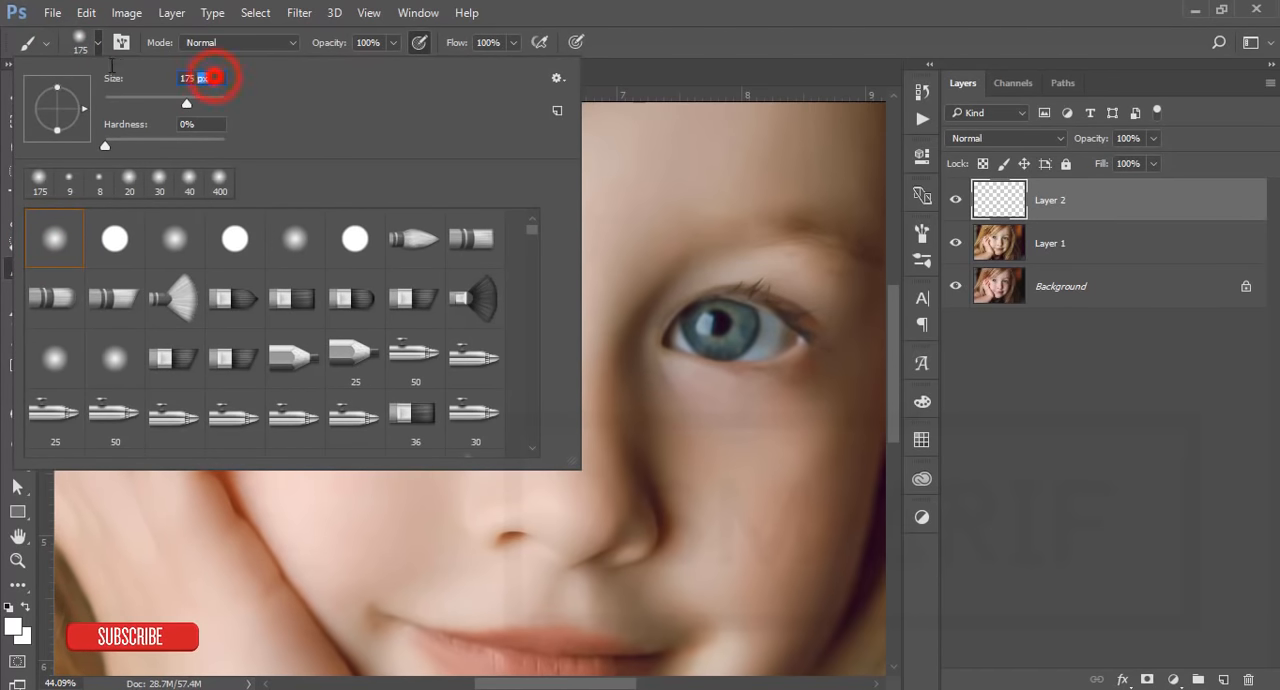
click(524, 21)
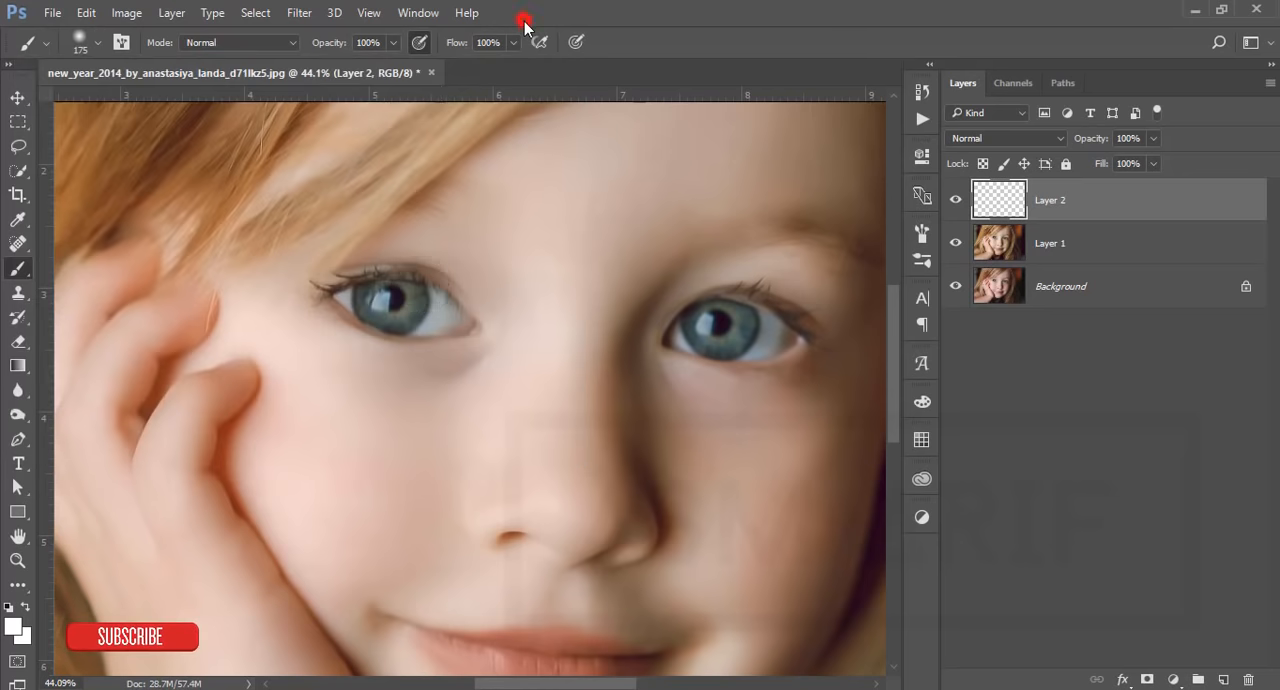
click(390, 298)
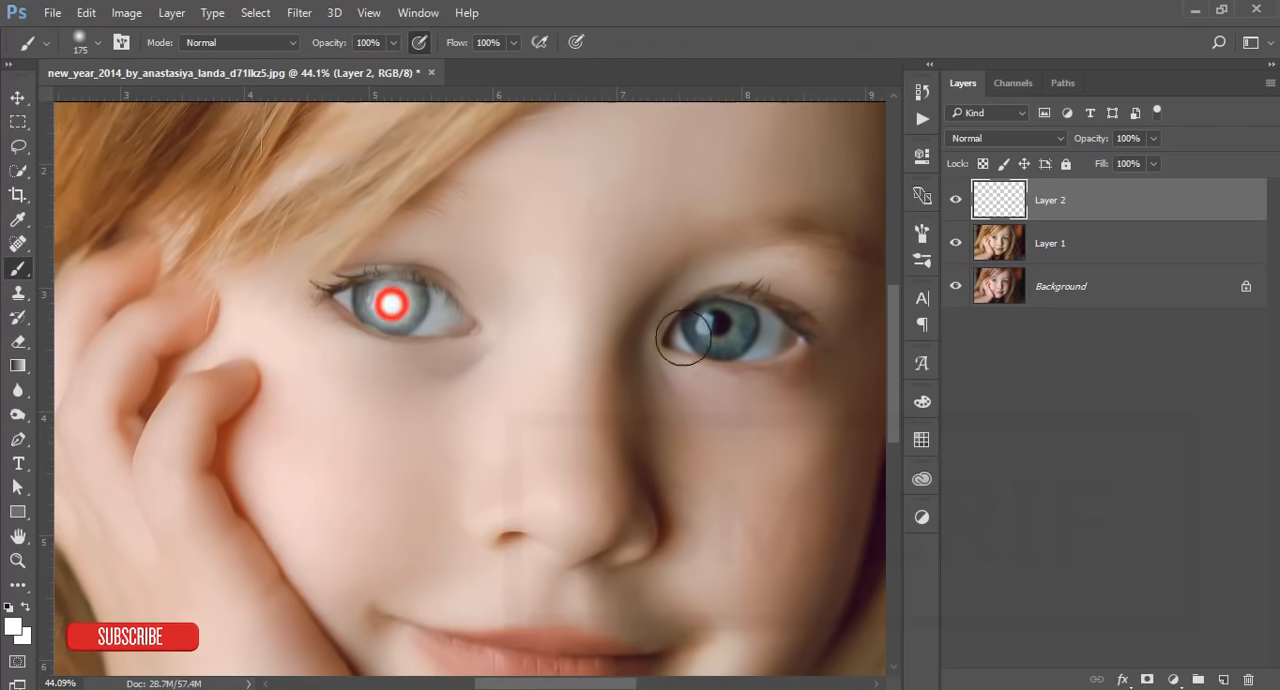
click(721, 328)
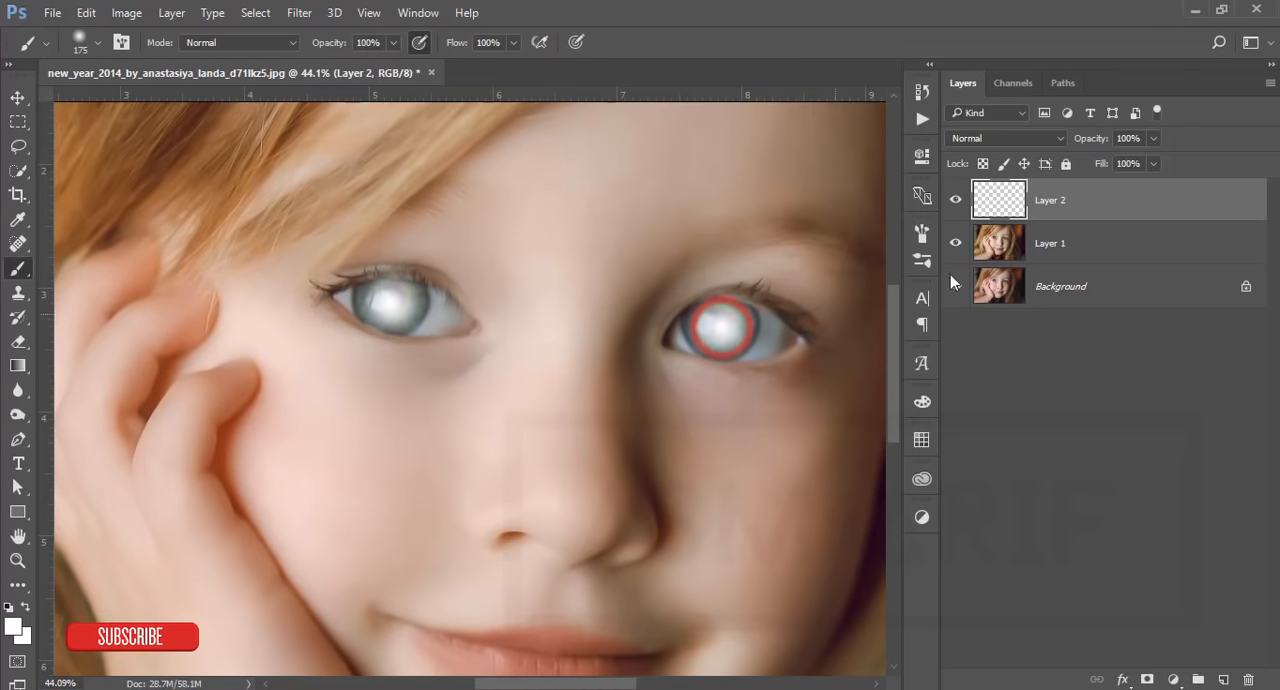
Step: Set Layer 2's blend mode to Overlay and reduce its Fill to 73%
click(1027, 137)
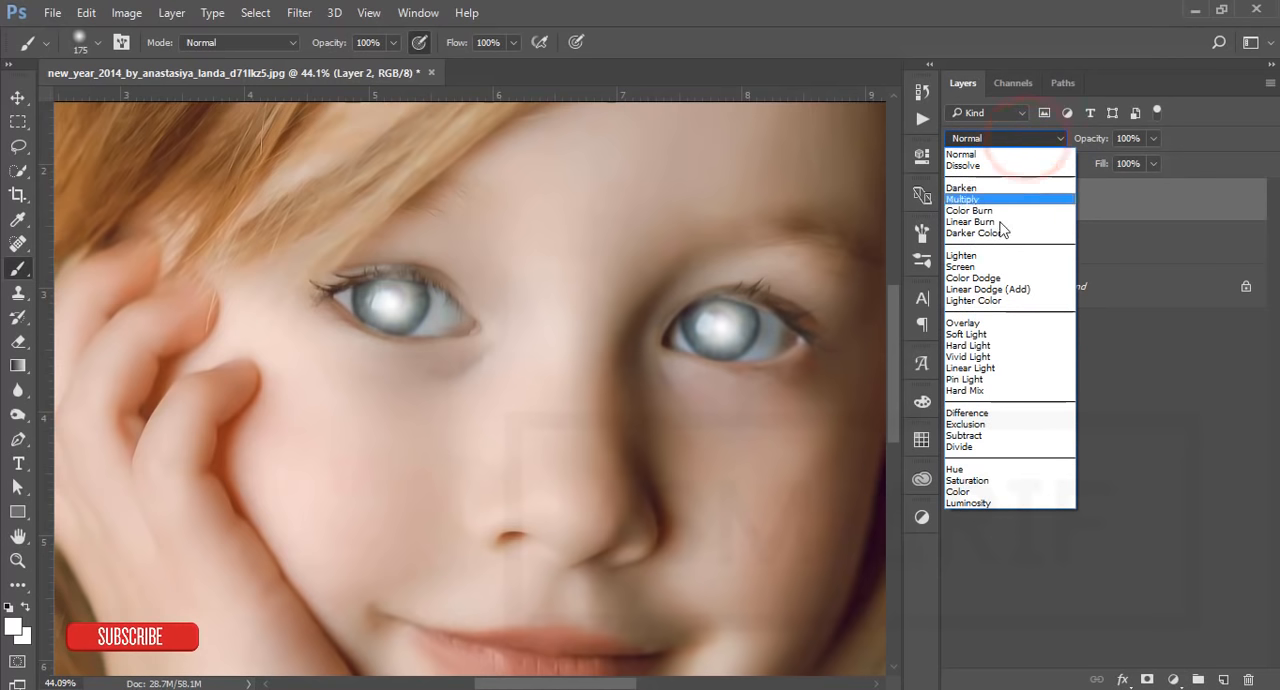
click(978, 325)
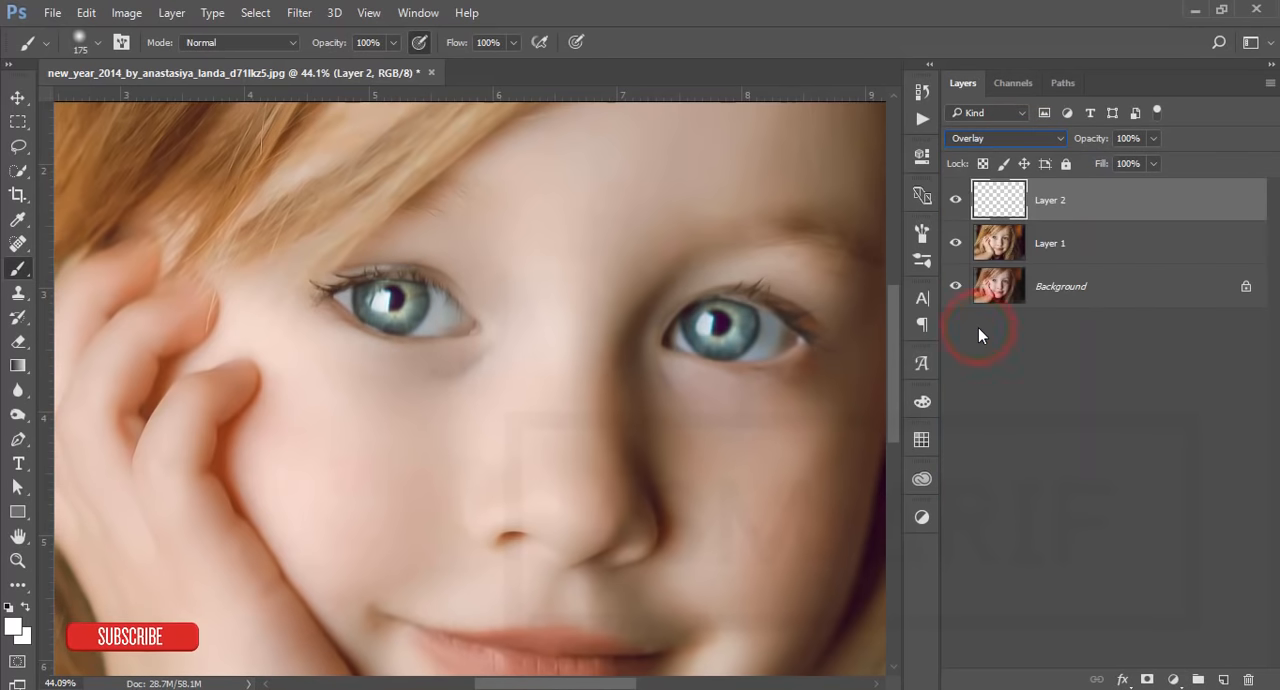
click(1153, 164)
click(1134, 185)
drag(1135, 182, 1130, 183)
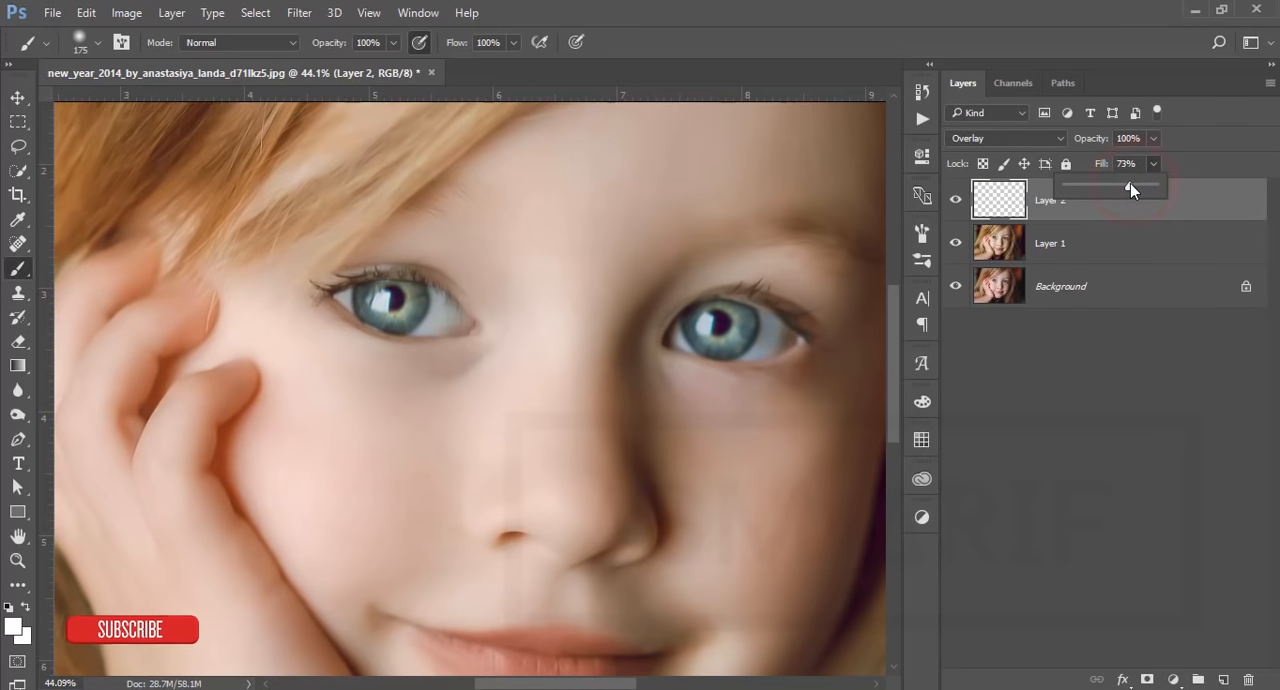
Step: Examine the eye brightening with the whole image in view by toggling Layer 2's visibility, leaving the layer visible
click(17, 98)
key(ctrl+0)
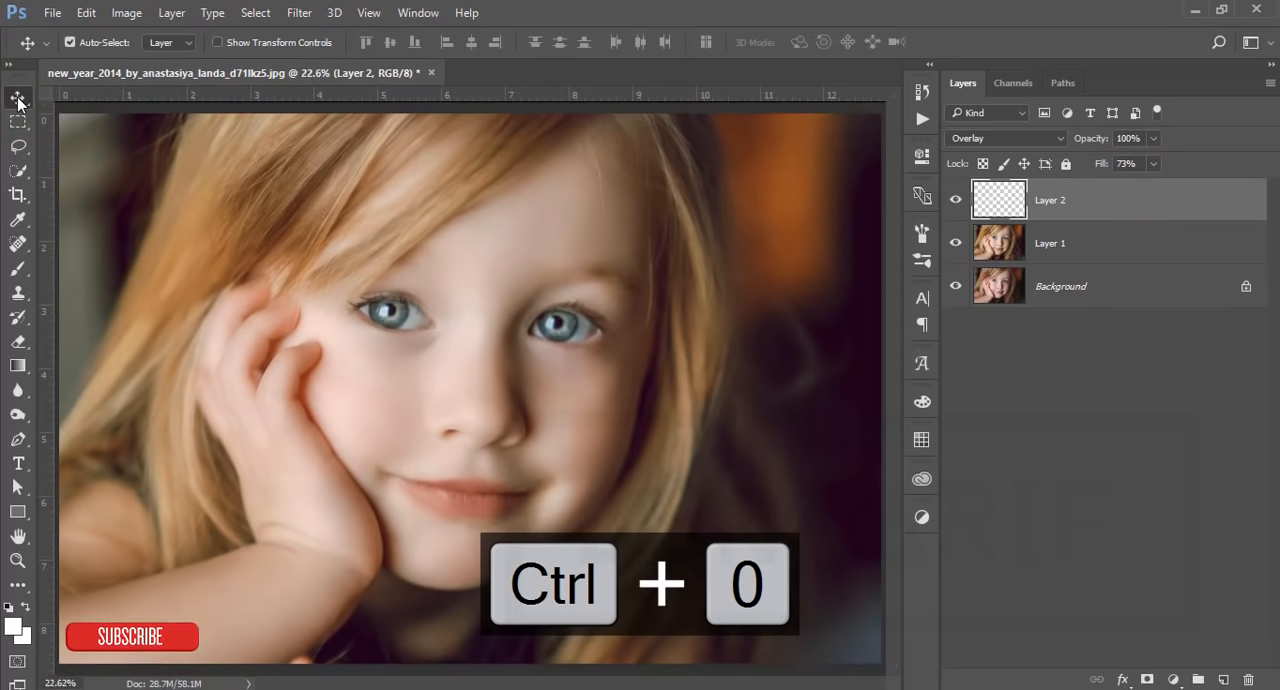
click(954, 201)
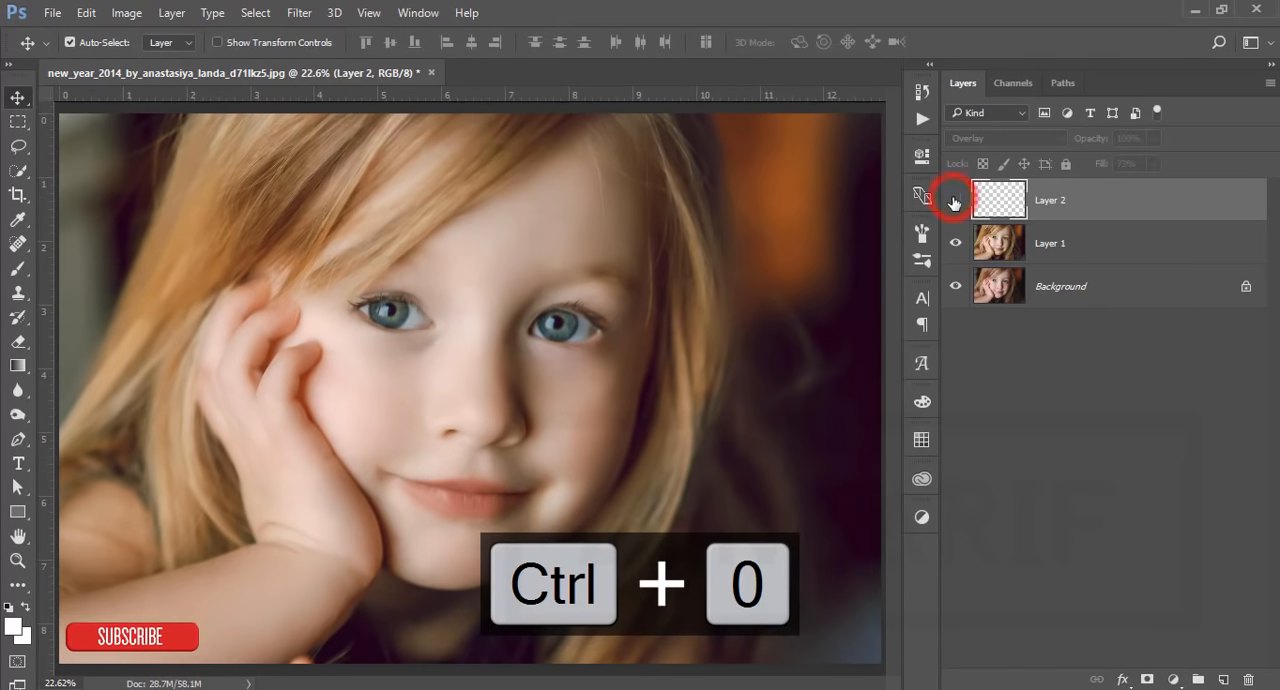
click(954, 201)
scroll(660, 421, down, 1)
scroll(660, 421, up, 1)
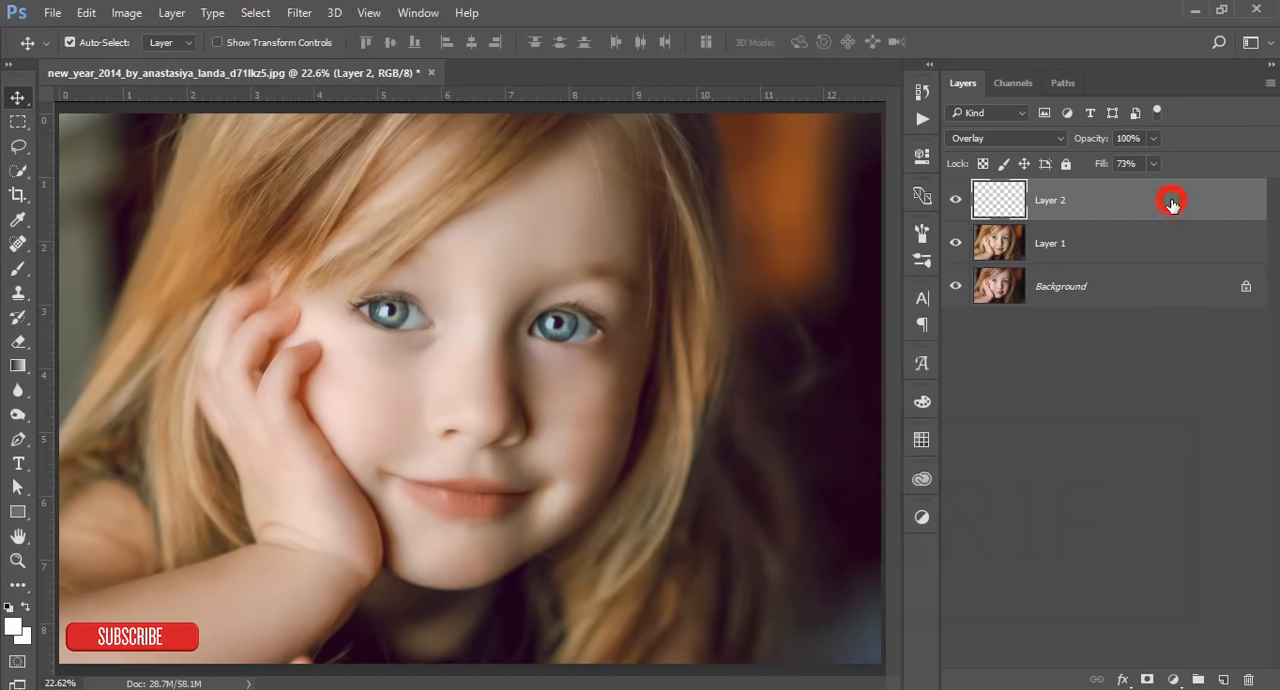
scroll(647, 434, down, 2)
scroll(645, 433, up, 1)
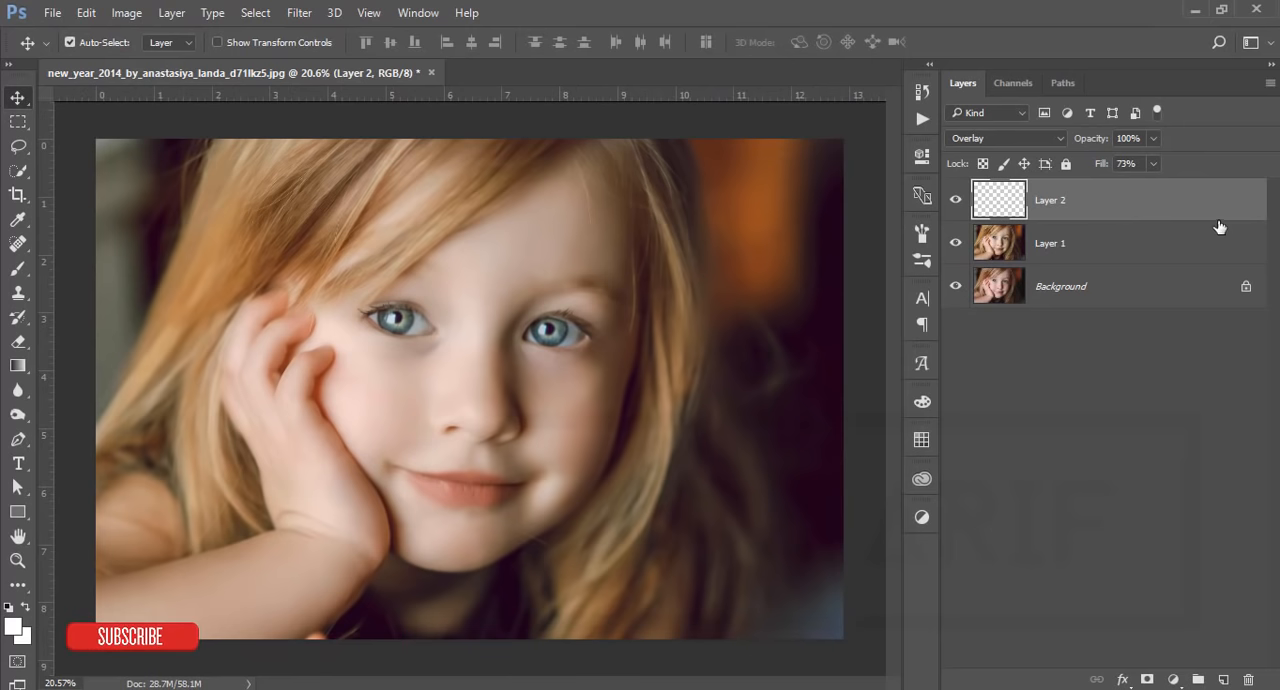
Step: Group Layer 1 and Layer 2, and stamp all visible layers into a new merged layer on top
shift+click(1206, 247)
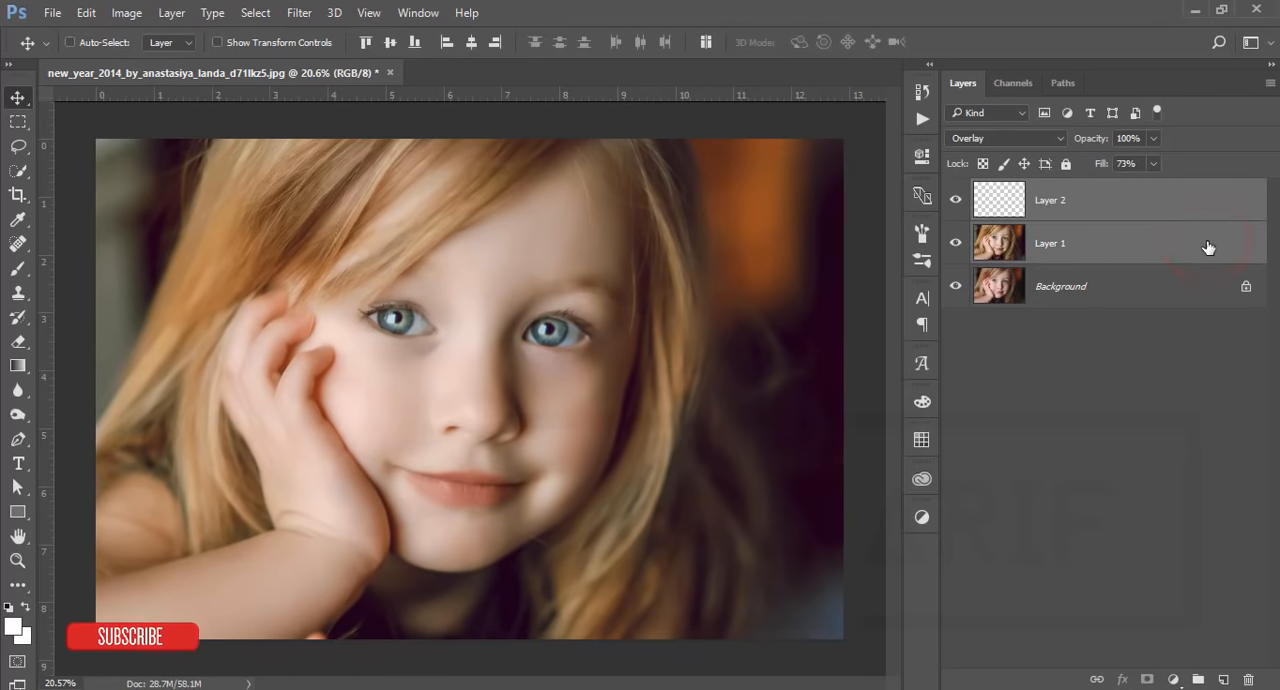
key(ctrl+g)
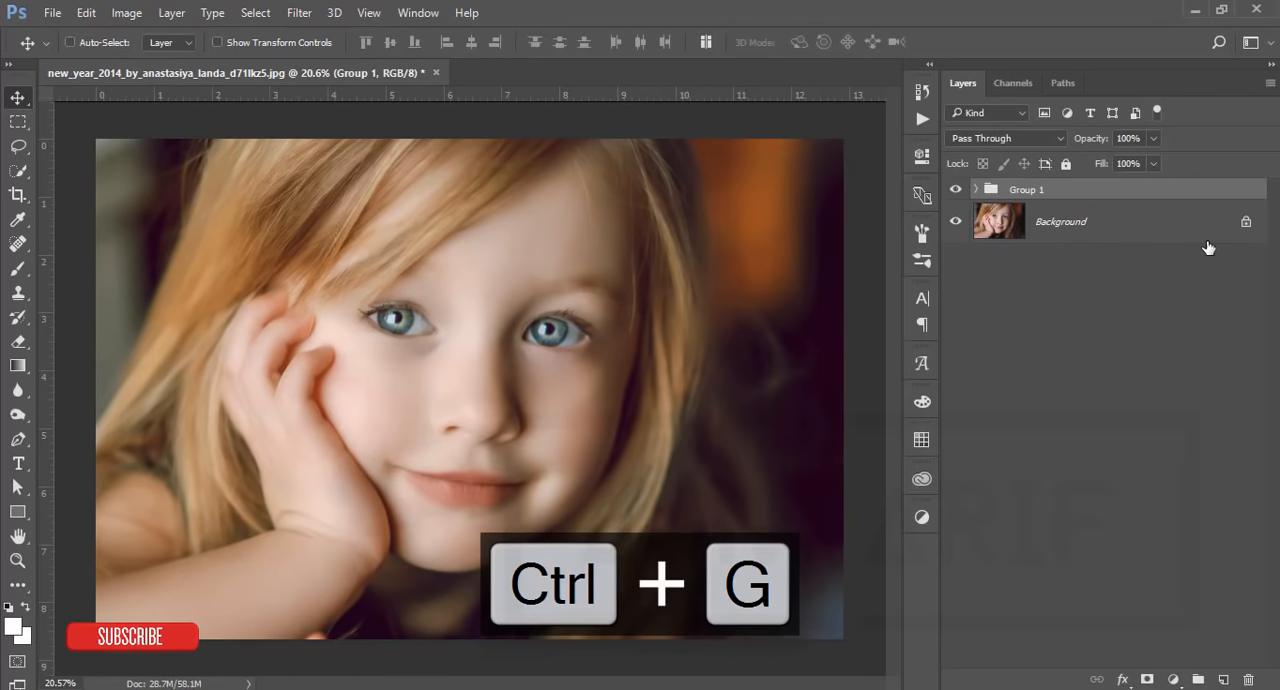
key(ctrl+shift+alt+e)
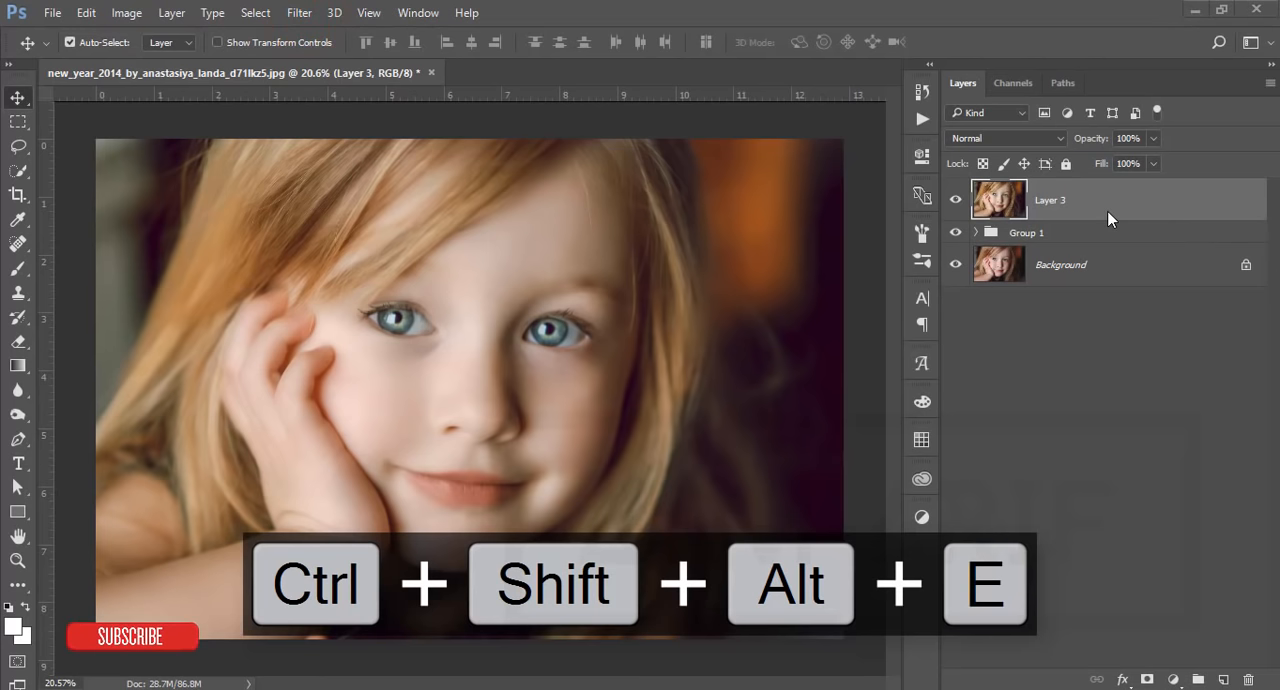
Step: Apply the Color Efex Pro 4 Cross Processing filter to the merged Layer 3 using method B02
click(298, 12)
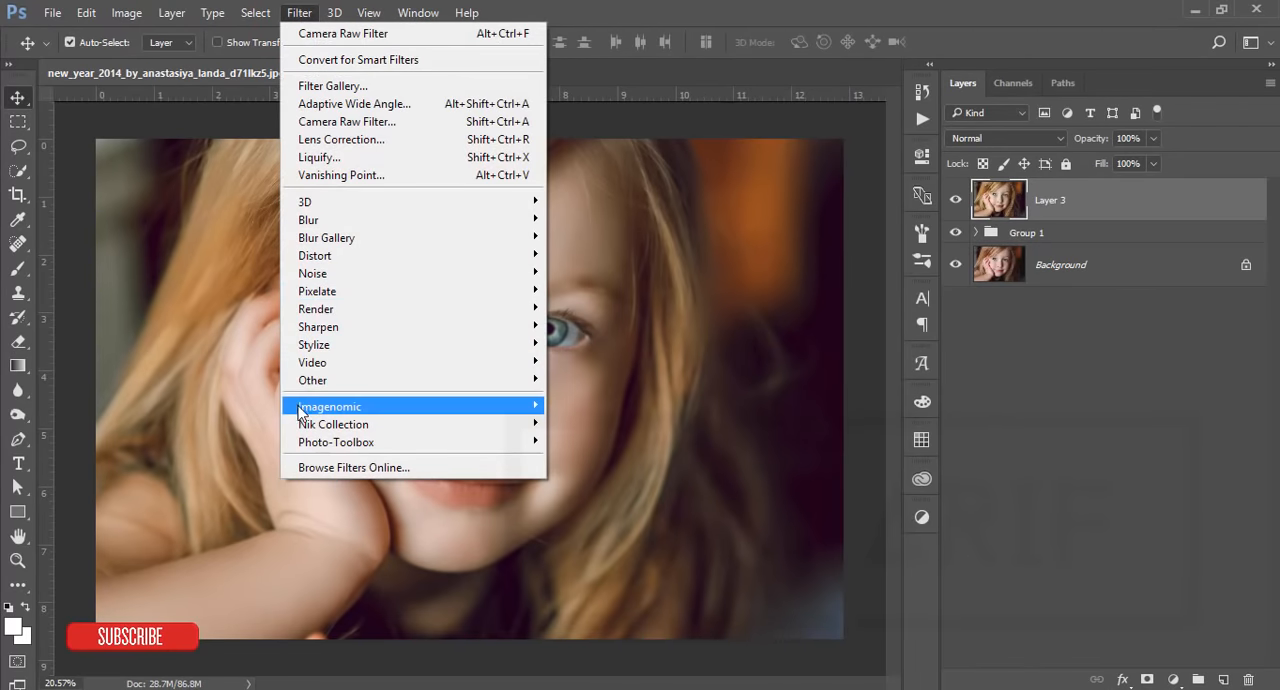
mouse_move(300, 424)
click(216, 441)
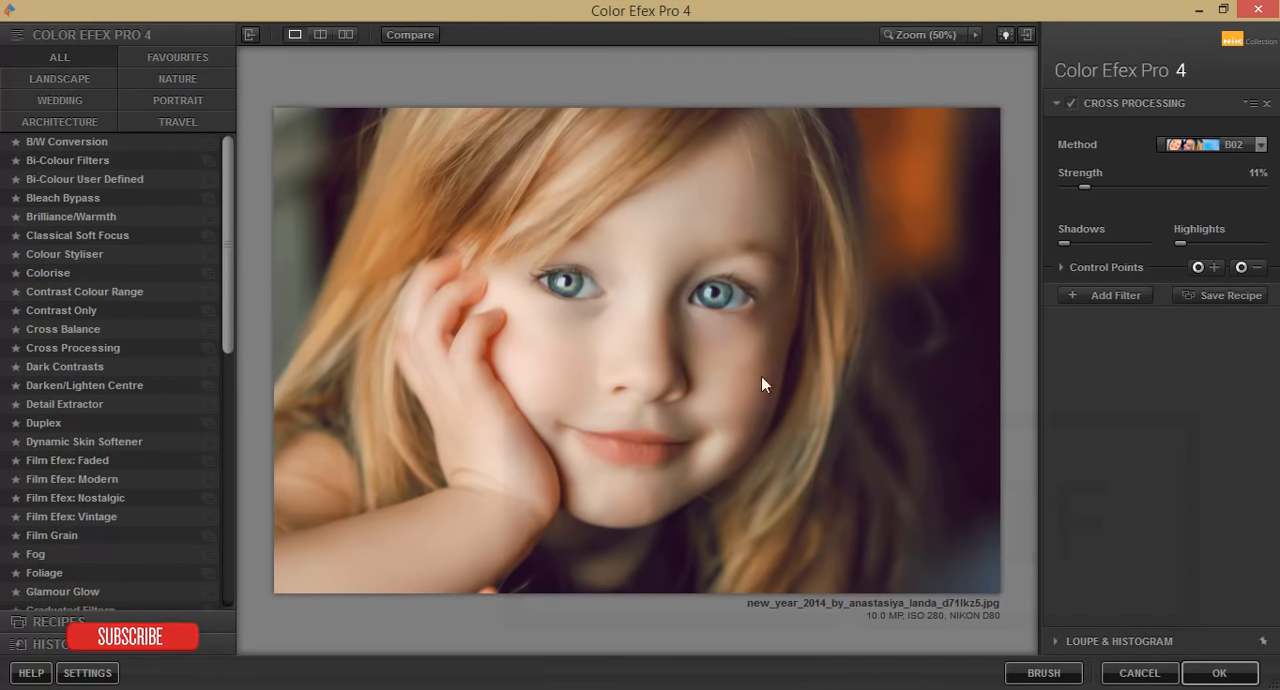
click(66, 347)
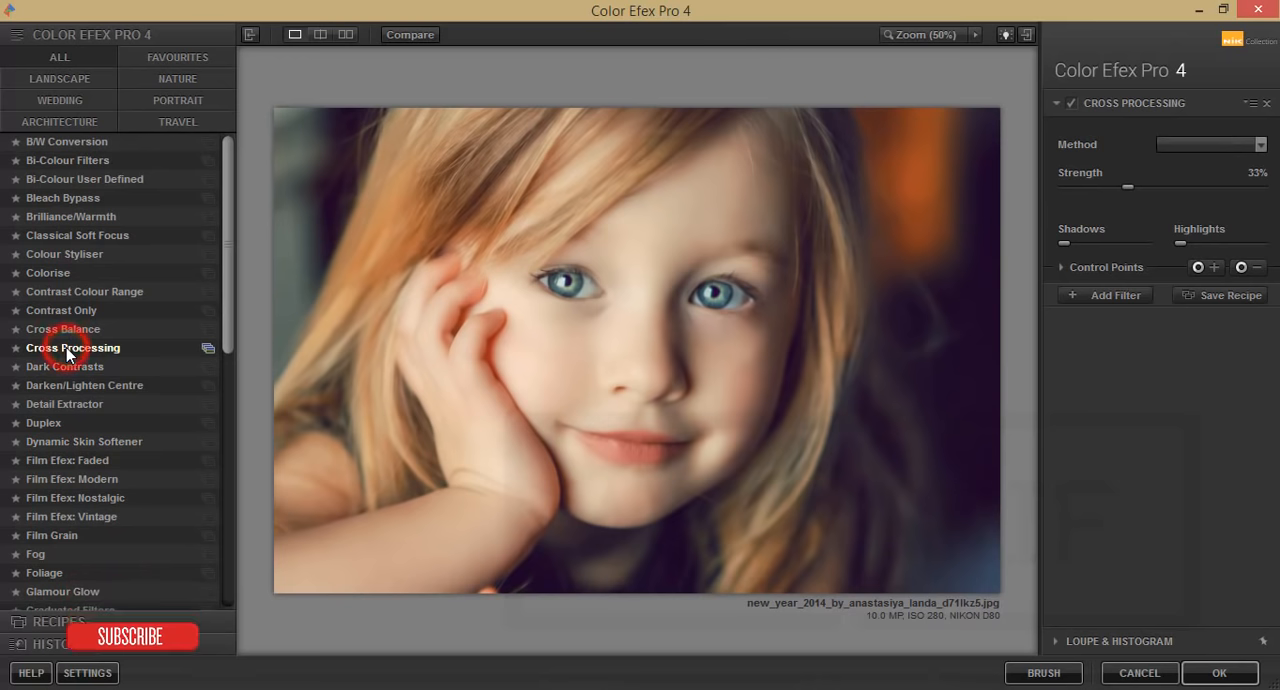
click(1262, 145)
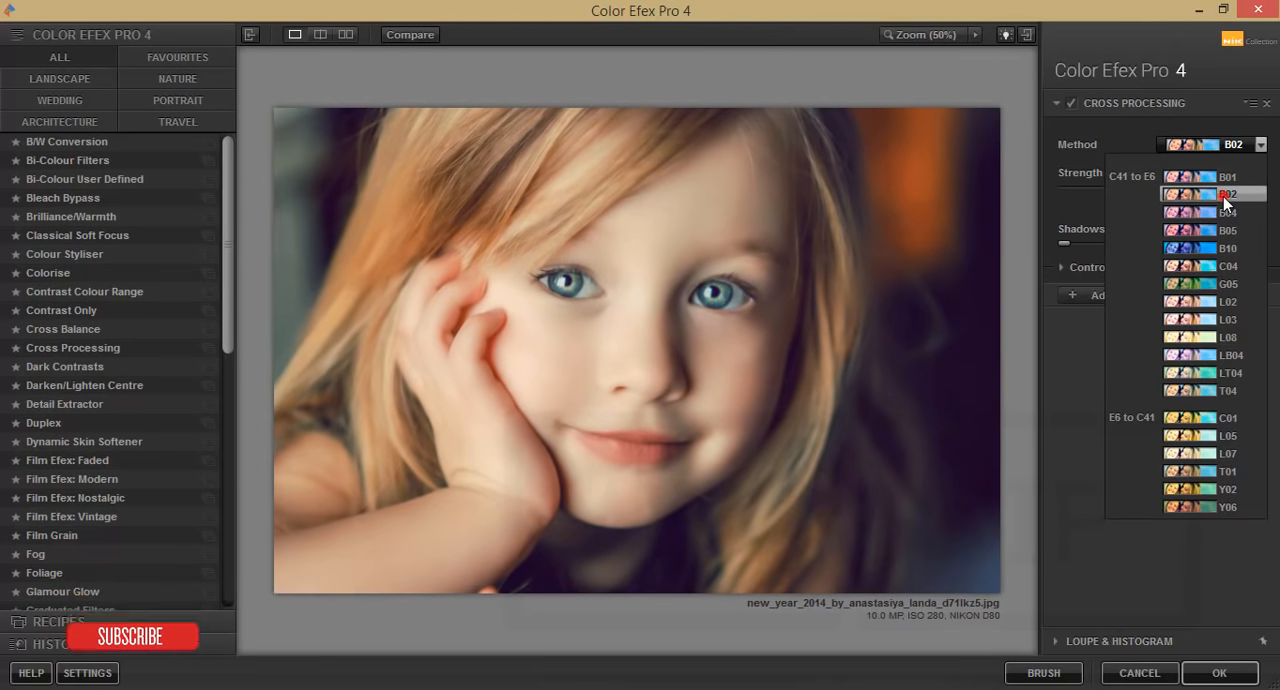
click(1223, 196)
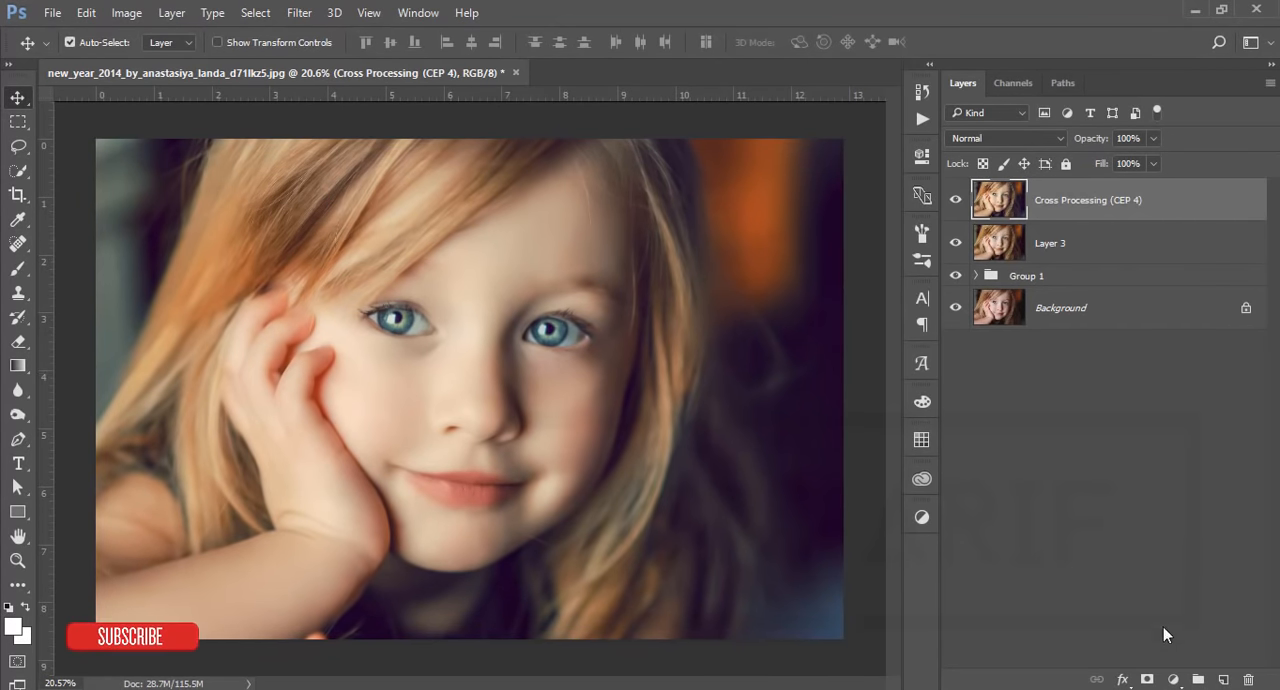
Step: Add a Levels adjustment layer on top with the black input level at 5 and the midtones at 0.96
click(1174, 679)
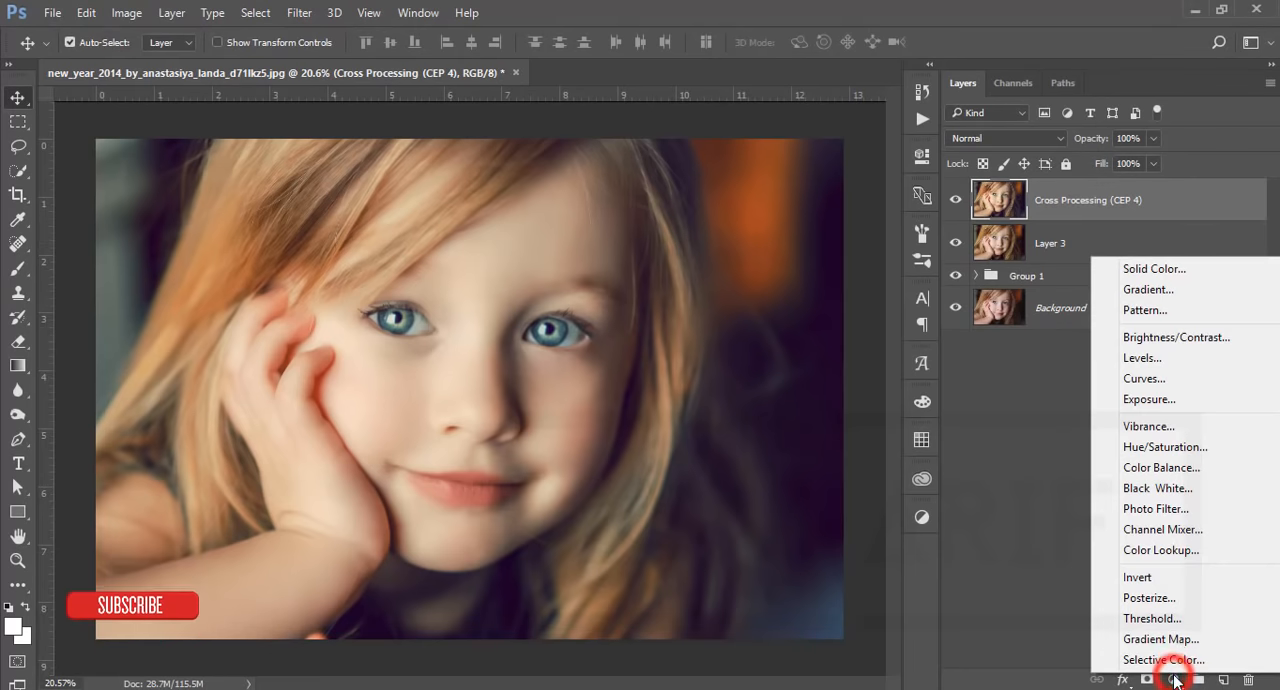
click(1203, 356)
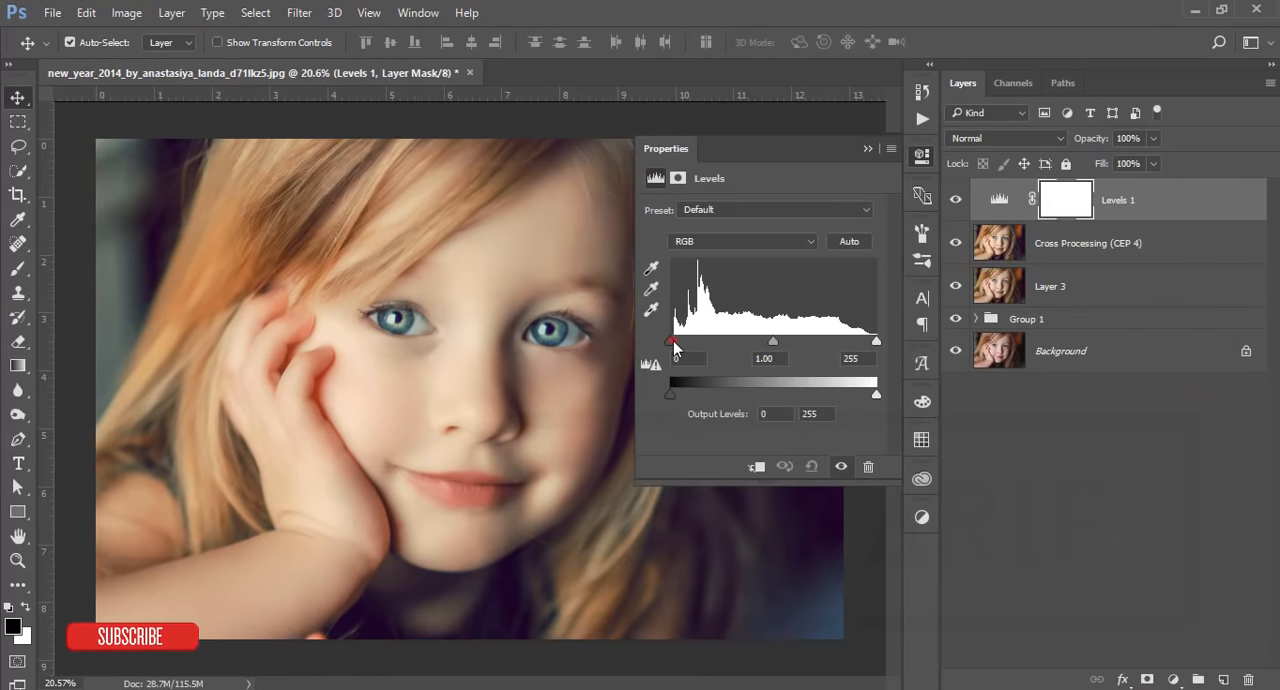
drag(670, 341, 674, 341)
drag(775, 343, 777, 343)
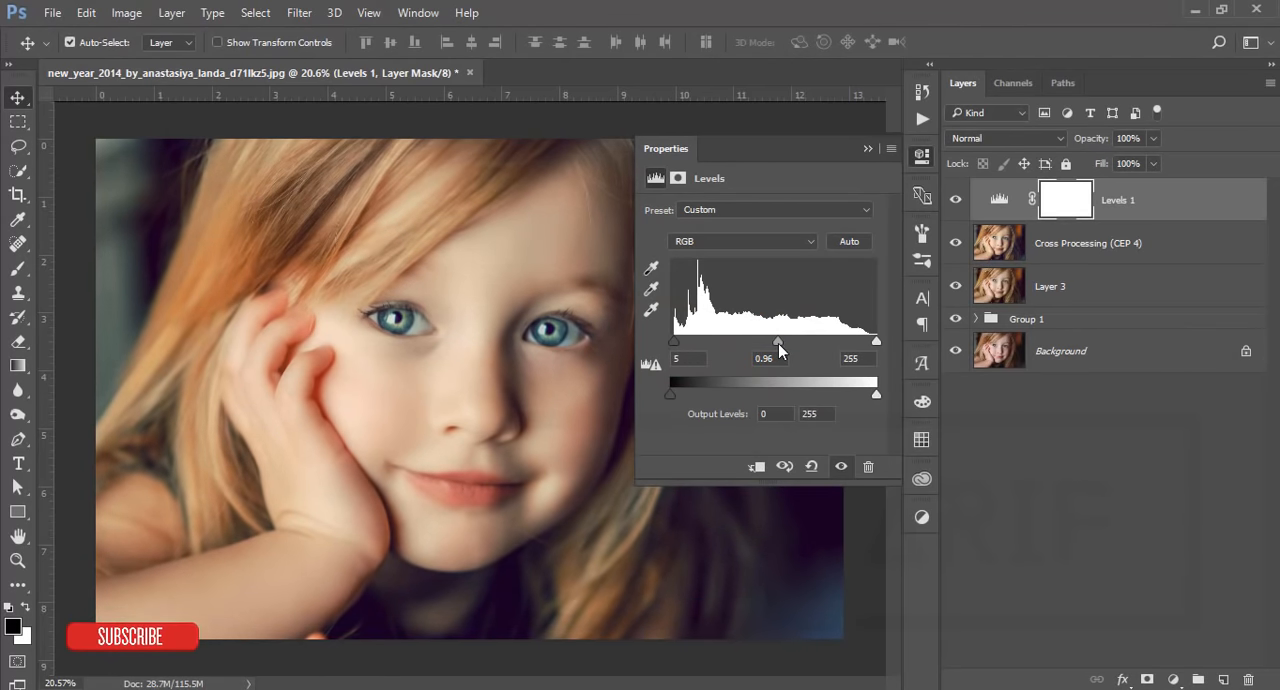
click(866, 148)
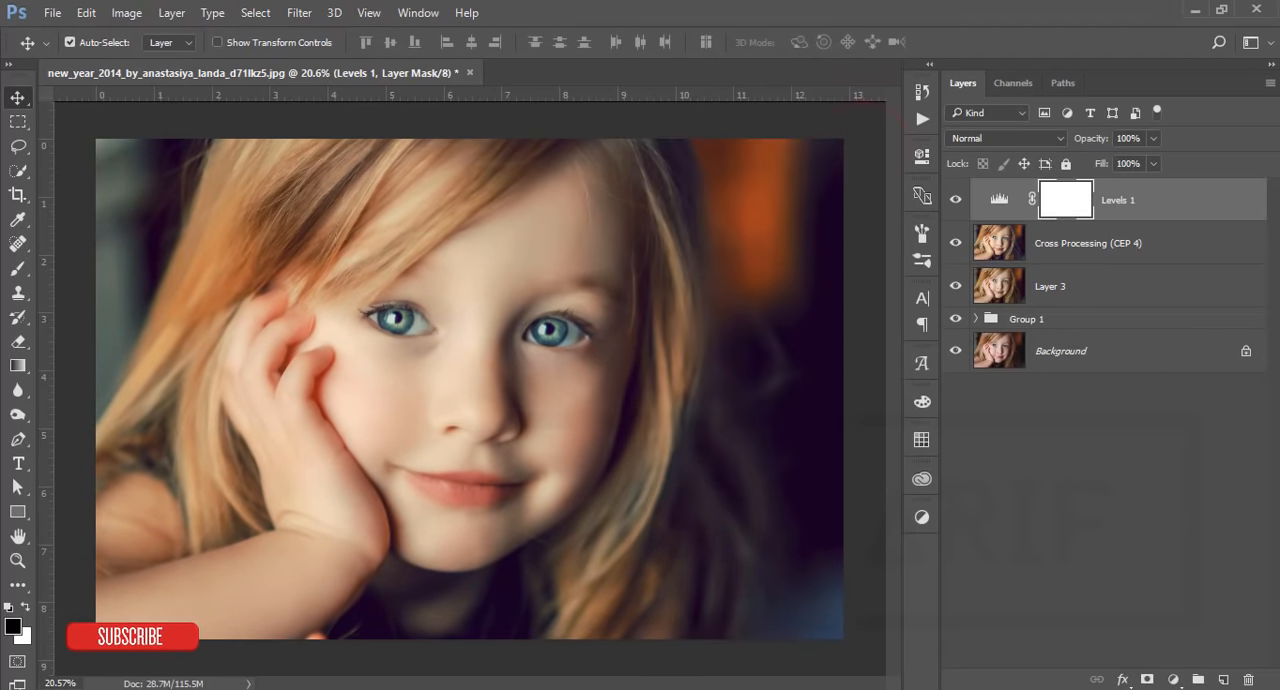
Step: Add a Brightness/Contrast adjustment layer with Brightness at 10 and Contrast at -1
click(1174, 680)
click(1188, 341)
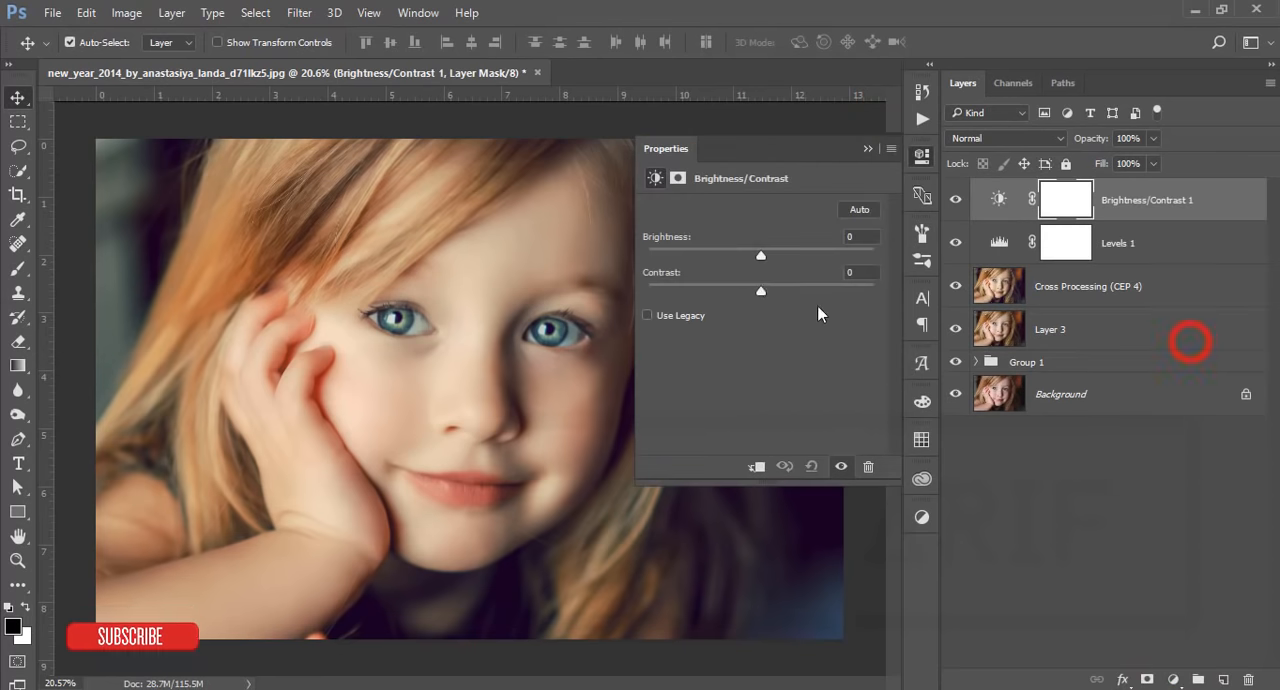
drag(762, 257, 765, 260)
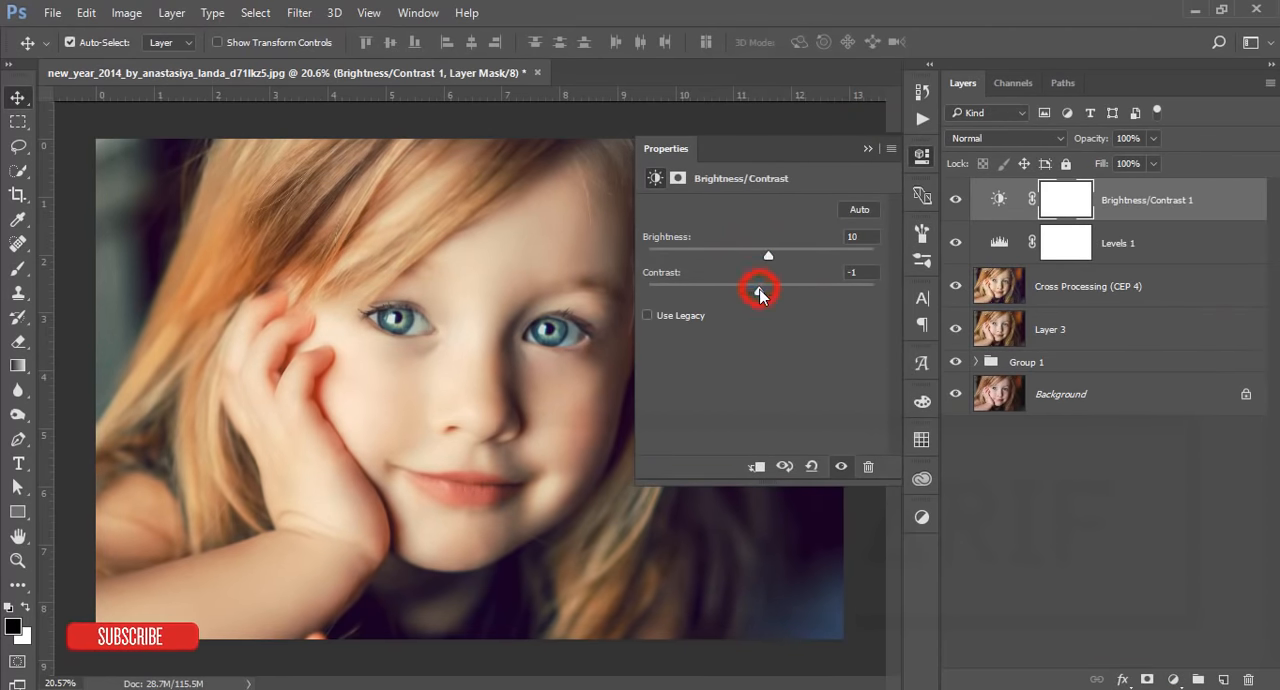
click(867, 148)
Step: Compare the finished grade with the original Background by toggling layer visibility, view the whole image, and deselect all layers
alt+click(955, 394)
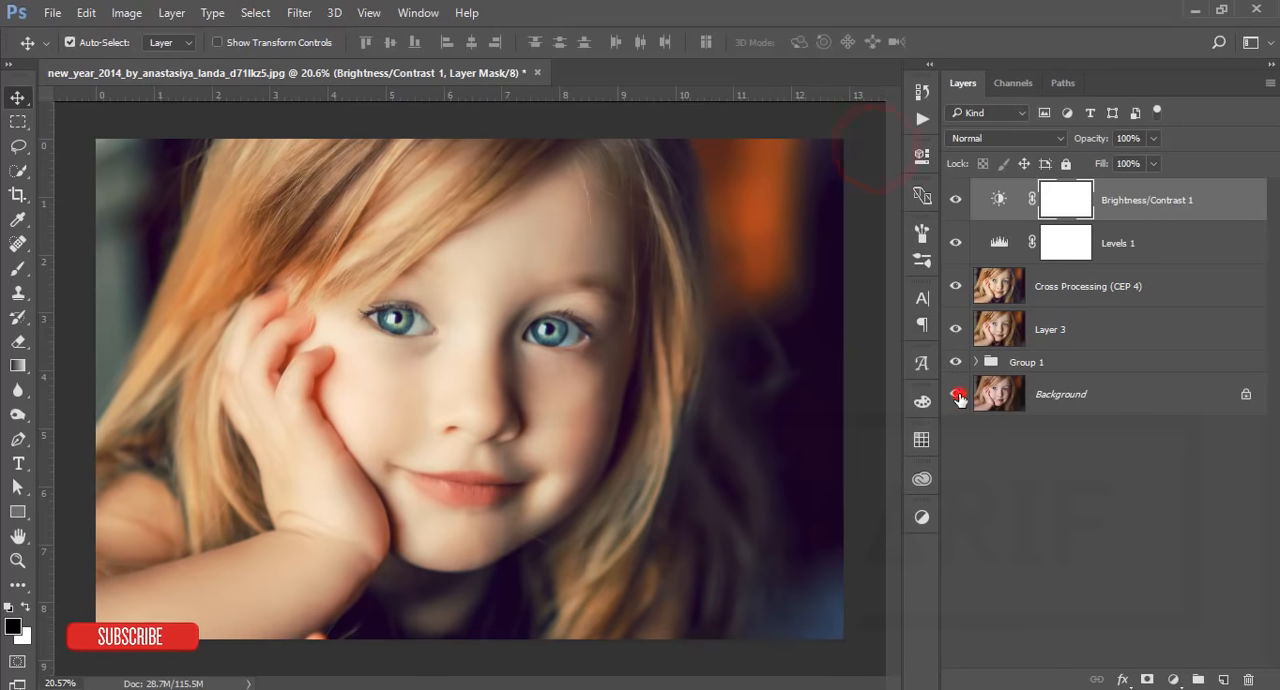
alt+click(955, 394)
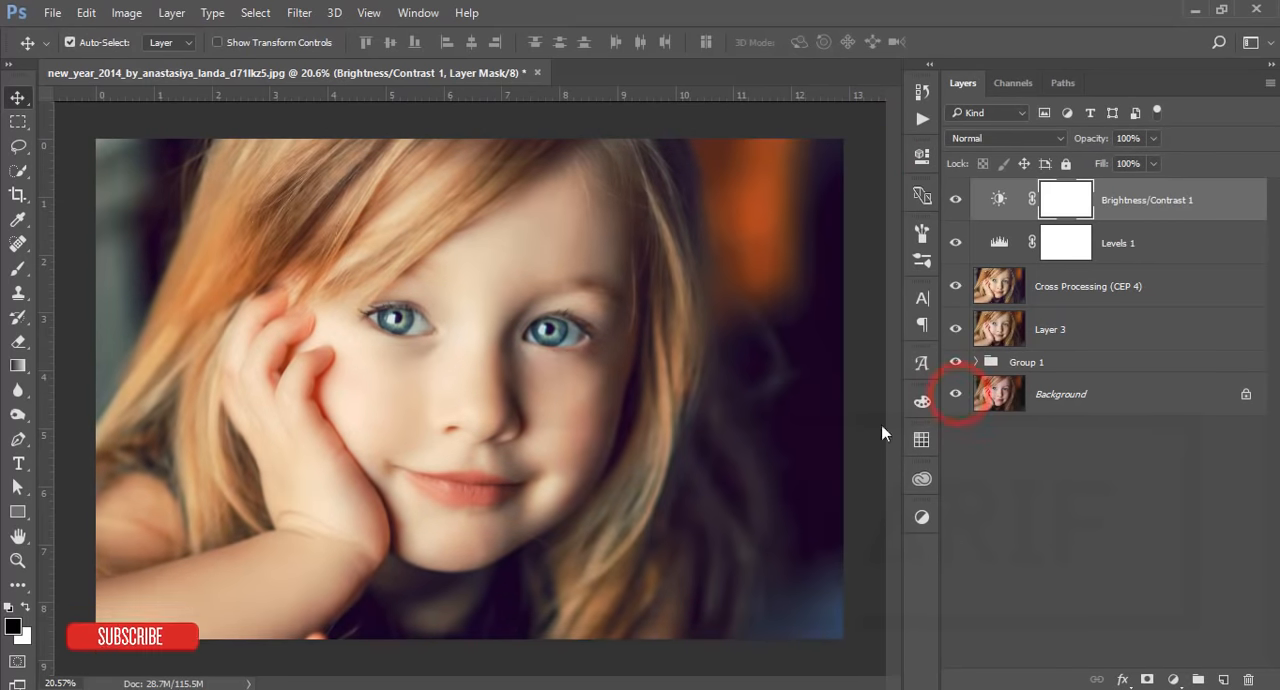
key(ctrl+minus)
scroll(628, 561, up, 1)
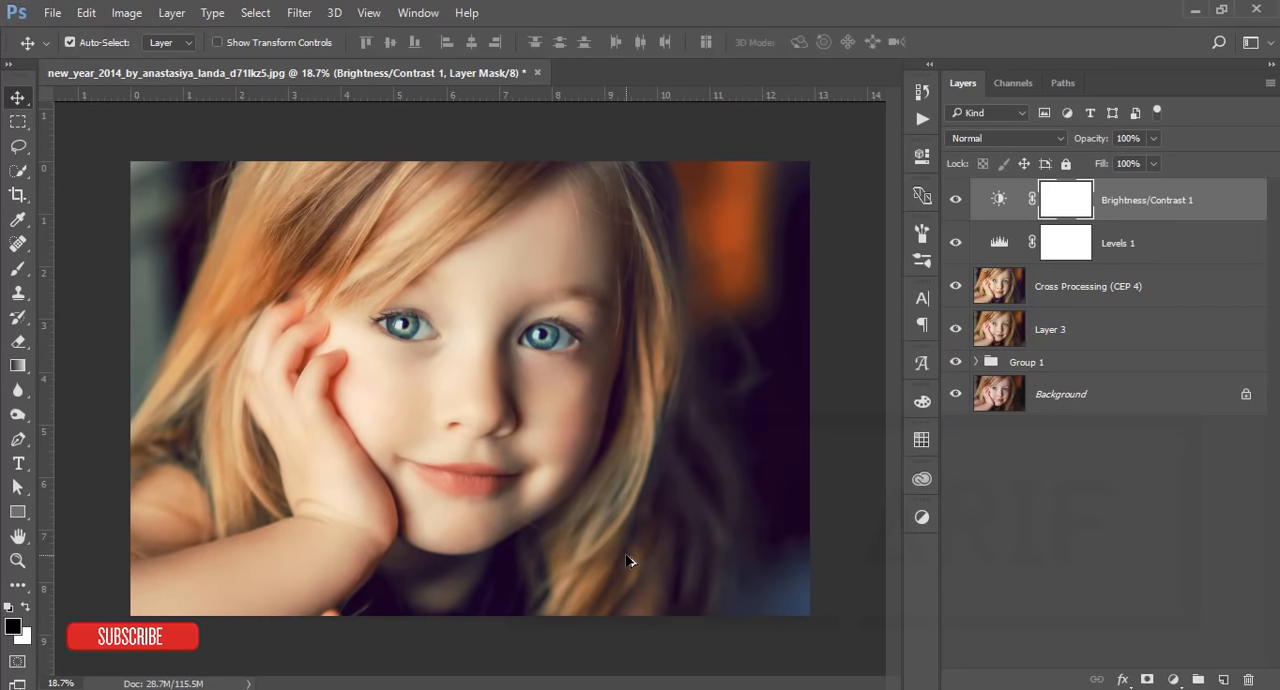
click(845, 463)
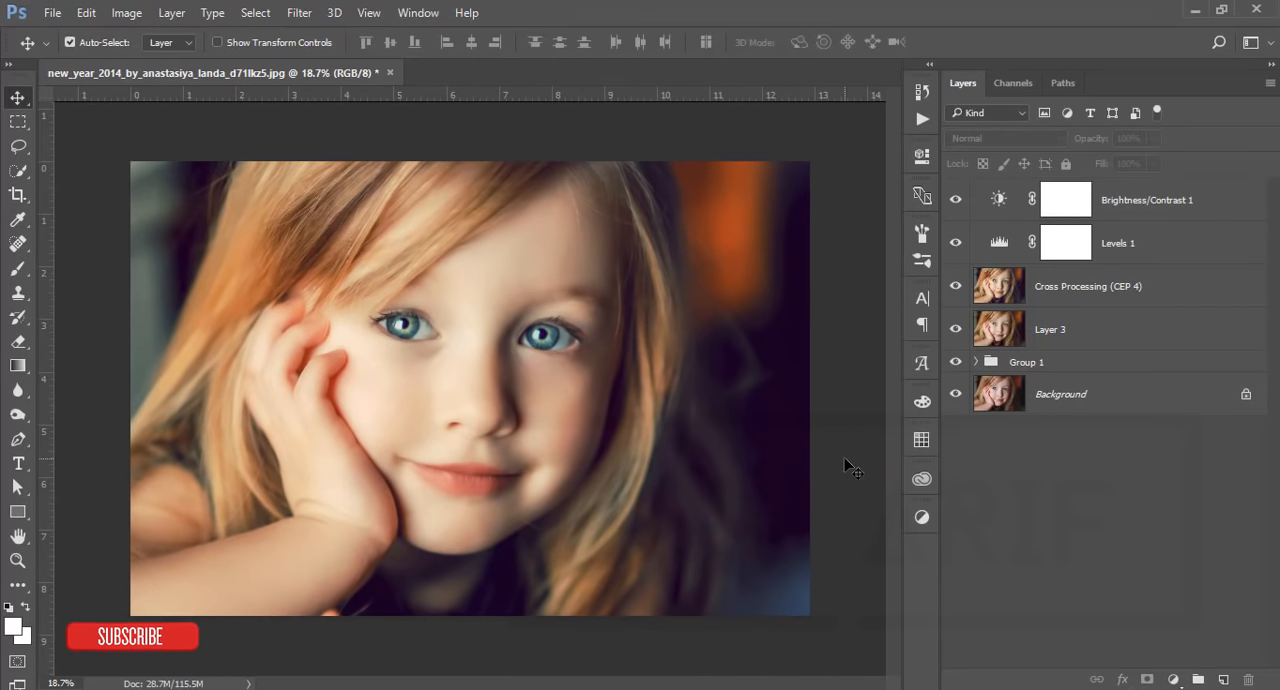